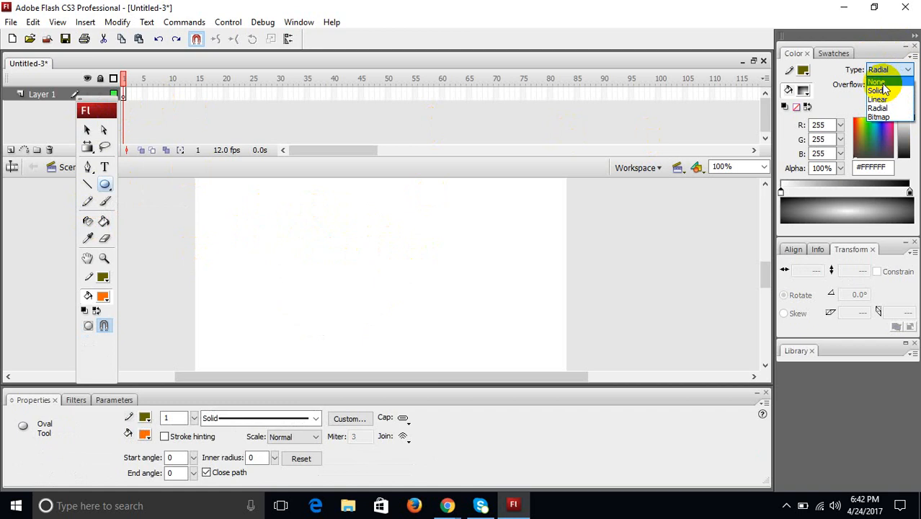
- Draw an oval about 164 × 172 pixels on the stage with no fill, and select its outline
{"action": "left_click", "coordinate": [880, 82]}
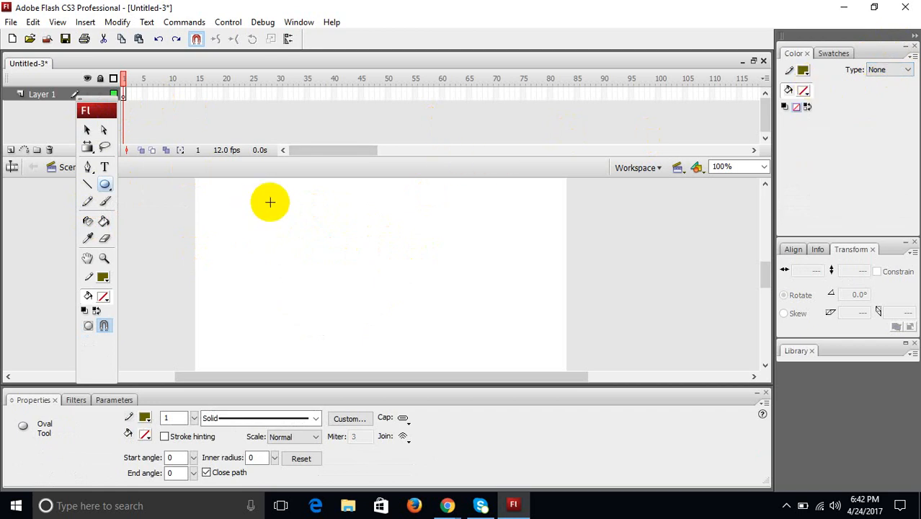
{"action": "left_click_drag", "start_coordinate": [270, 202], "coordinate": [381, 318]}
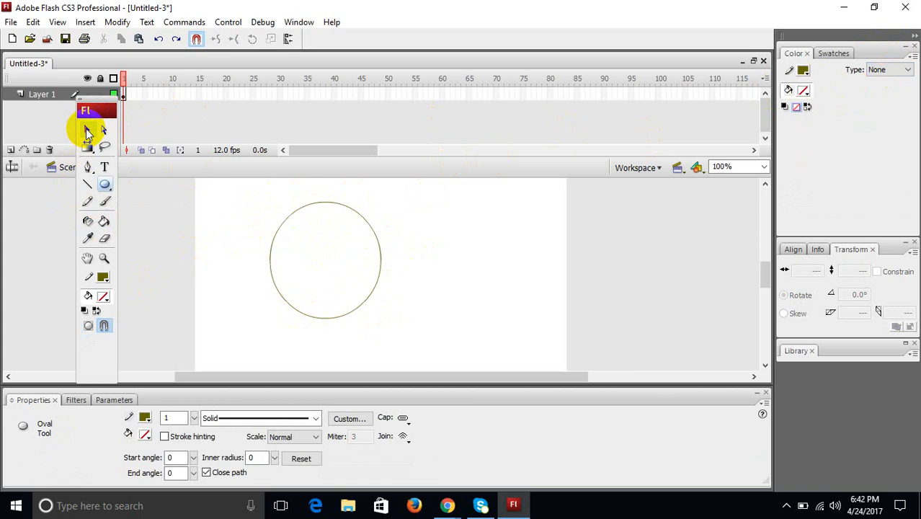
{"action": "left_click", "coordinate": [87, 131]}
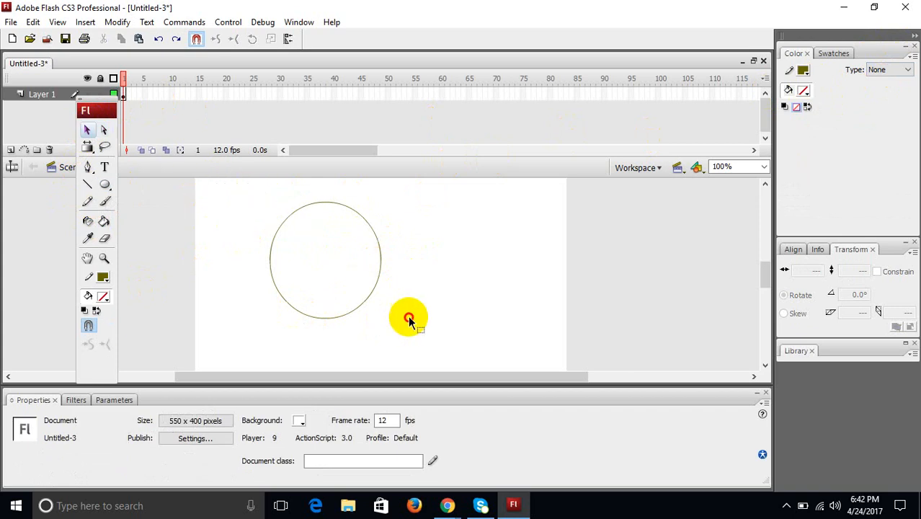
{"action": "left_click_drag", "start_coordinate": [409, 318], "coordinate": [422, 340]}
- Fill the inside of the oval with #CC9900 using the Paint Bucket
{"action": "left_click", "coordinate": [104, 297]}
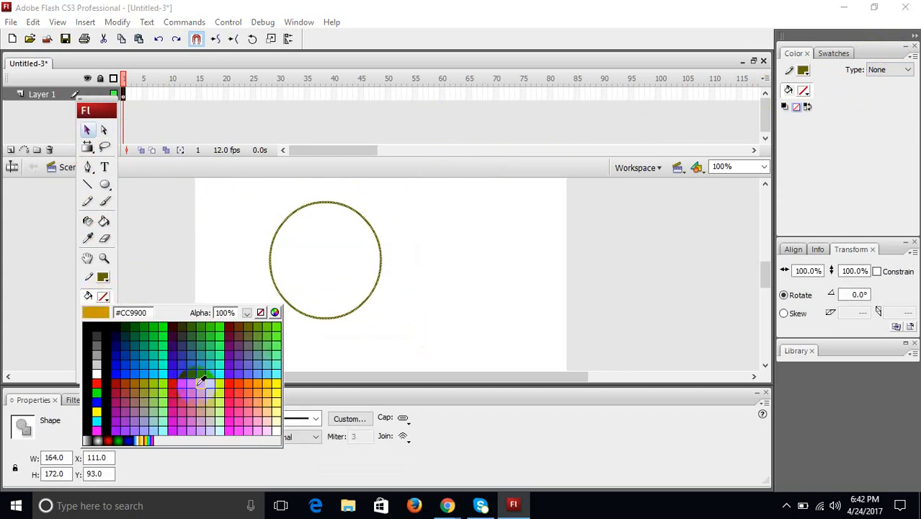
{"action": "left_click", "coordinate": [198, 384]}
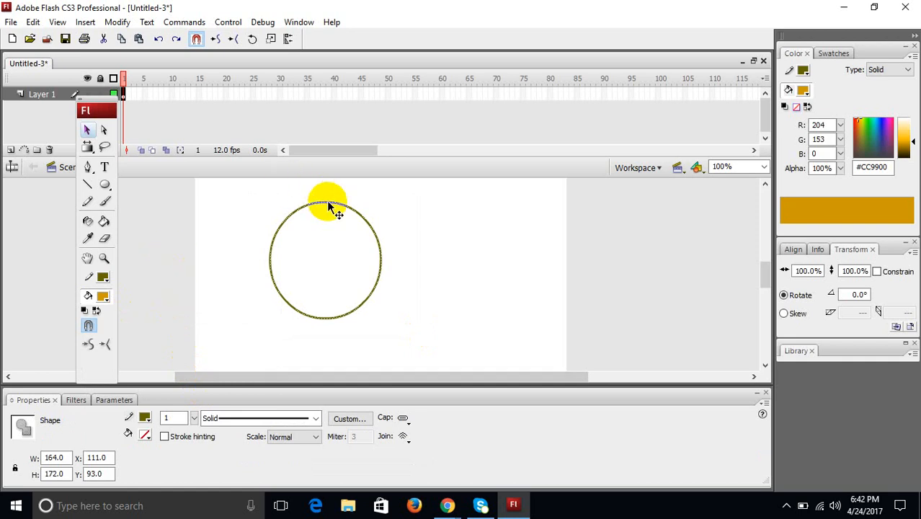
{"action": "left_click", "coordinate": [105, 221]}
{"action": "left_click", "coordinate": [284, 261]}
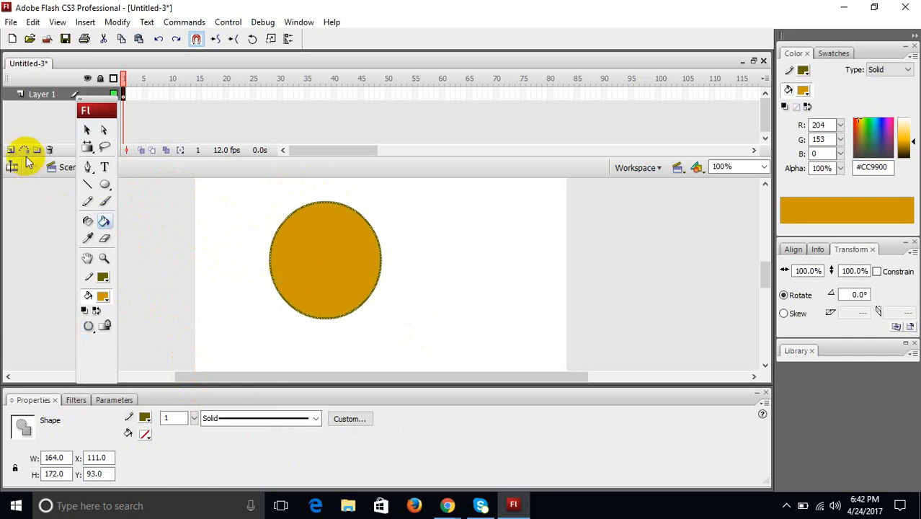
- Delete the oval's outline, keeping only the fill
{"action": "left_click", "coordinate": [87, 130]}
{"action": "left_click", "coordinate": [162, 183]}
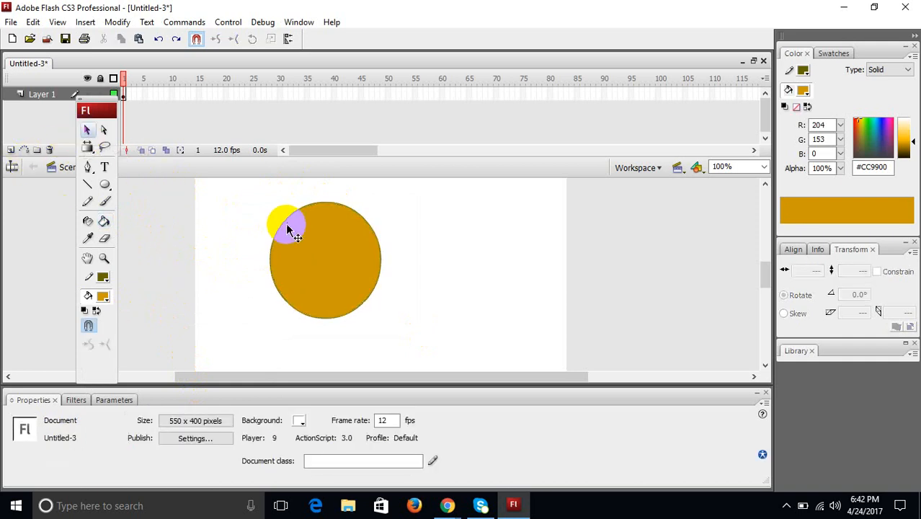
{"action": "left_click", "coordinate": [285, 228]}
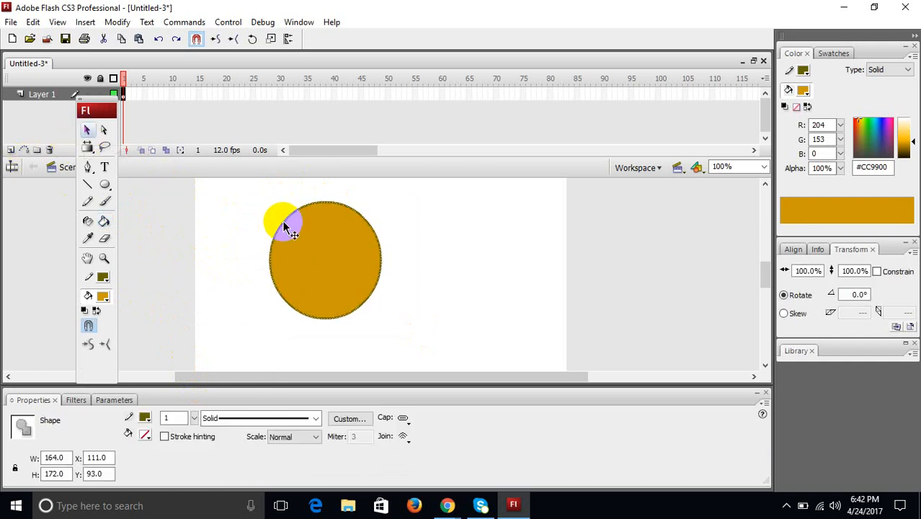
{"action": "key", "text": "Delete"}
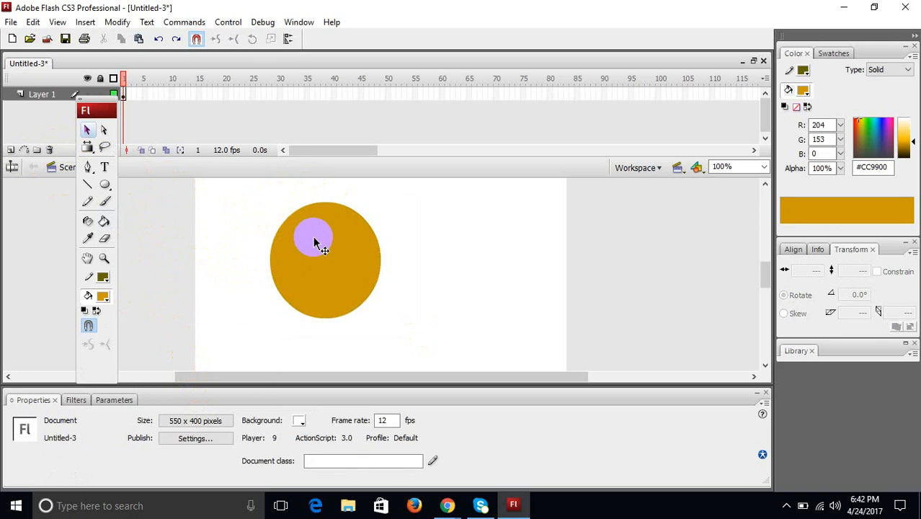
- Change the oval's fill to a radial gradient with blue #3AB7D6 as its inner colour
{"action": "left_click", "coordinate": [315, 243]}
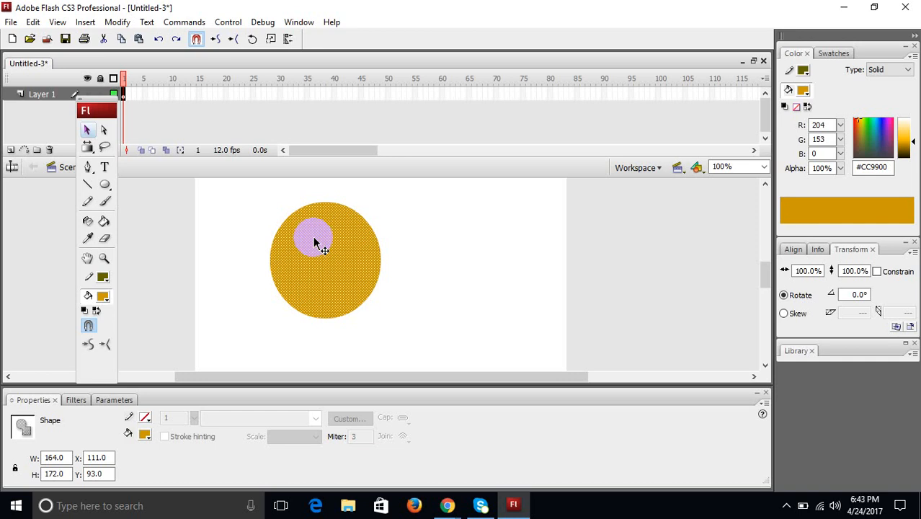
{"action": "left_click", "coordinate": [879, 71]}
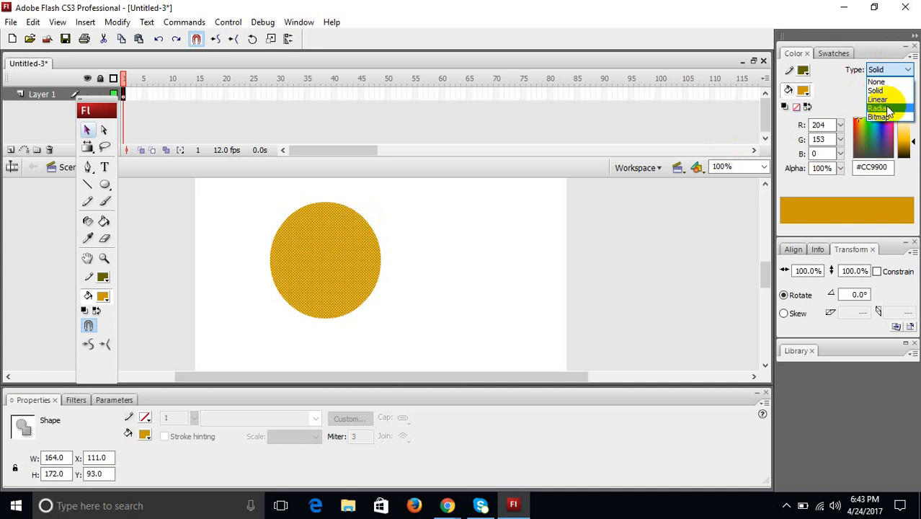
{"action": "left_click", "coordinate": [889, 109]}
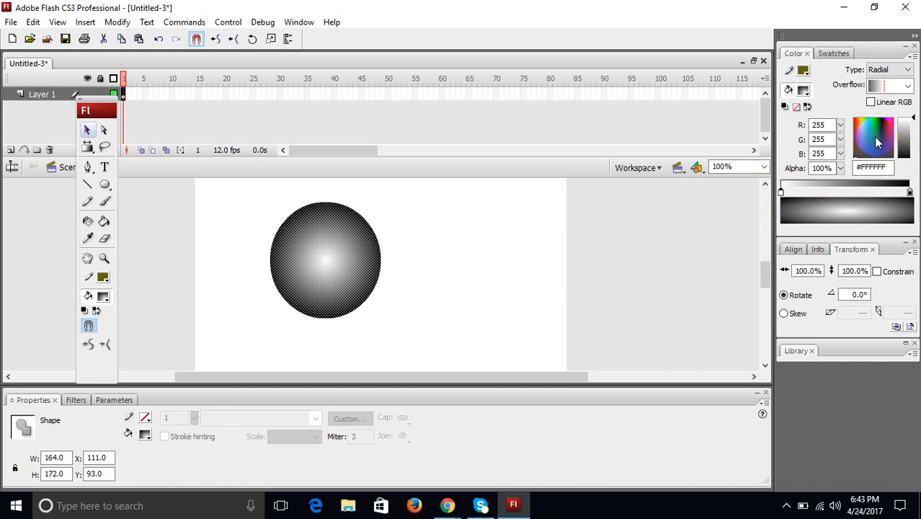
{"action": "left_click_drag", "start_coordinate": [871, 132], "coordinate": [902, 137]}
{"action": "left_click", "coordinate": [904, 143]}
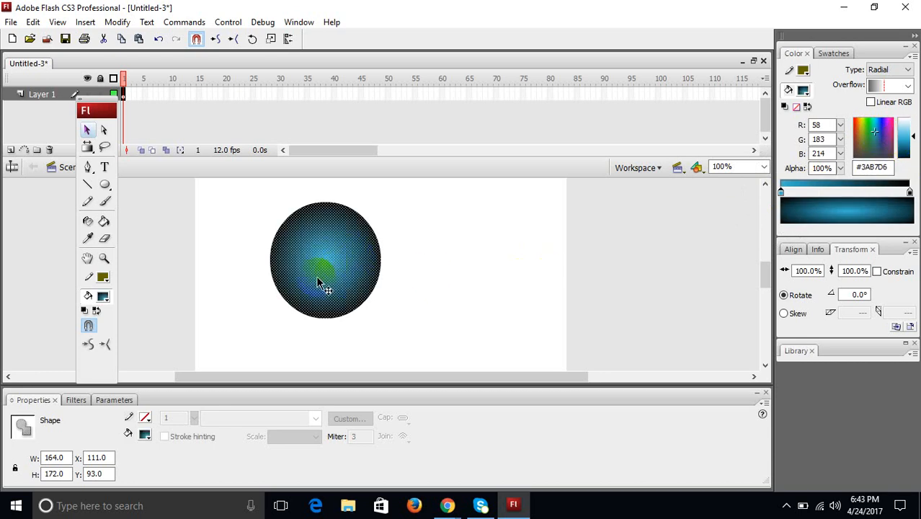
- Try #FFFFFF as the radial gradient's outer colour, set it back to #000000, and deselect the oval
{"action": "left_click", "coordinate": [910, 193]}
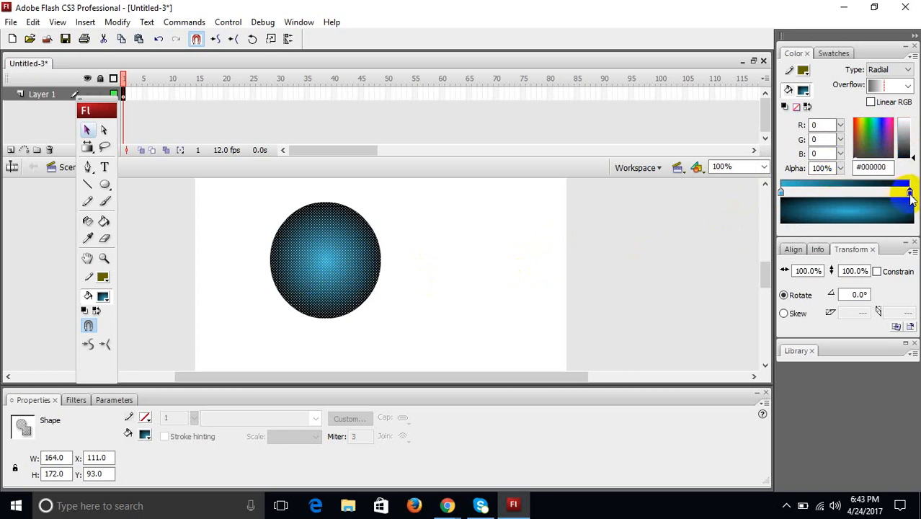
{"action": "left_click", "coordinate": [911, 118]}
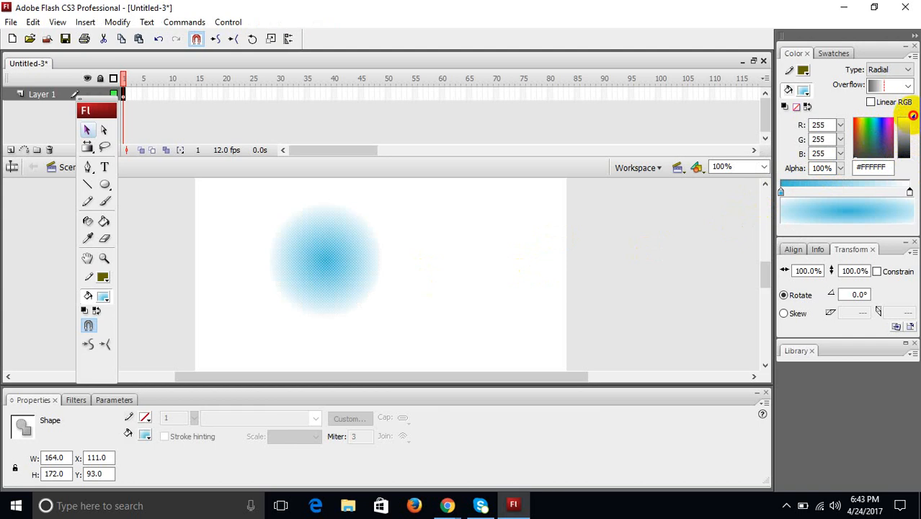
{"action": "left_click_drag", "start_coordinate": [914, 128], "coordinate": [916, 156]}
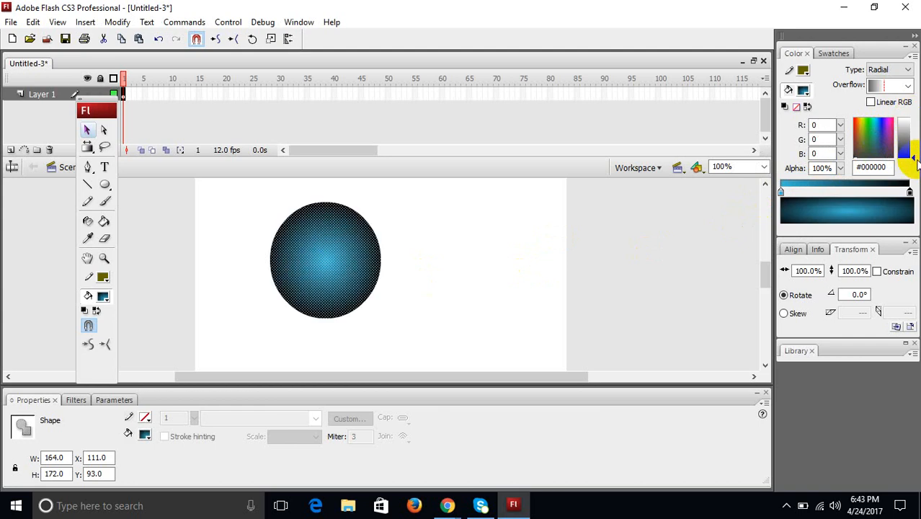
{"action": "left_click", "coordinate": [488, 271]}
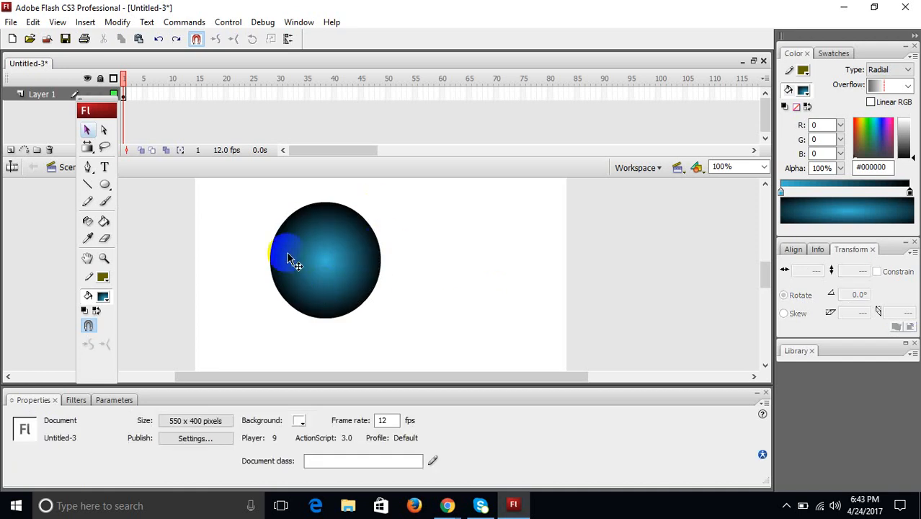
- Scale the oval proportionally to about 88.9% with Free Transform, about 145.8 × 152.8 pixels
{"action": "left_click", "coordinate": [317, 257]}
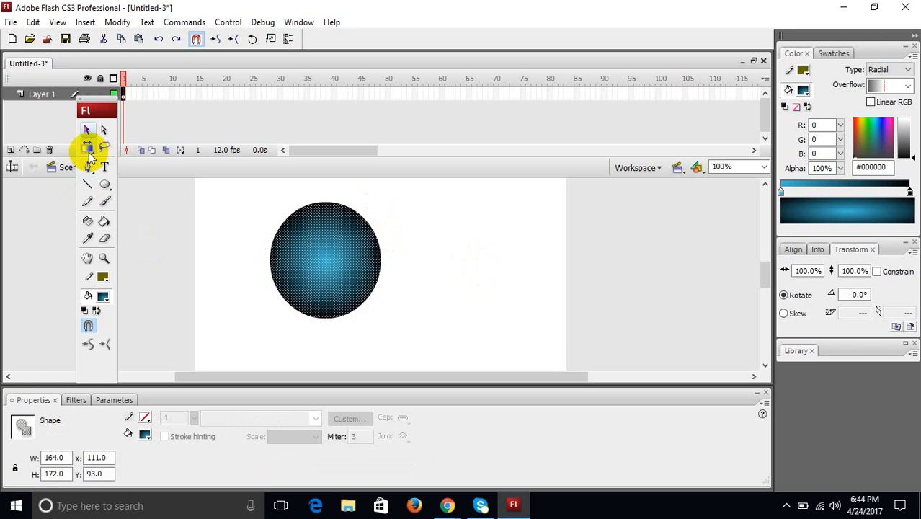
{"action": "left_click_drag", "start_coordinate": [88, 146], "coordinate": [124, 160]}
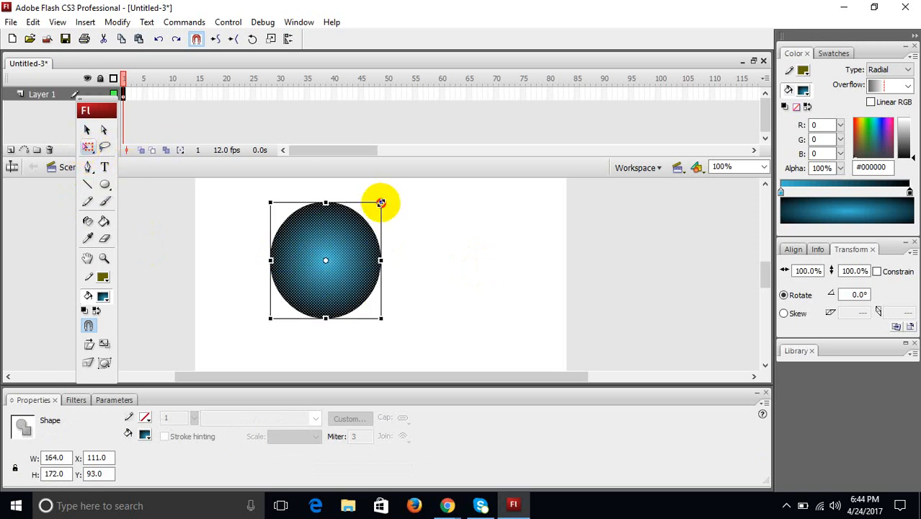
{"action": "left_click_drag", "start_coordinate": [381, 204], "coordinate": [336, 249]}
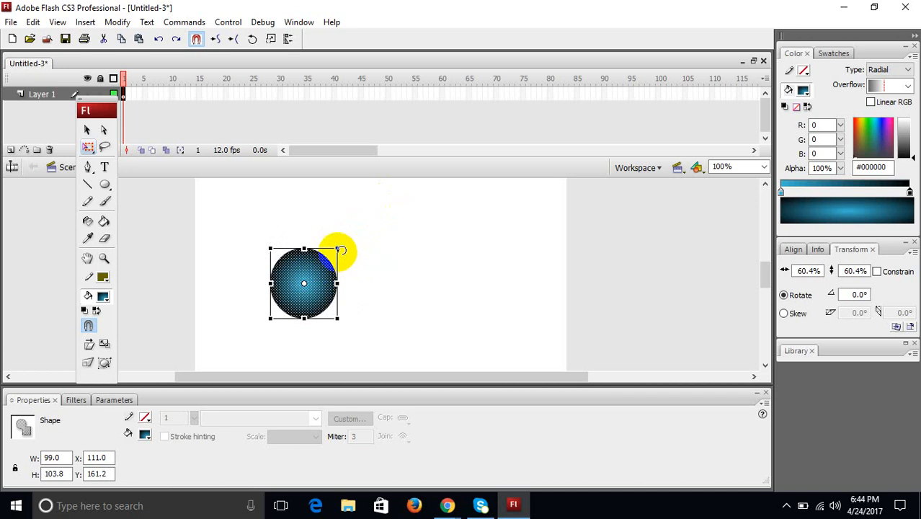
{"action": "left_click_drag", "start_coordinate": [336, 248], "coordinate": [371, 215]}
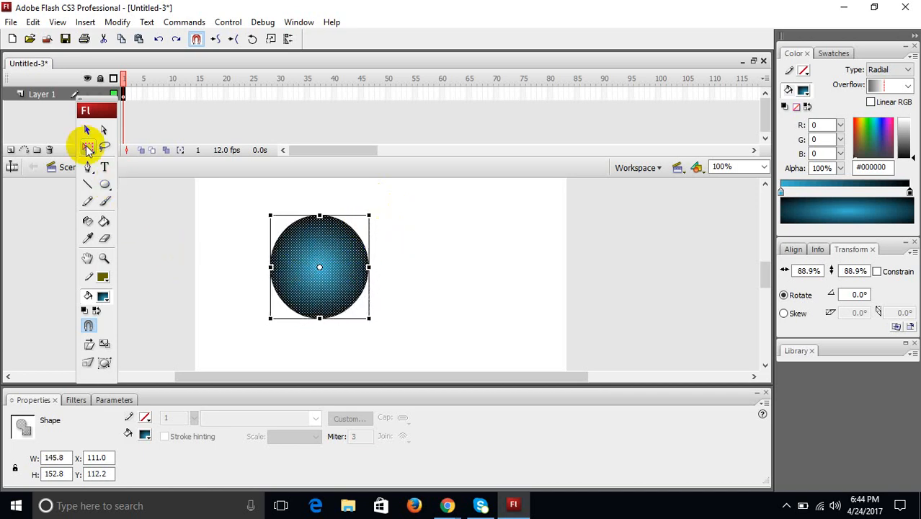
- Try shrinking, widening and rotating the oval's radial gradient by half a turn with the Gradient Transform tool
{"action": "left_click_drag", "start_coordinate": [87, 148], "coordinate": [153, 193]}
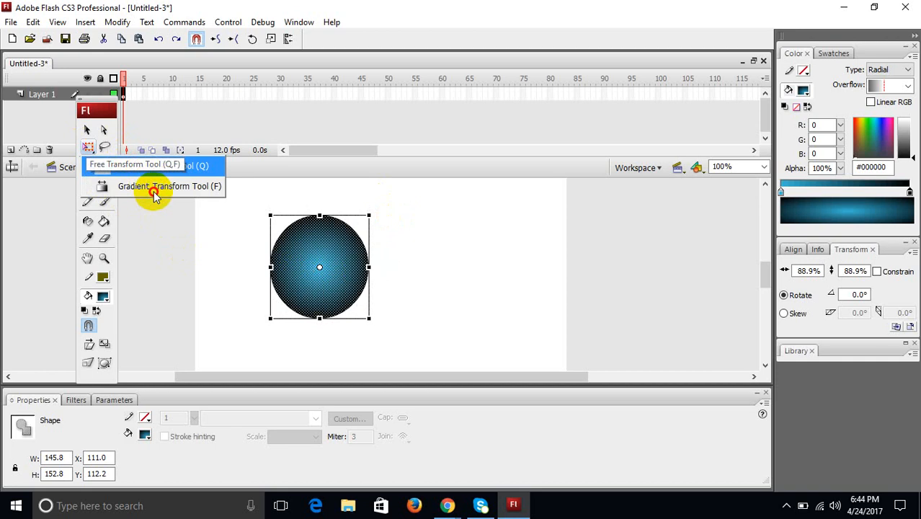
{"action": "left_click_drag", "start_coordinate": [154, 194], "coordinate": [154, 191]}
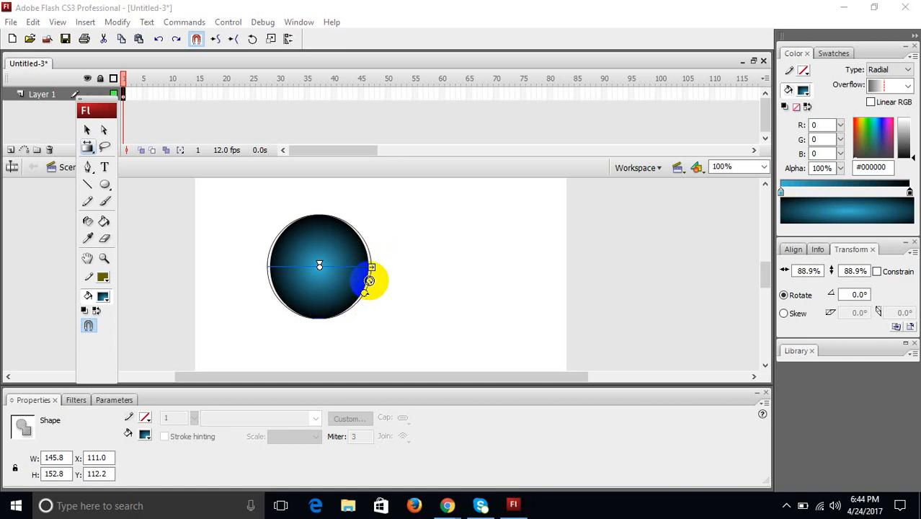
{"action": "left_click_drag", "start_coordinate": [368, 281], "coordinate": [338, 268]}
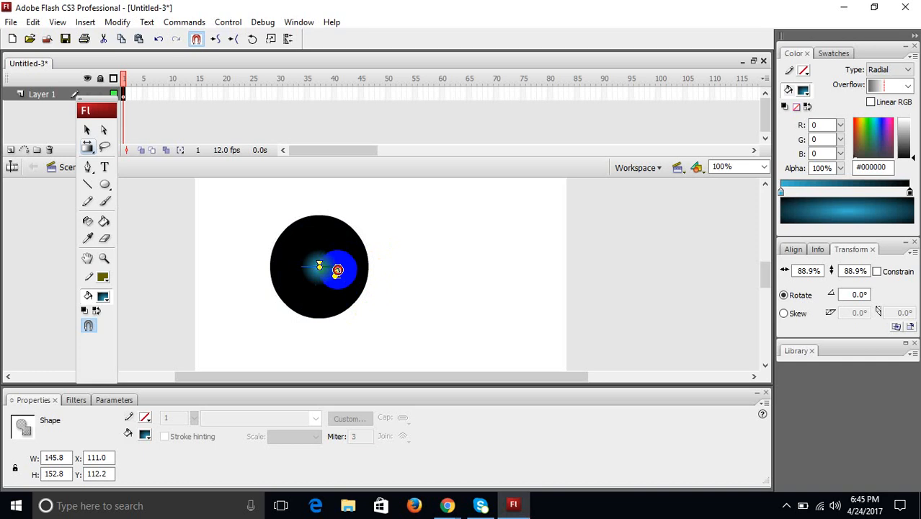
{"action": "left_click_drag", "start_coordinate": [337, 270], "coordinate": [388, 262]}
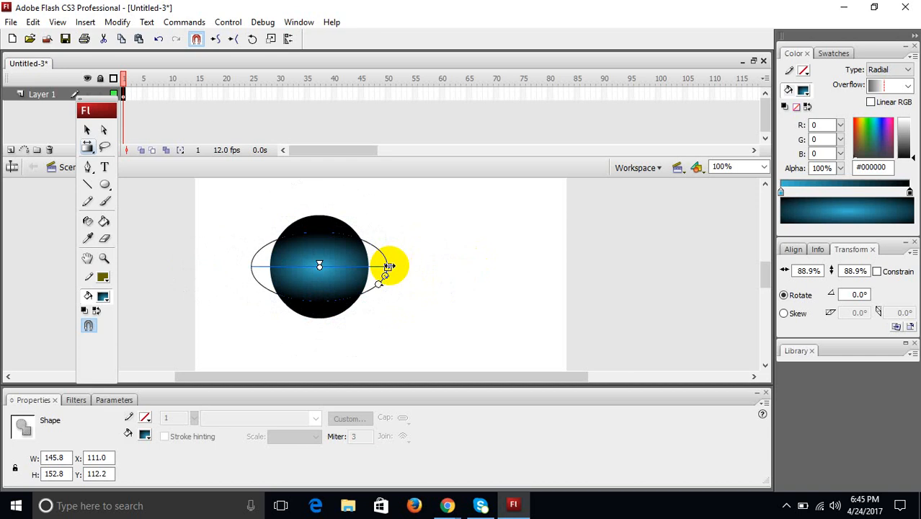
{"action": "left_click_drag", "start_coordinate": [380, 281], "coordinate": [257, 253]}
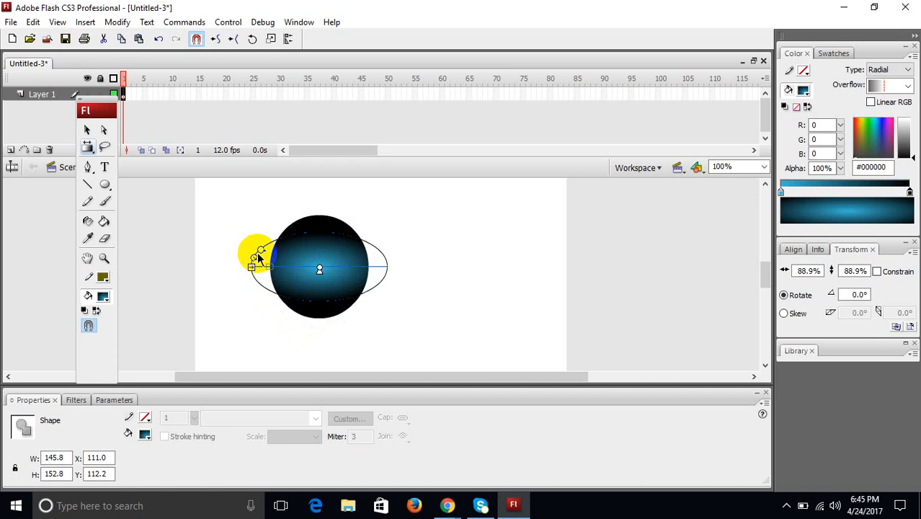
- Undo all the Gradient Transform changes on the oval and deselect it
{"action": "key", "text": "ctrl+z"}
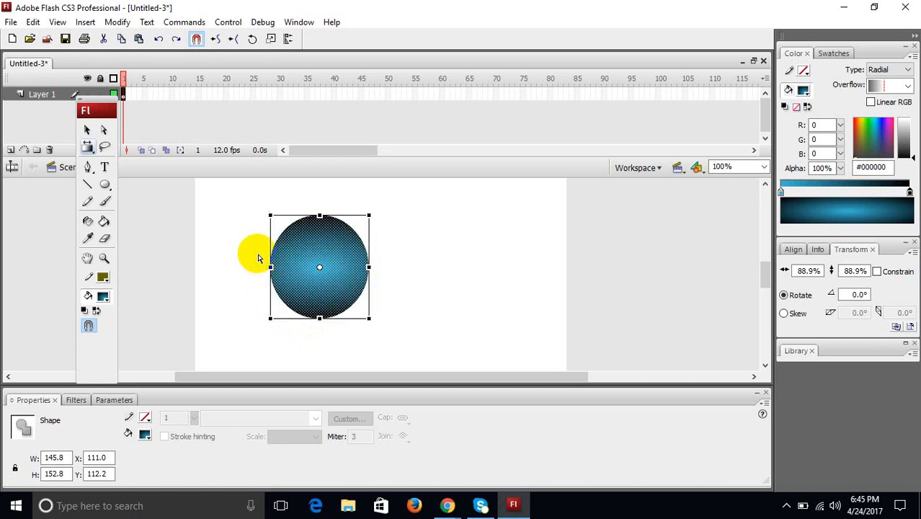
{"action": "left_click", "coordinate": [87, 130]}
{"action": "left_click", "coordinate": [261, 283]}
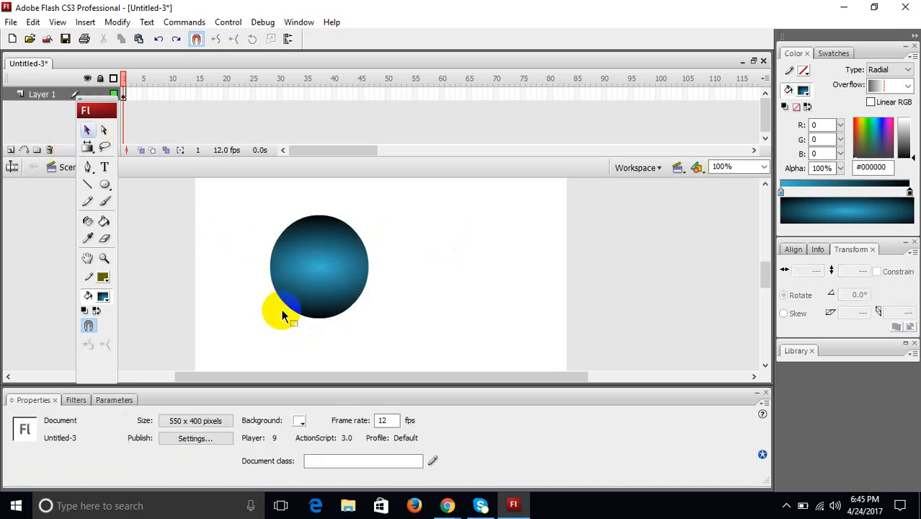
{"action": "key", "text": "ctrl+a"}
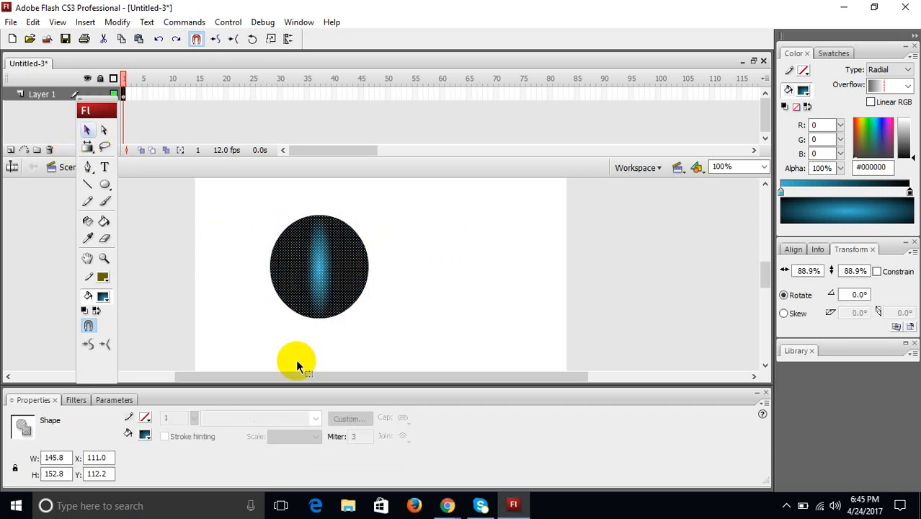
{"action": "key", "text": "ctrl+z"}
{"action": "key", "text": "ctrl+z"}
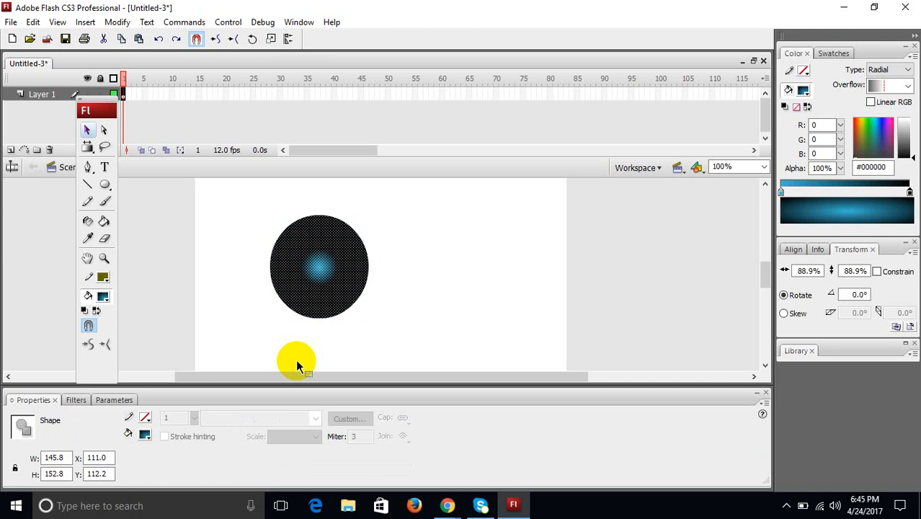
{"action": "left_click", "coordinate": [423, 297]}
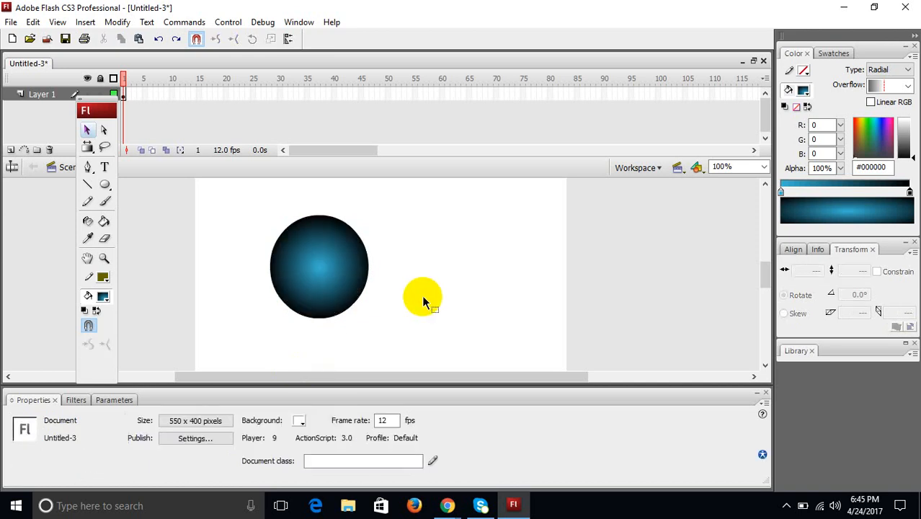
- Insert a keyframe at frame 5 and shrink the oval's radial gradient there to a tiny spot at its centre
{"action": "left_click", "coordinate": [145, 95]}
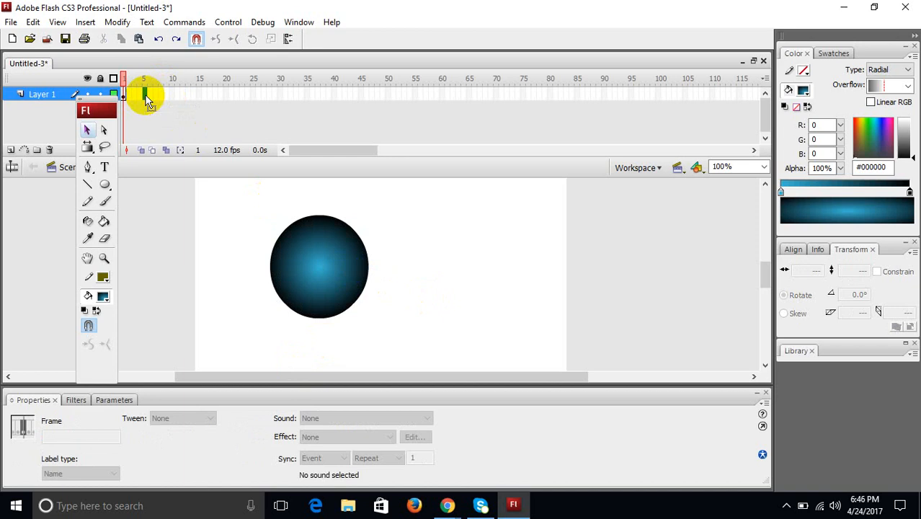
{"action": "key", "text": "F6"}
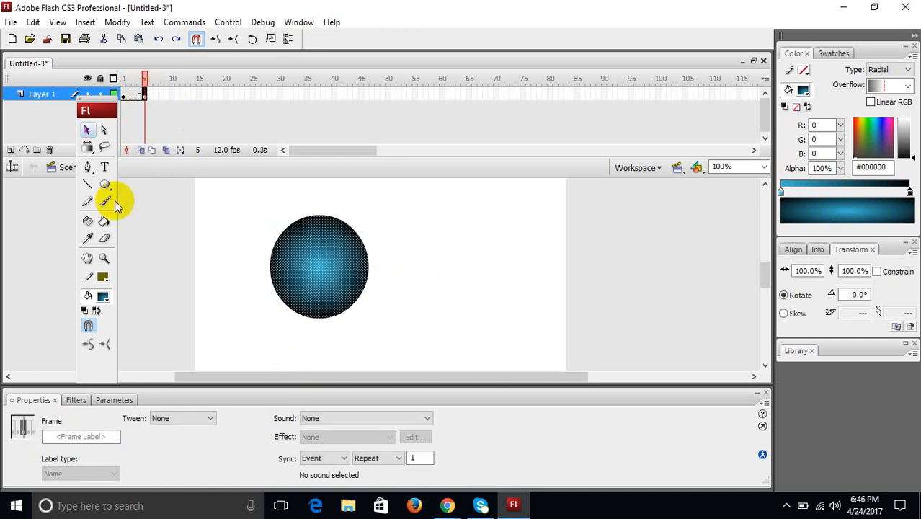
{"action": "left_click", "coordinate": [87, 146]}
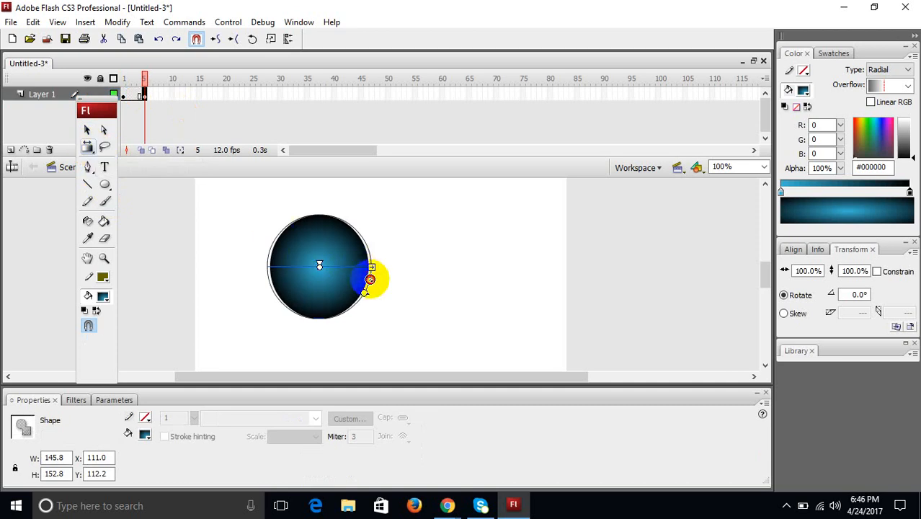
{"action": "left_click_drag", "start_coordinate": [370, 280], "coordinate": [328, 266]}
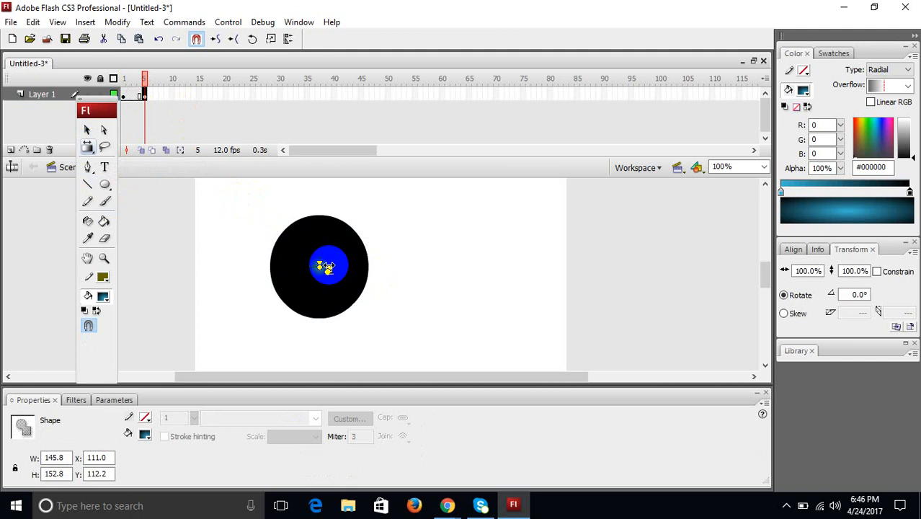
- Insert a keyframe at frame 30 and enlarge the oval's radial gradient there to about twice the oval's diameter
{"action": "left_click", "coordinate": [281, 97]}
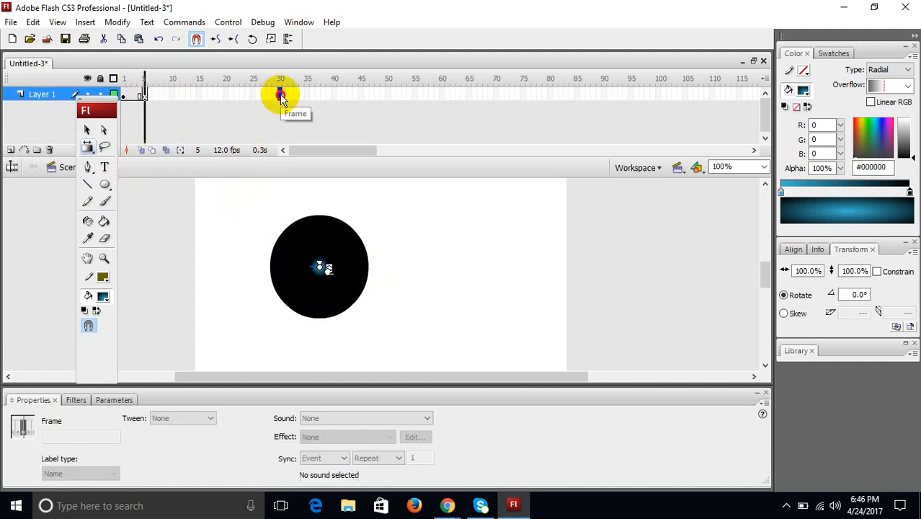
{"action": "key", "text": "F6"}
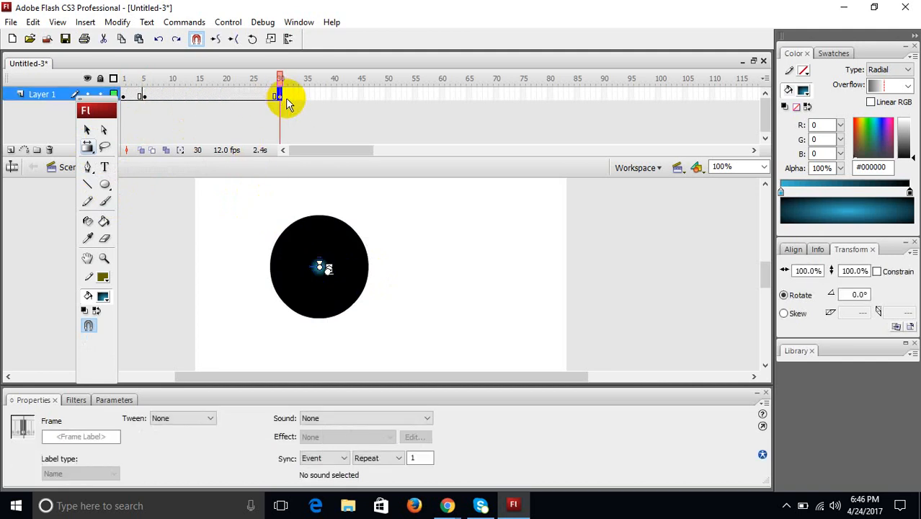
{"action": "left_click", "coordinate": [324, 269]}
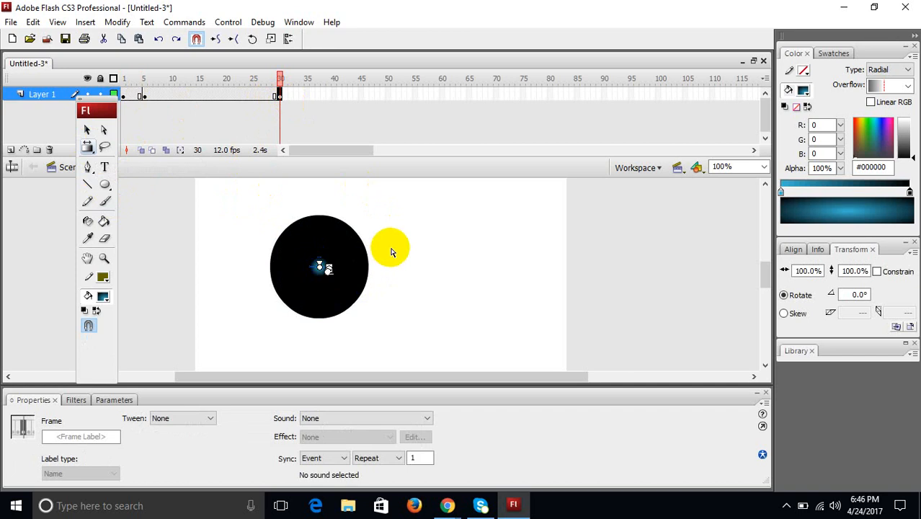
{"action": "left_click", "coordinate": [391, 248]}
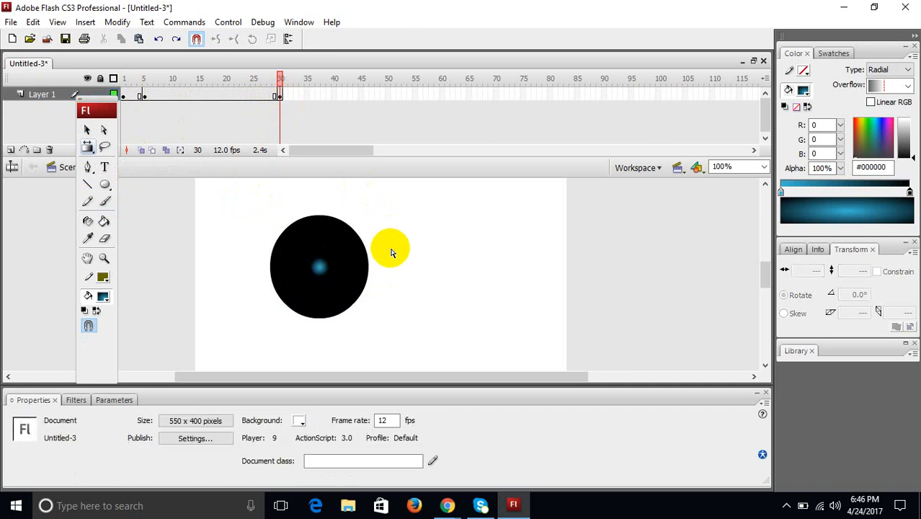
{"action": "left_click", "coordinate": [319, 264]}
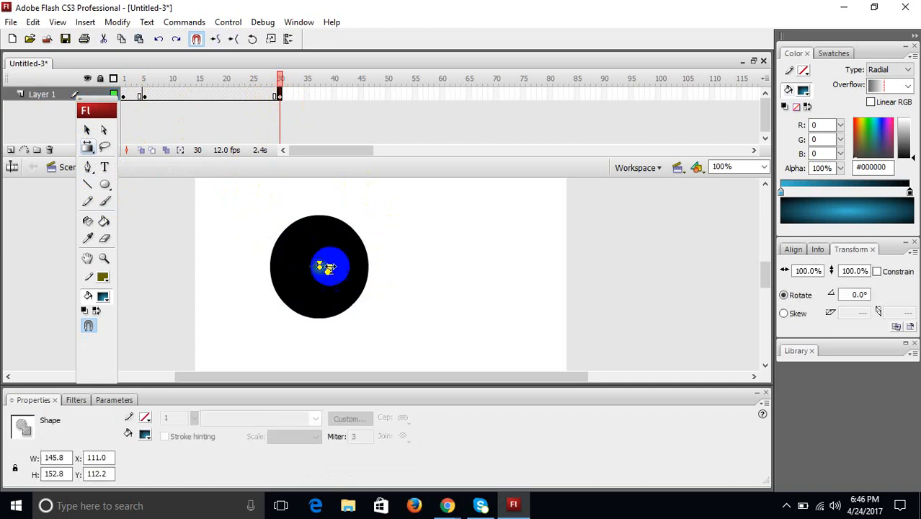
{"action": "left_click_drag", "start_coordinate": [328, 268], "coordinate": [347, 280]}
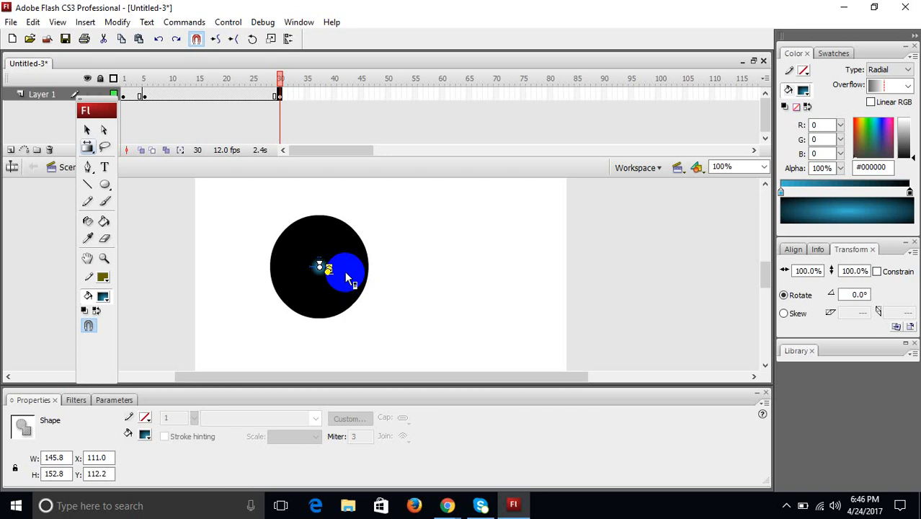
{"action": "left_click_drag", "start_coordinate": [344, 271], "coordinate": [408, 319]}
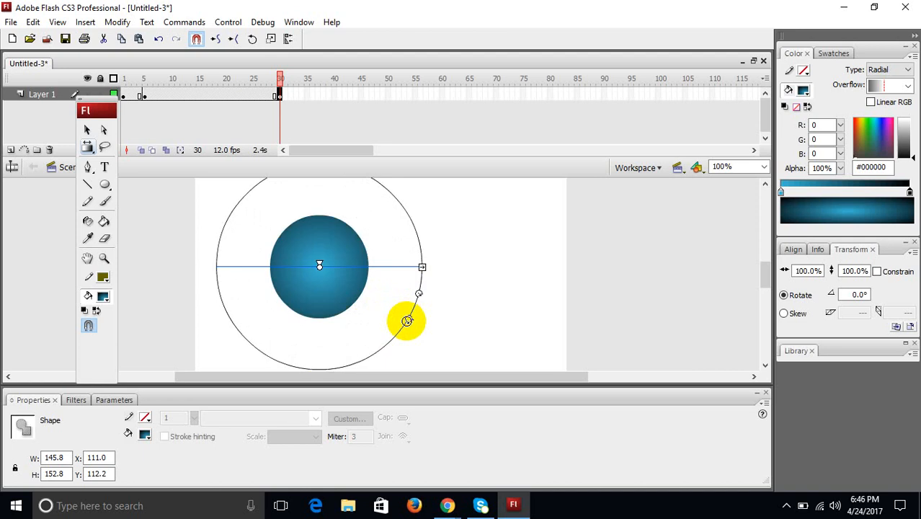
{"action": "left_click", "coordinate": [144, 99]}
{"action": "left_click", "coordinate": [282, 98]}
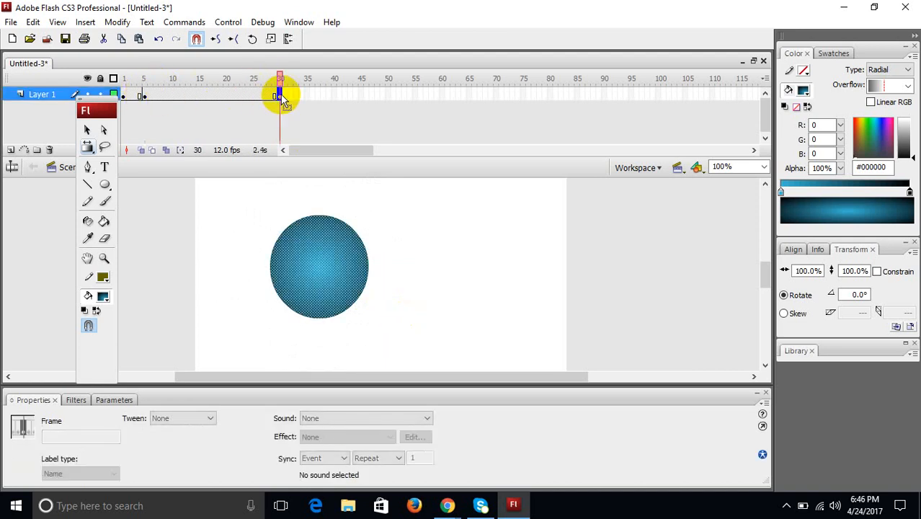
- Create shape tweens across all frames of Layer 1 and scrub near frame 30 to preview the gradient change
{"action": "left_click", "coordinate": [60, 95]}
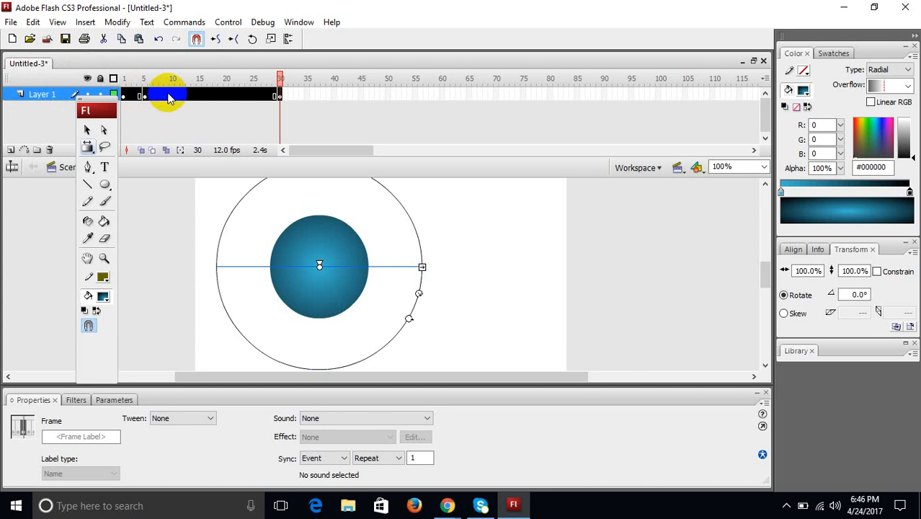
{"action": "right_click", "coordinate": [169, 100]}
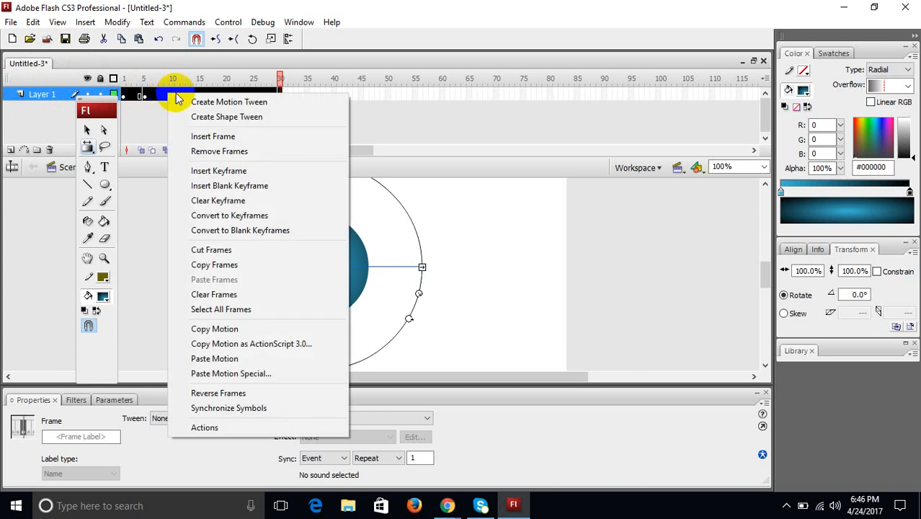
{"action": "left_click", "coordinate": [212, 116]}
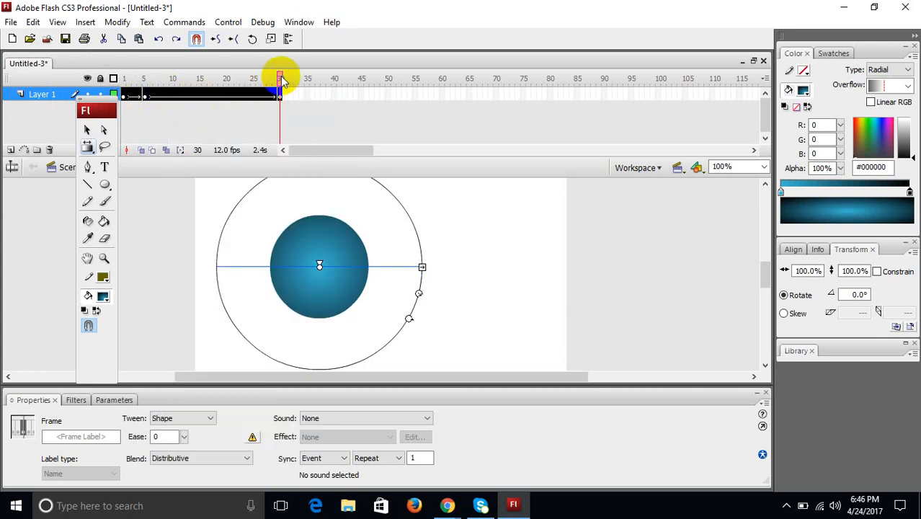
{"action": "left_click_drag", "start_coordinate": [283, 81], "coordinate": [265, 72]}
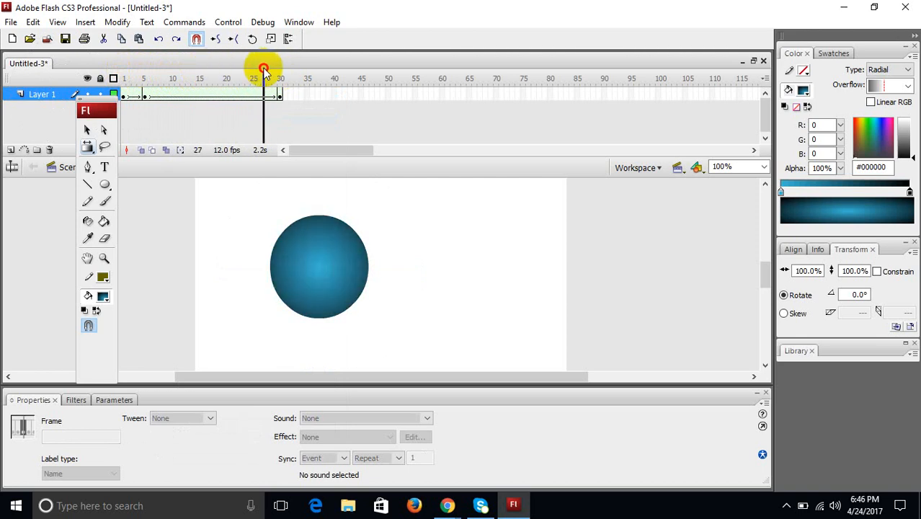
{"action": "left_click_drag", "start_coordinate": [264, 72], "coordinate": [284, 78]}
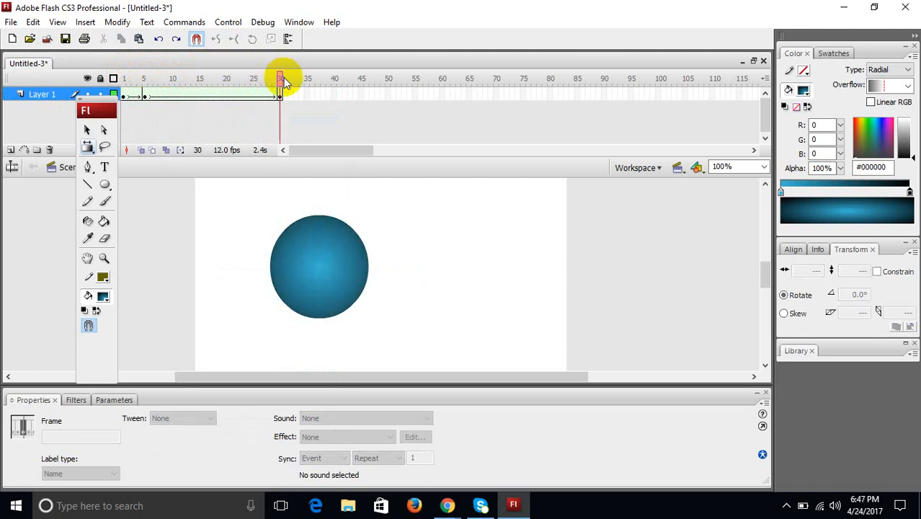
- Insert a keyframe at frame 60 and shrink the oval's radial gradient there to well within the oval's outline
{"action": "left_click", "coordinate": [445, 95]}
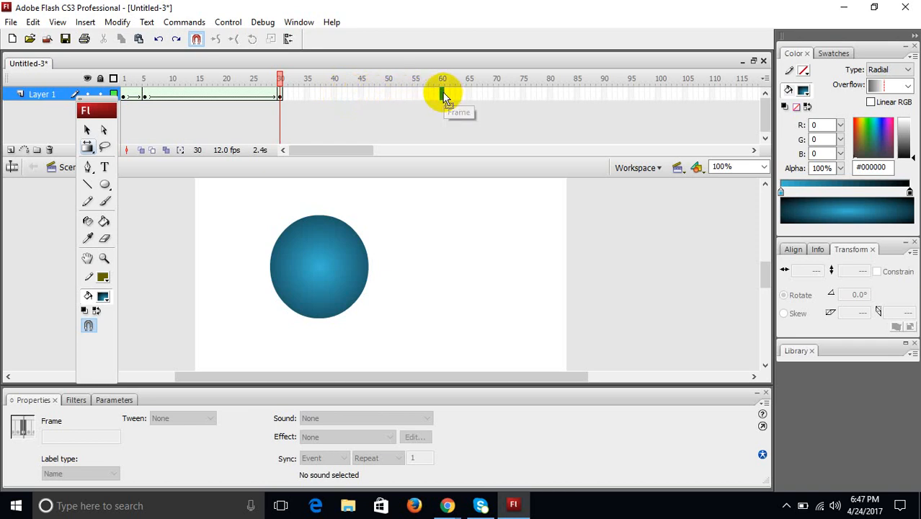
{"action": "key", "text": "F6"}
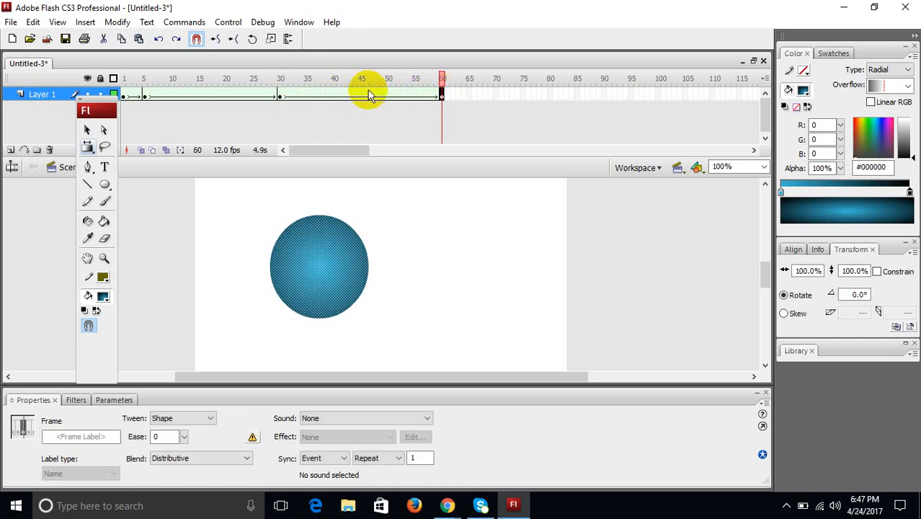
{"action": "left_click", "coordinate": [88, 149]}
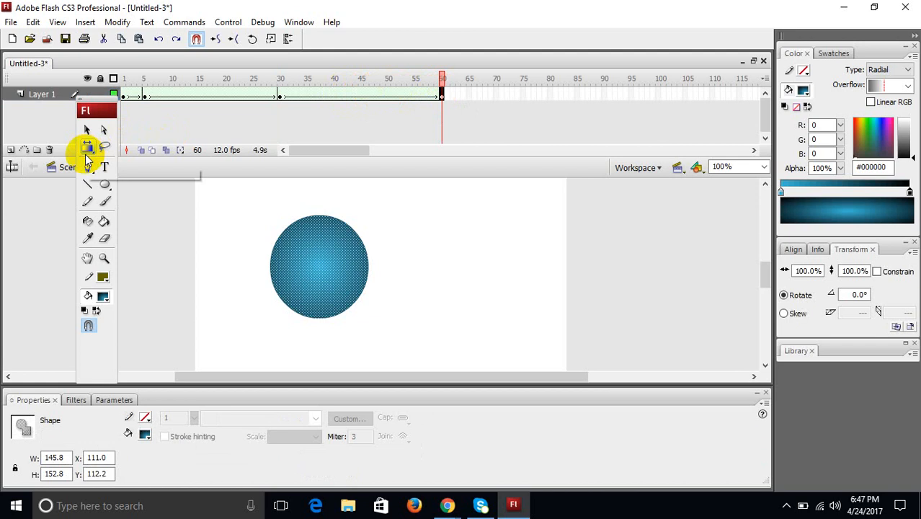
{"action": "left_click", "coordinate": [321, 274]}
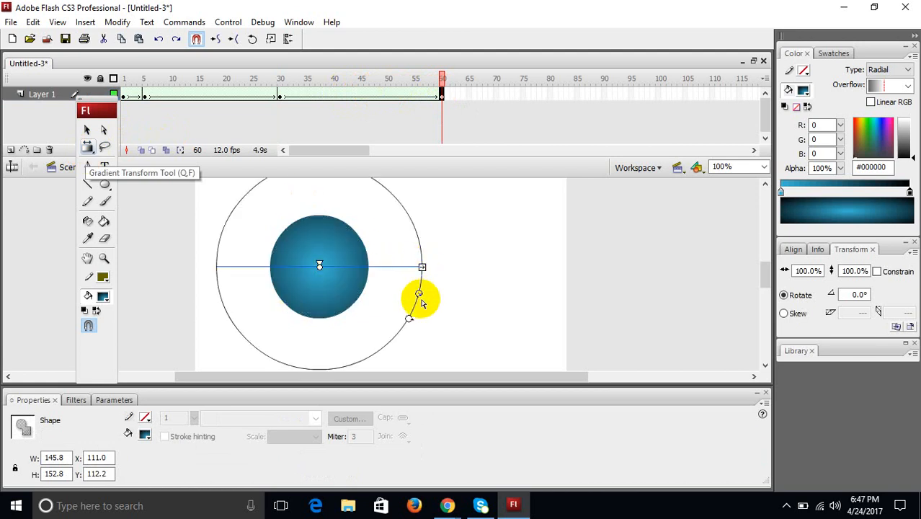
{"action": "left_click_drag", "start_coordinate": [418, 294], "coordinate": [356, 274]}
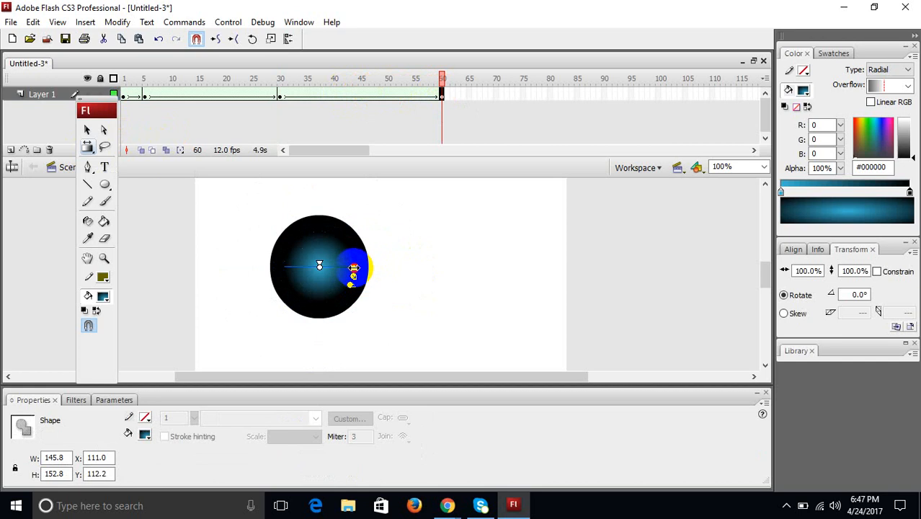
- Insert a keyframe at frame 80 and widen the oval's gradient there into a horizontal blue band reaching past both sides
{"action": "left_click", "coordinate": [550, 96]}
{"action": "key", "text": "F6"}
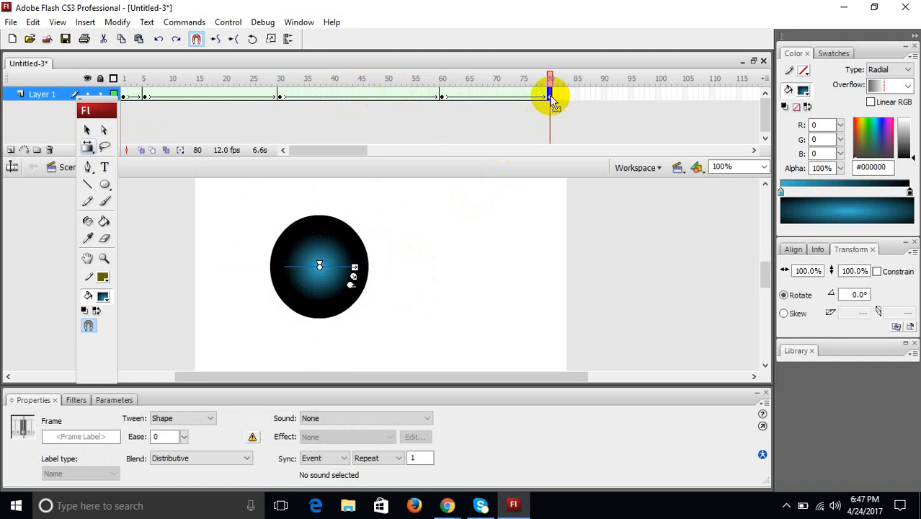
{"action": "left_click", "coordinate": [447, 280]}
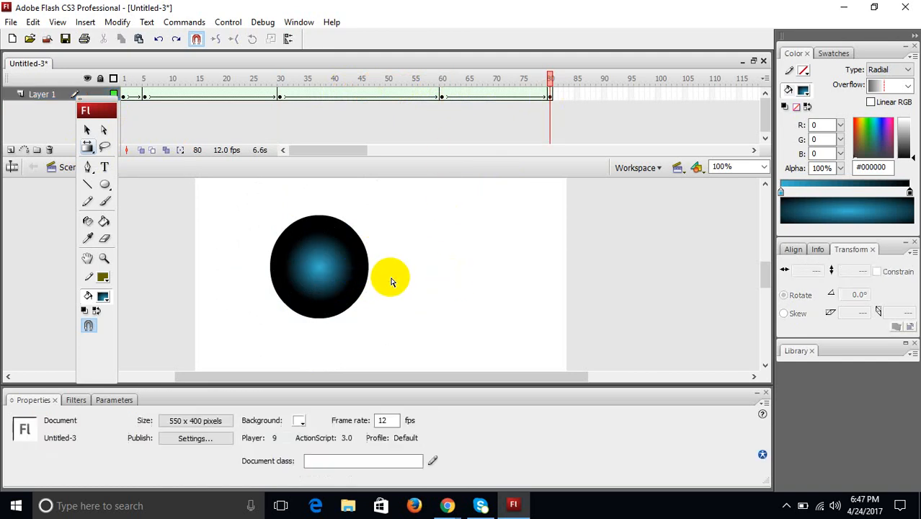
{"action": "left_click", "coordinate": [329, 263]}
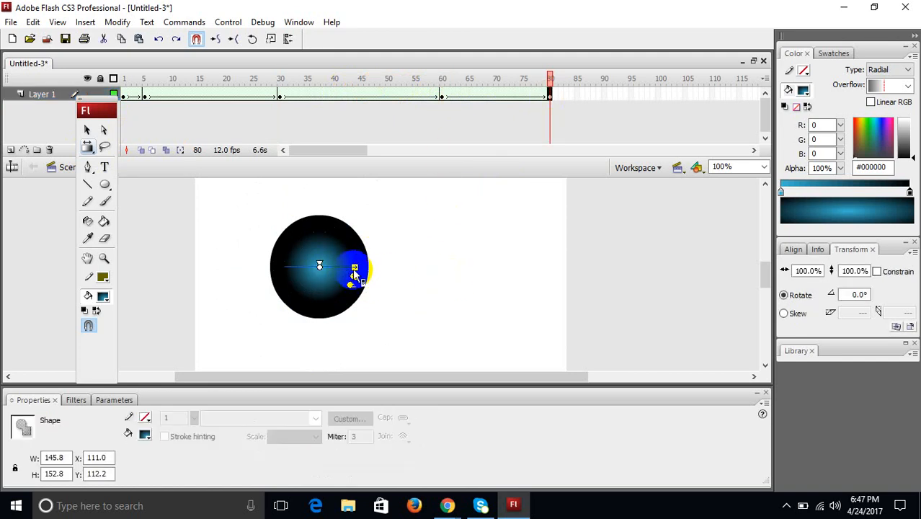
{"action": "left_click_drag", "start_coordinate": [357, 266], "coordinate": [465, 255]}
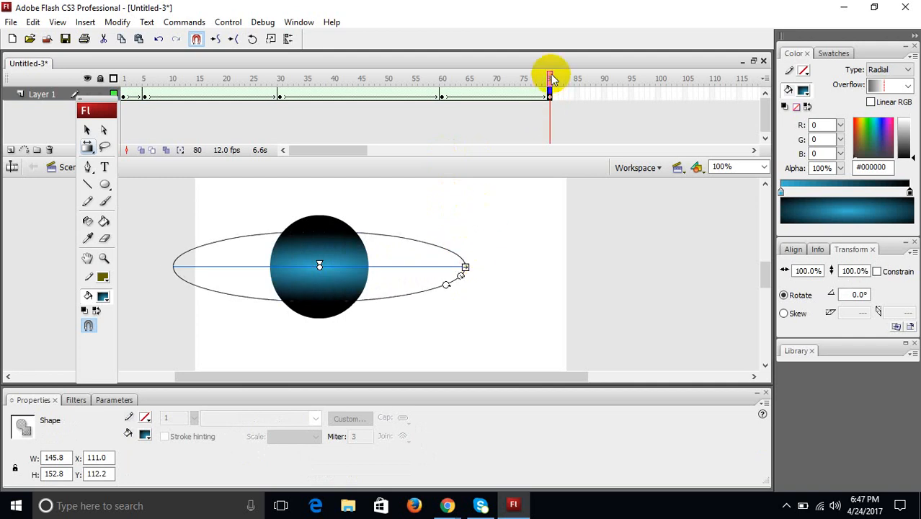
{"action": "mouse_move", "coordinate": [552, 78]}
{"action": "left_mouse_down"}
{"action": "mouse_move", "coordinate": [335, 83]}
{"action": "mouse_move", "coordinate": [457, 90]}
{"action": "mouse_move", "coordinate": [552, 81]}
{"action": "left_mouse_up"}
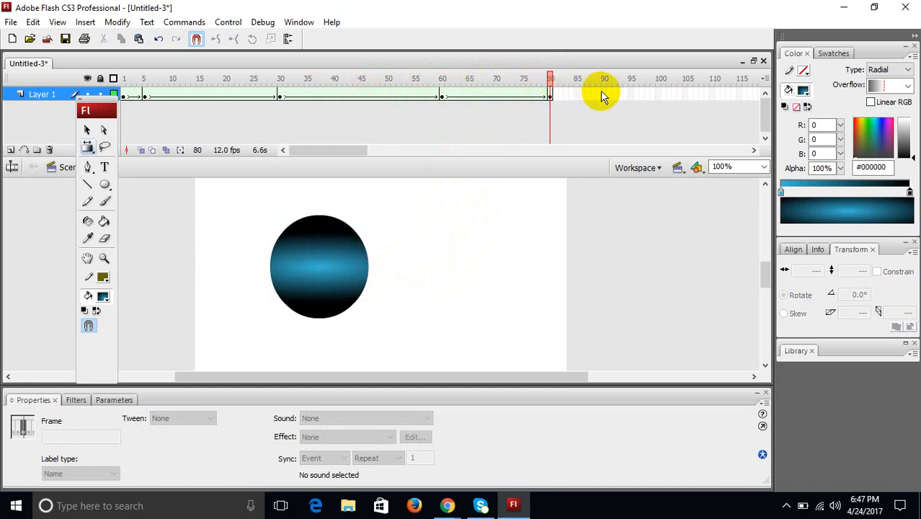
- Insert a keyframe at frame 100 and rotate the oval's stretched gradient there a quarter turn into a vertical band
{"action": "left_click", "coordinate": [658, 95]}
{"action": "key", "text": "F6"}
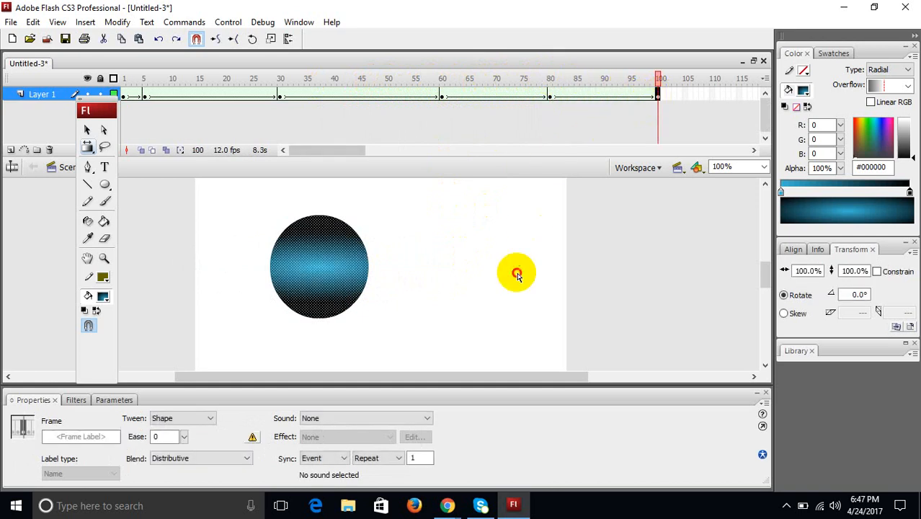
{"action": "left_click", "coordinate": [517, 274]}
{"action": "left_click", "coordinate": [331, 265]}
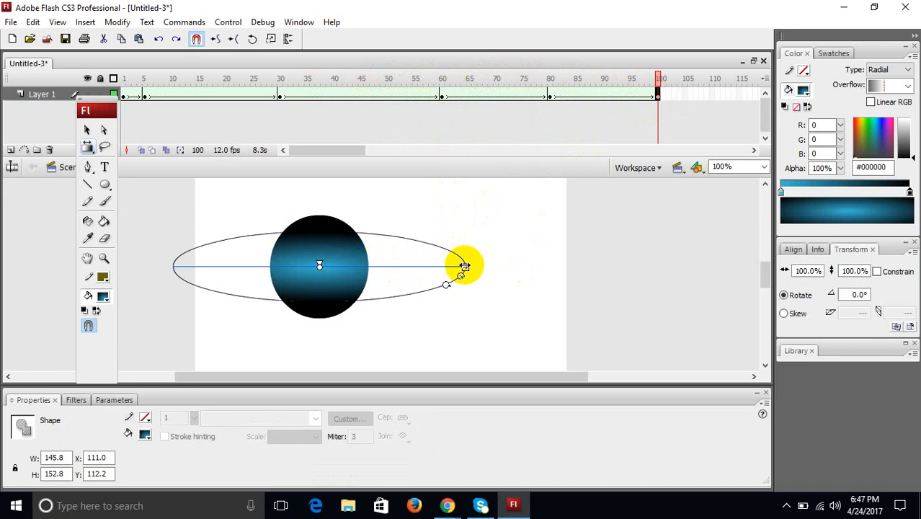
{"action": "left_click_drag", "start_coordinate": [465, 266], "coordinate": [304, 376]}
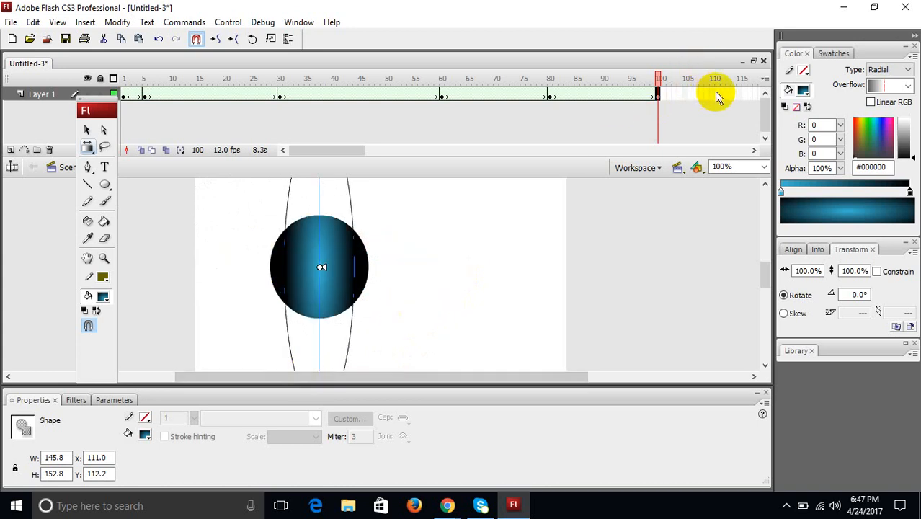
- Insert a keyframe at frame 130 and rotate the oval's stretched gradient there further clockwise with the Gradient Transform tool
{"action": "left_click", "coordinate": [754, 150]}
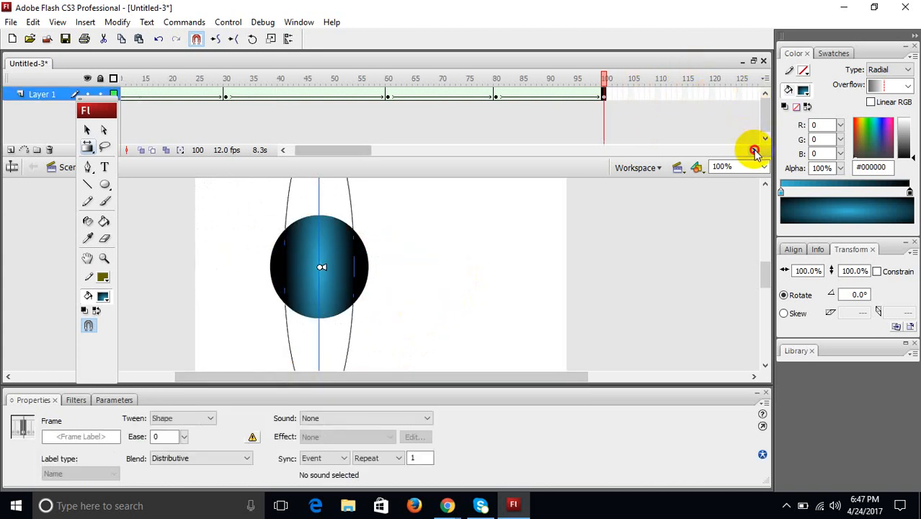
{"action": "left_click", "coordinate": [754, 151]}
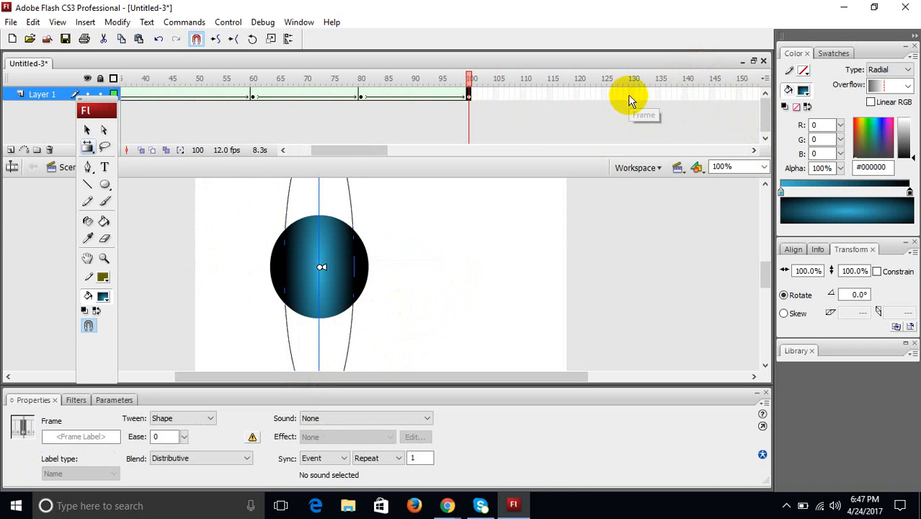
{"action": "left_click", "coordinate": [630, 94]}
{"action": "key", "text": "F6"}
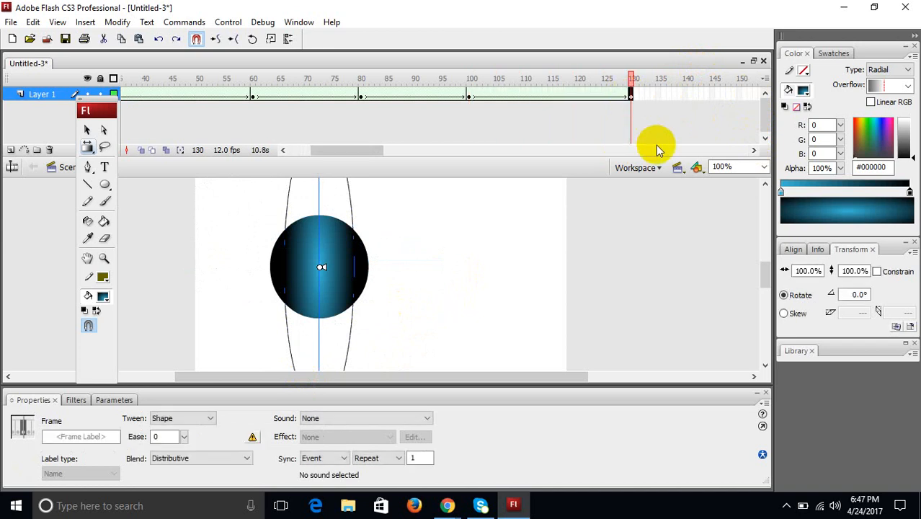
{"action": "left_click_drag", "start_coordinate": [768, 268], "coordinate": [766, 276]}
{"action": "left_click_drag", "start_coordinate": [300, 339], "coordinate": [139, 182]}
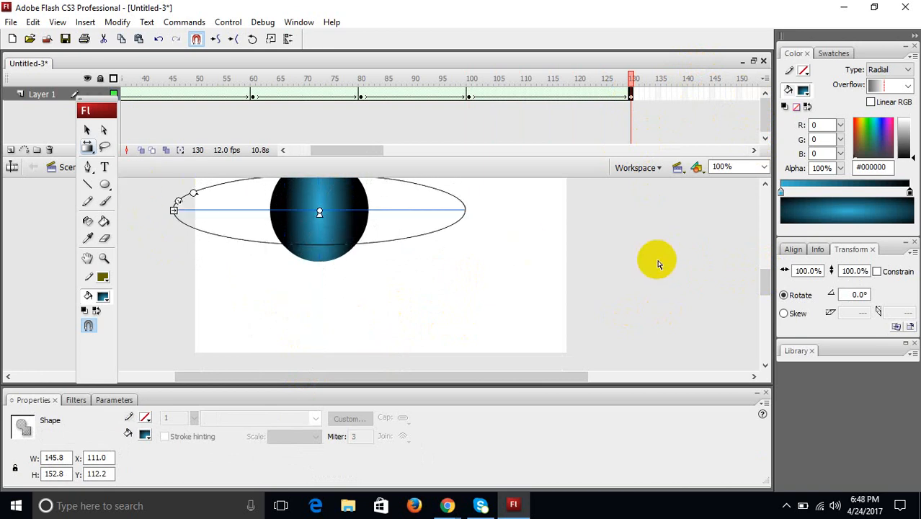
- Scrub back from frame 130 to frame 54 and test the movie to preview the gradient animation
{"action": "left_click_drag", "start_coordinate": [631, 76], "coordinate": [221, 76]}
{"action": "key", "text": "ctrl+Return"}
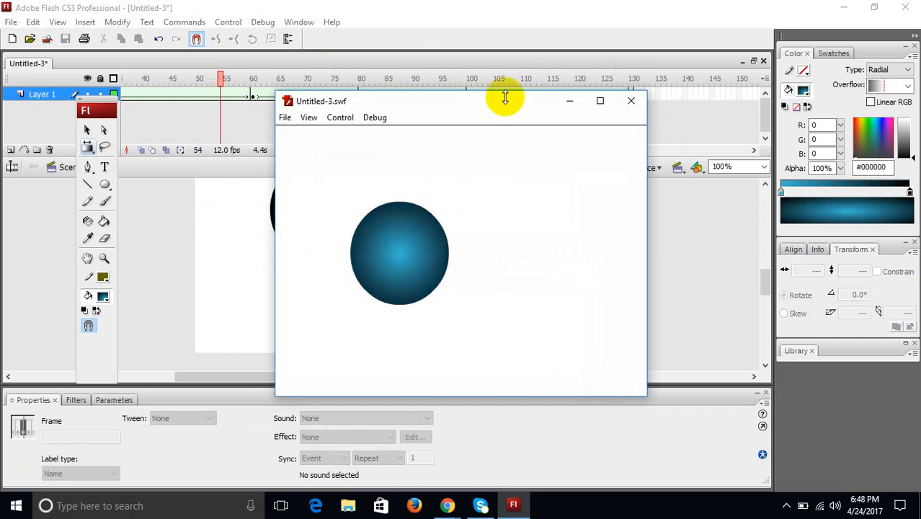
{"action": "left_click", "coordinate": [634, 106]}
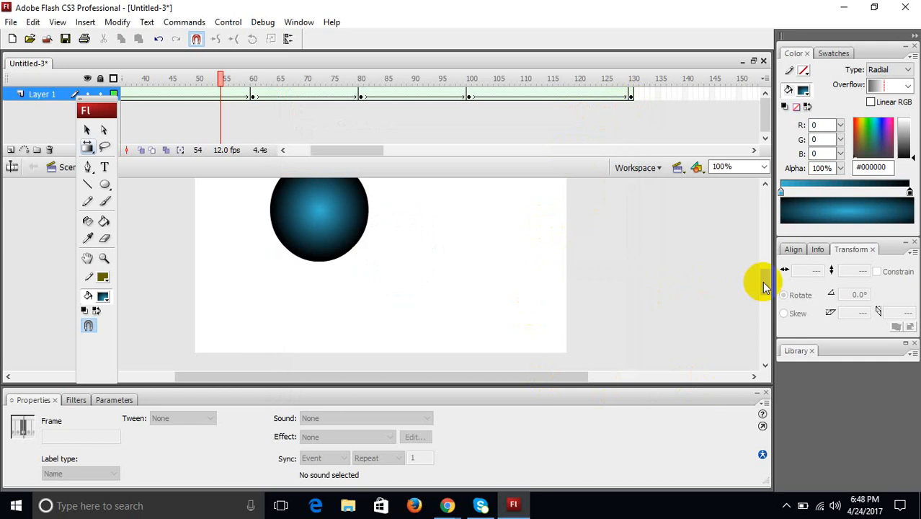
- Insert a keyframe at frame 145 and recolour the oval's gradient there with a black centre and green edges
{"action": "mouse_move", "coordinate": [765, 282]}
{"action": "left_mouse_down"}
{"action": "mouse_move", "coordinate": [765, 263]}
{"action": "mouse_move", "coordinate": [766, 272]}
{"action": "left_mouse_up"}
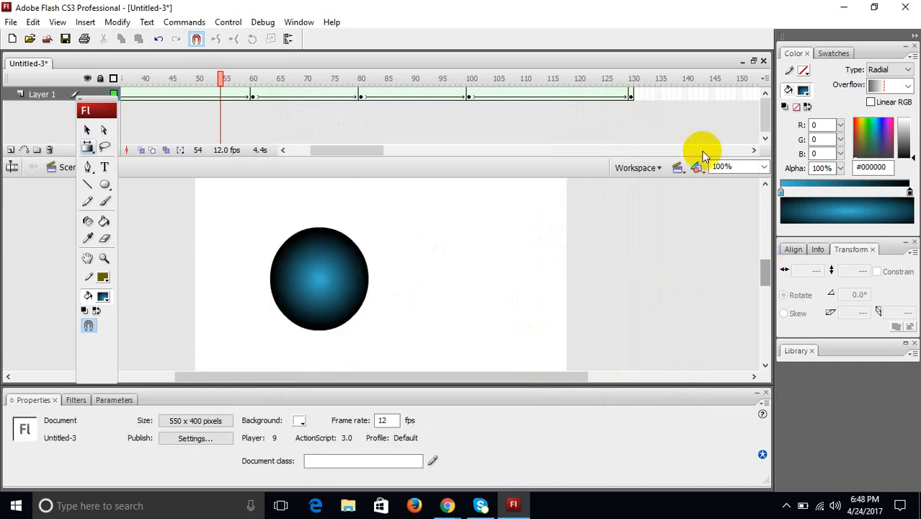
{"action": "left_click", "coordinate": [755, 150]}
{"action": "left_click", "coordinate": [754, 150]}
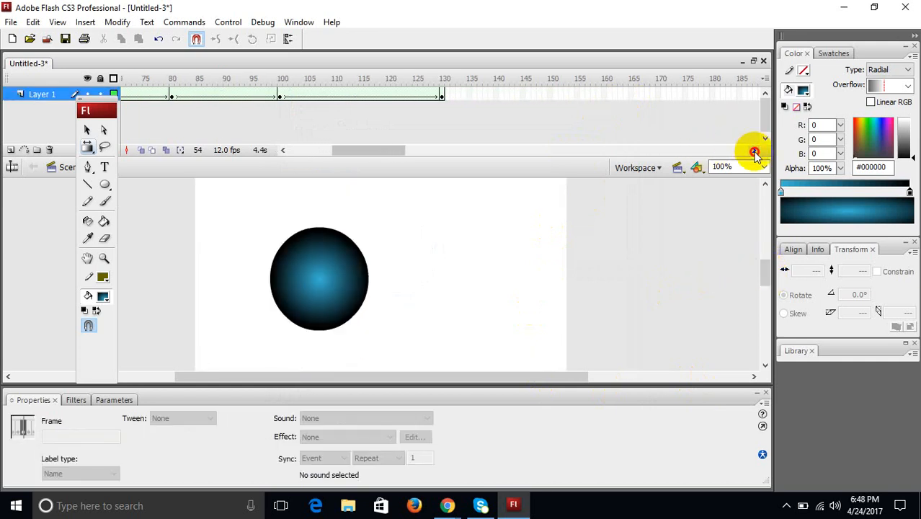
{"action": "left_click", "coordinate": [496, 94]}
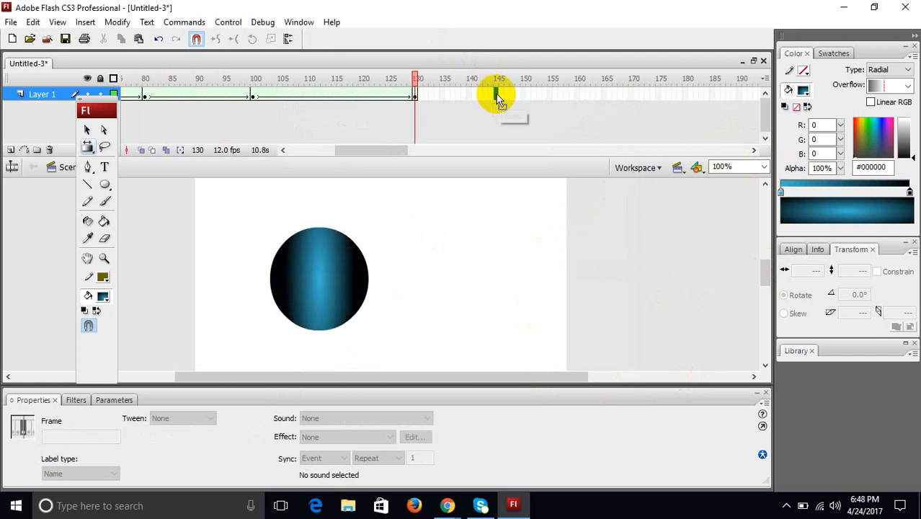
{"action": "key", "text": "F6"}
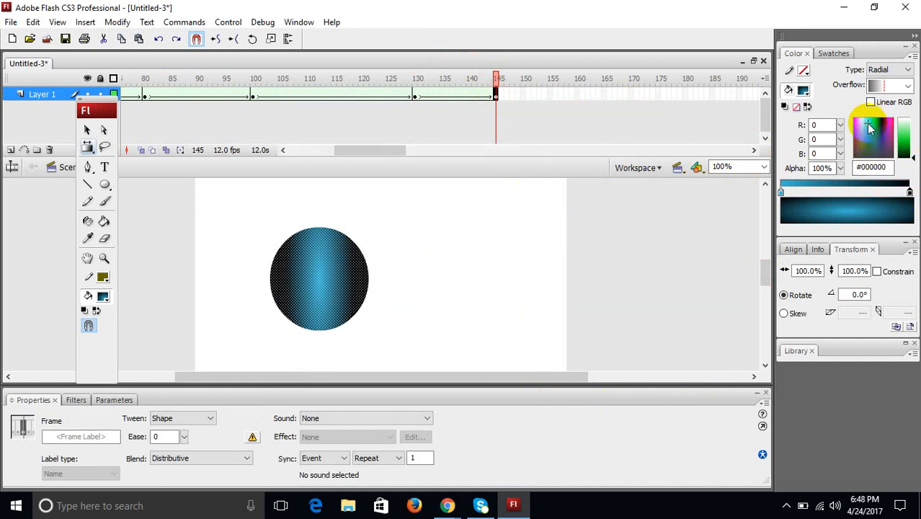
{"action": "left_click_drag", "start_coordinate": [914, 168], "coordinate": [913, 139]}
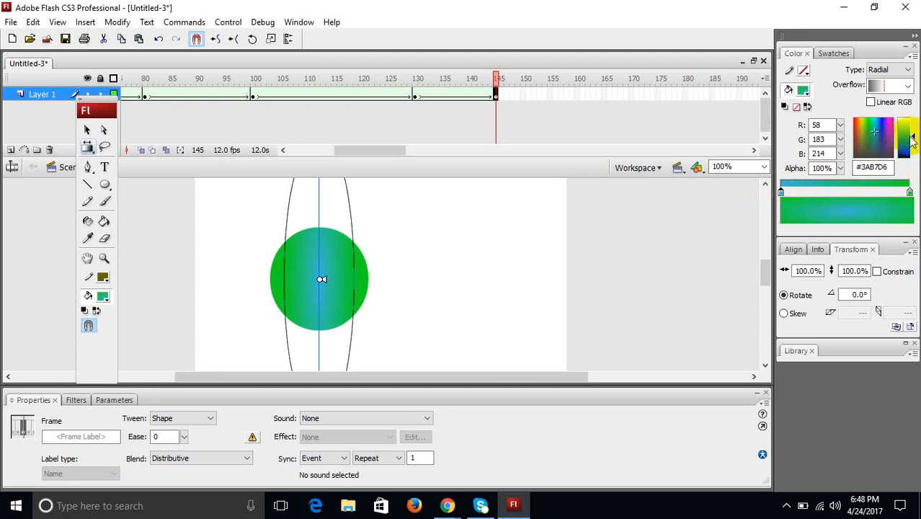
{"action": "left_click_drag", "start_coordinate": [913, 137], "coordinate": [913, 161]}
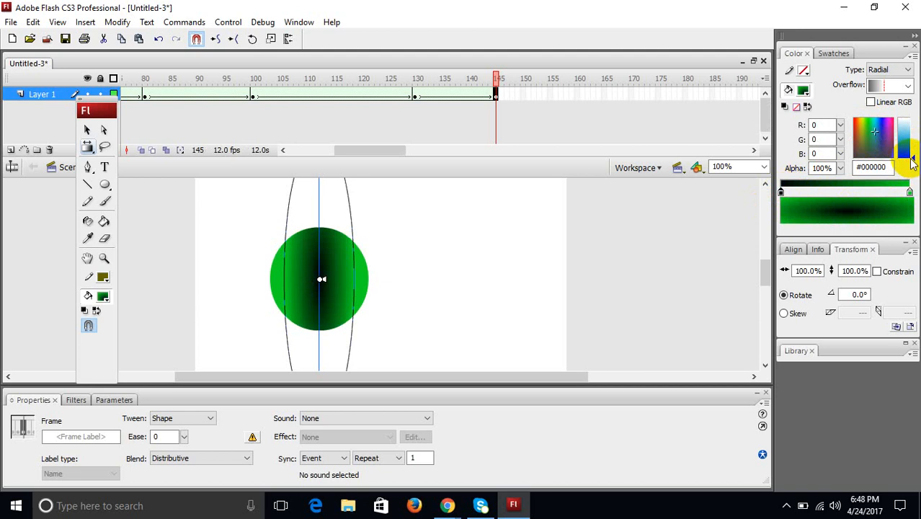
{"action": "mouse_move", "coordinate": [497, 78]}
{"action": "left_mouse_down"}
{"action": "mouse_move", "coordinate": [395, 78]}
{"action": "mouse_move", "coordinate": [500, 75]}
{"action": "mouse_move", "coordinate": [434, 72]}
{"action": "mouse_move", "coordinate": [496, 68]}
{"action": "left_mouse_up"}
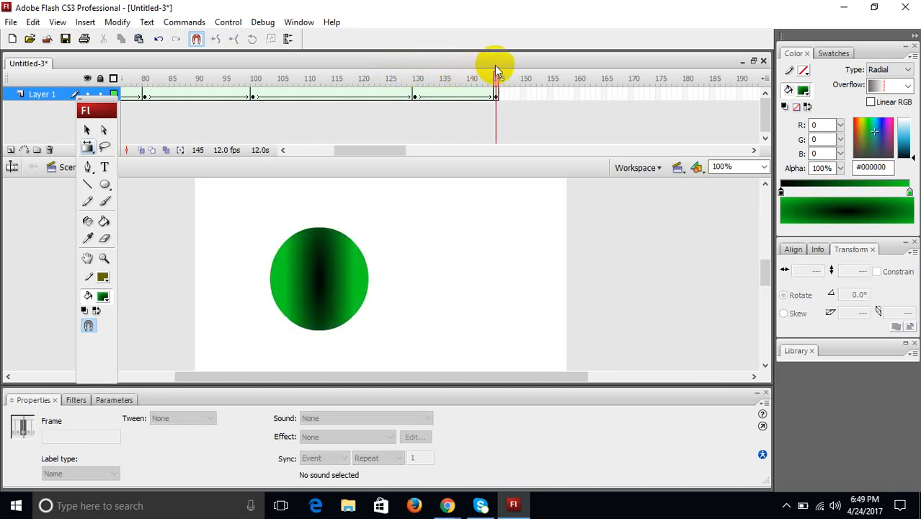
{"action": "left_click", "coordinate": [497, 96]}
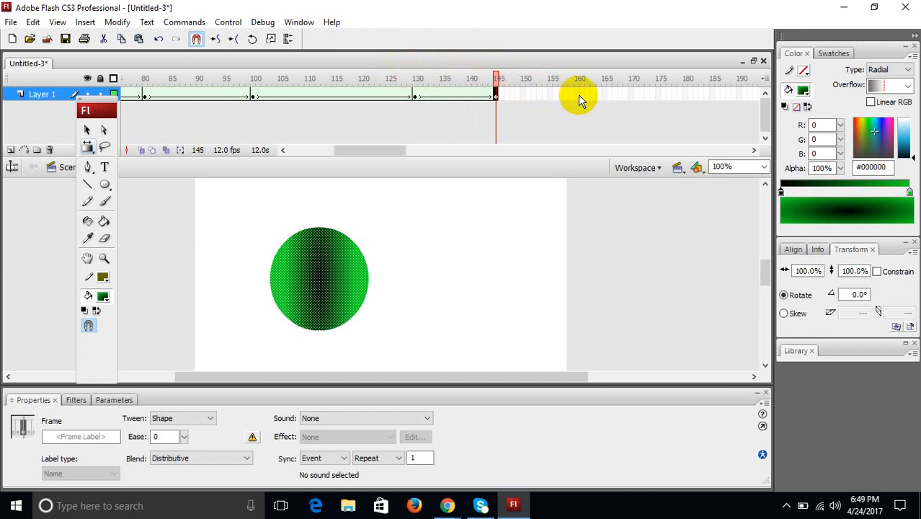
- Insert a keyframe at frame 160 and shorten the vertical gradient there to the oval's height with the Gradient Transform tool
{"action": "left_click", "coordinate": [577, 95]}
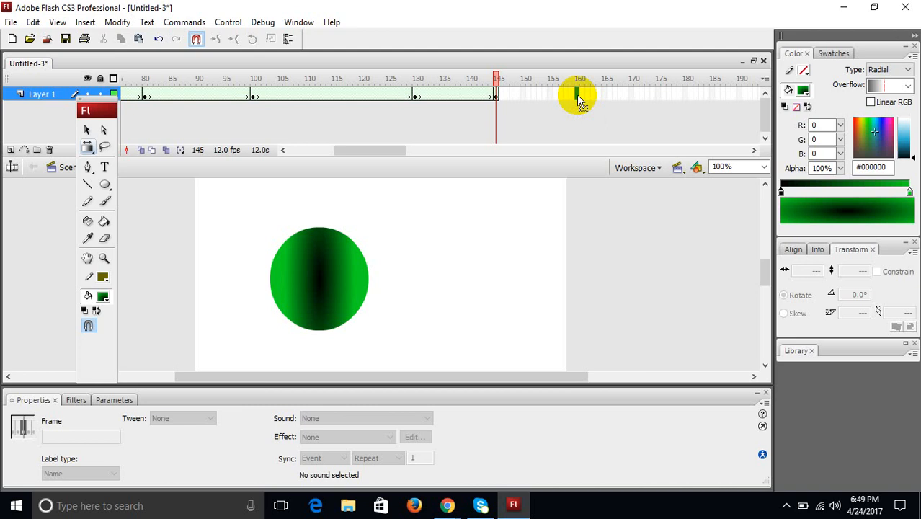
{"action": "key", "text": "F6"}
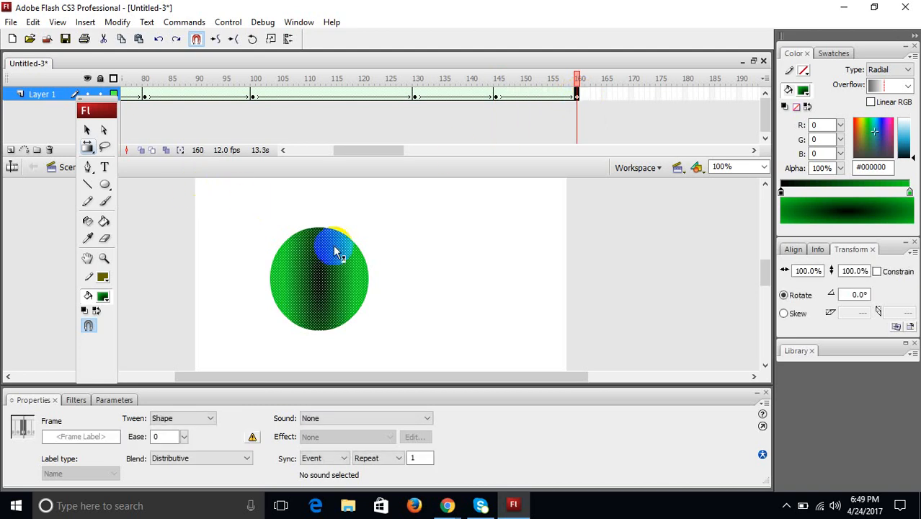
{"action": "left_click", "coordinate": [318, 269]}
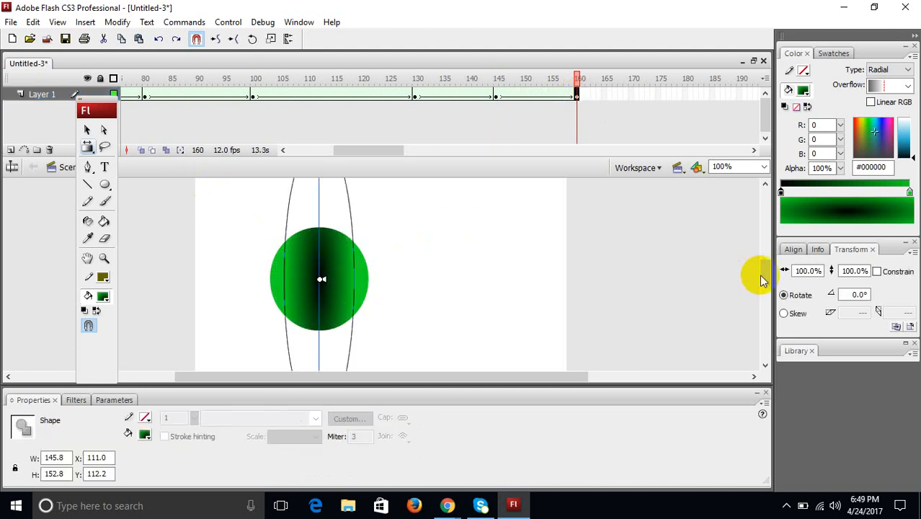
{"action": "mouse_move", "coordinate": [766, 276]}
{"action": "left_mouse_down"}
{"action": "mouse_move", "coordinate": [764, 261]}
{"action": "mouse_move", "coordinate": [765, 282]}
{"action": "left_mouse_up"}
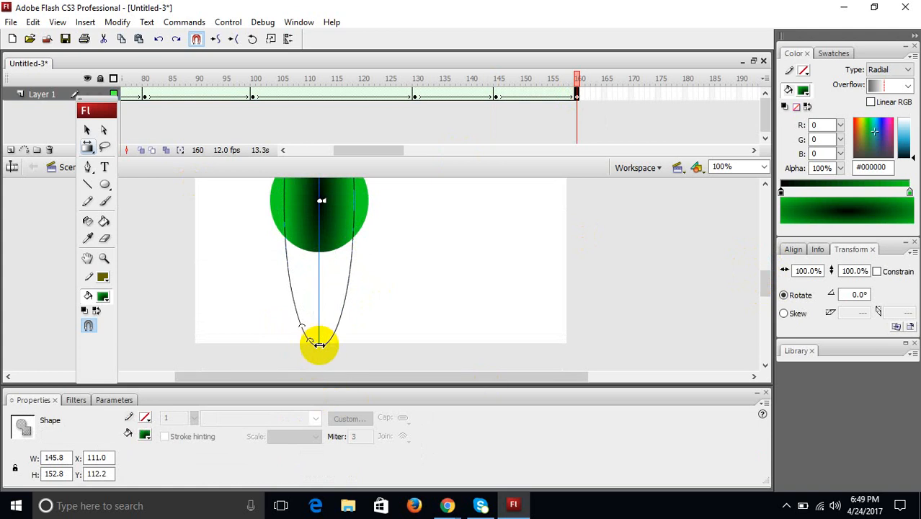
{"action": "left_click_drag", "start_coordinate": [319, 344], "coordinate": [313, 252]}
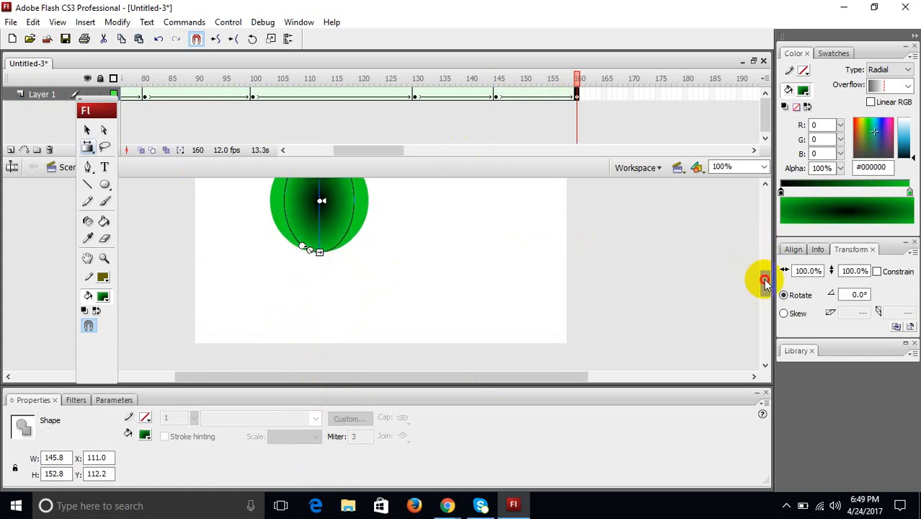
{"action": "left_click_drag", "start_coordinate": [765, 283], "coordinate": [765, 267]}
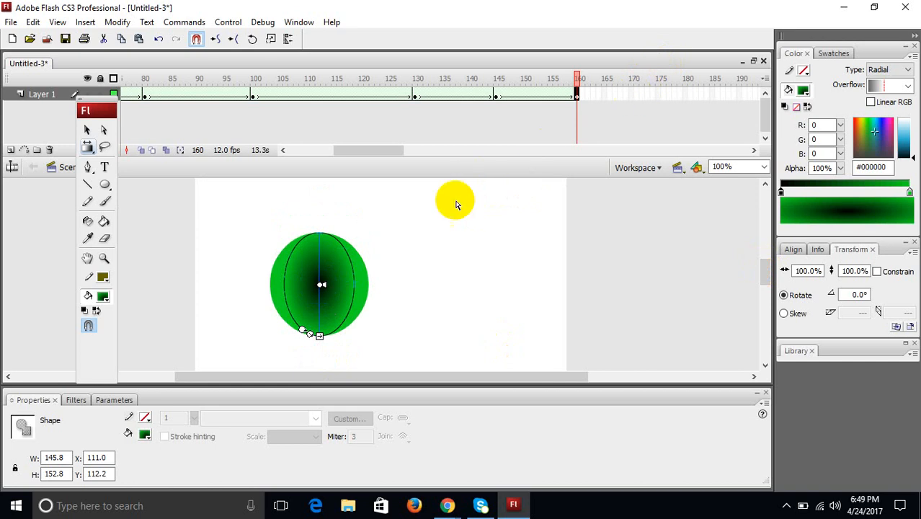
- Insert a keyframe at frame 175 and move the gradient's black centre there close to the oval's left edge
{"action": "left_click", "coordinate": [660, 96]}
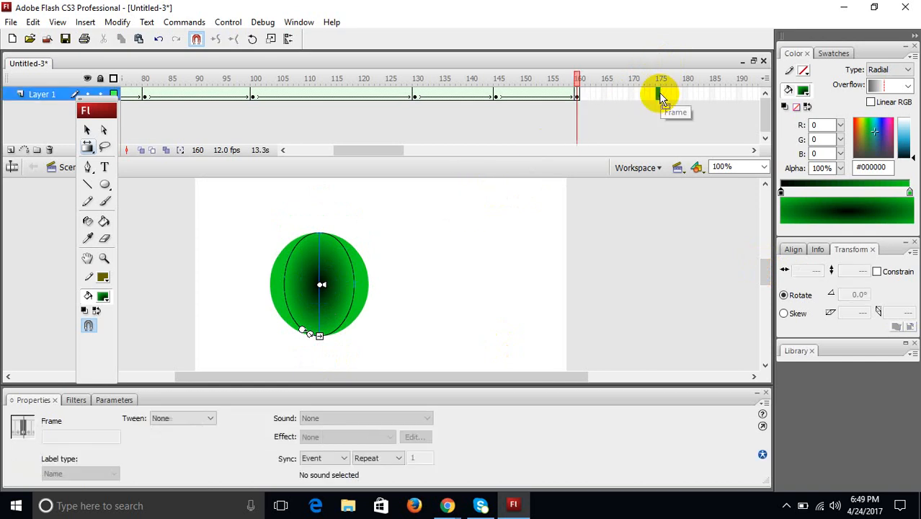
{"action": "key", "text": "F6"}
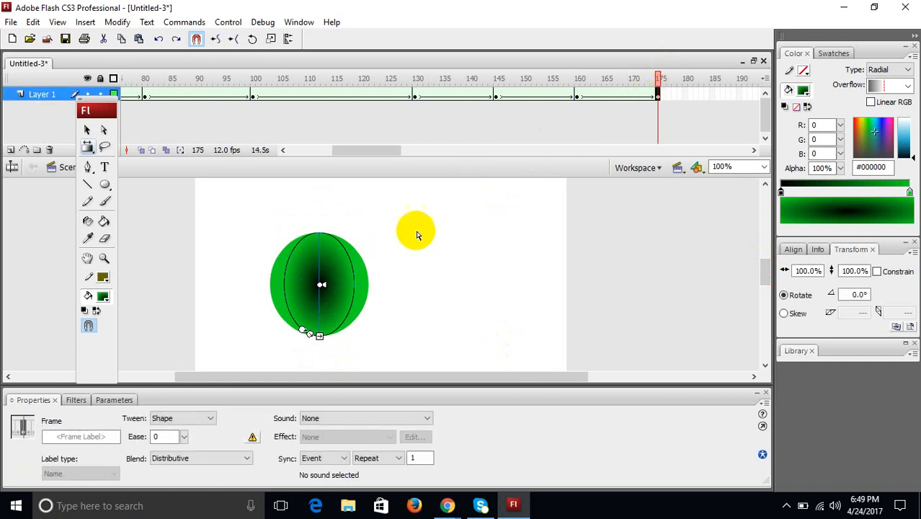
{"action": "left_click_drag", "start_coordinate": [321, 285], "coordinate": [286, 283]}
{"action": "left_click", "coordinate": [447, 230]}
{"action": "left_click", "coordinate": [324, 291]}
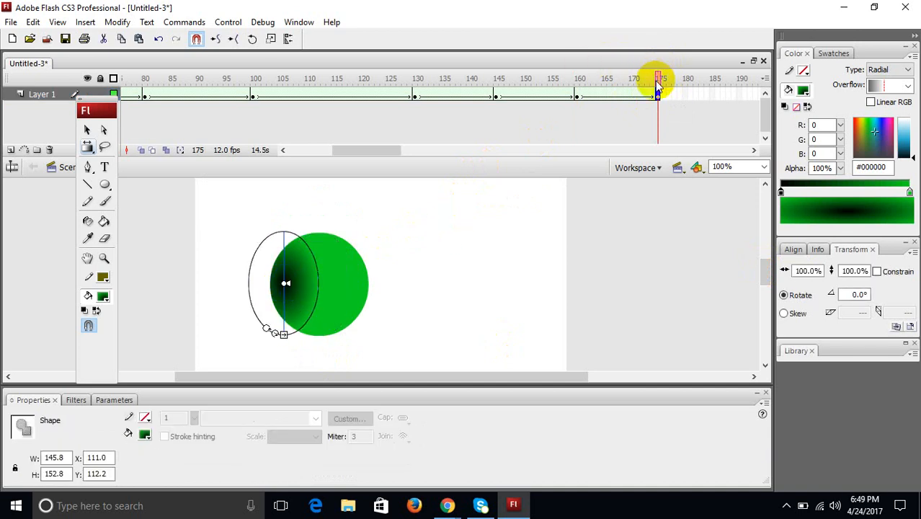
{"action": "left_click_drag", "start_coordinate": [657, 86], "coordinate": [662, 57]}
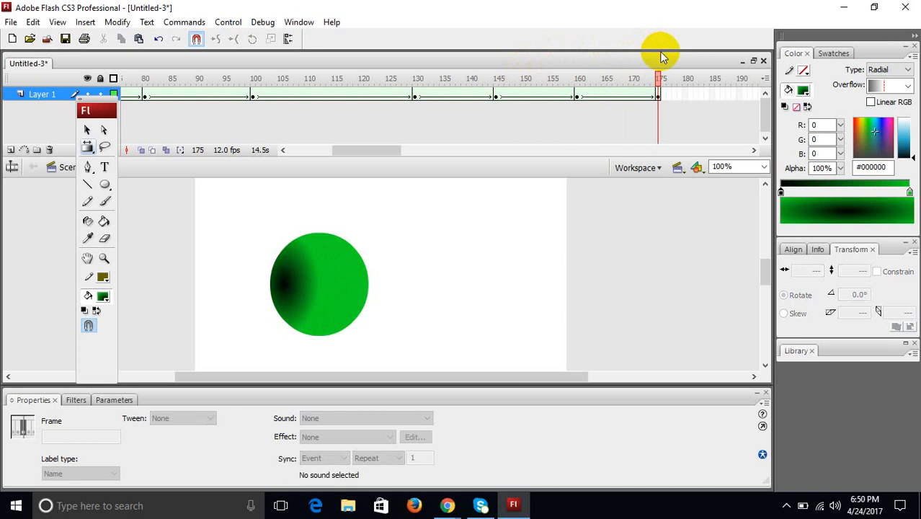
- Insert a keyframe at frame 195 and move the gradient's black centre there across to the oval's right edge
{"action": "left_click", "coordinate": [754, 150]}
{"action": "left_click_drag", "start_coordinate": [754, 151], "coordinate": [755, 151]}
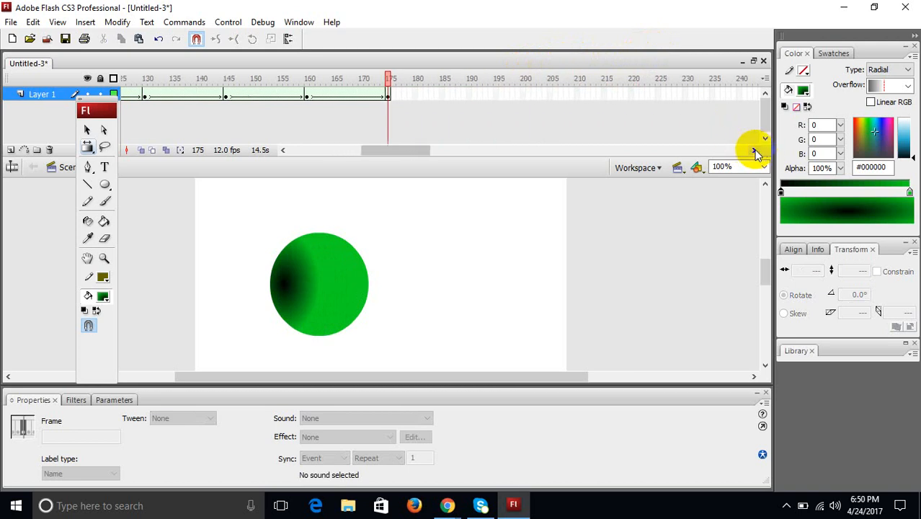
{"action": "left_click", "coordinate": [496, 94]}
{"action": "key", "text": "F6"}
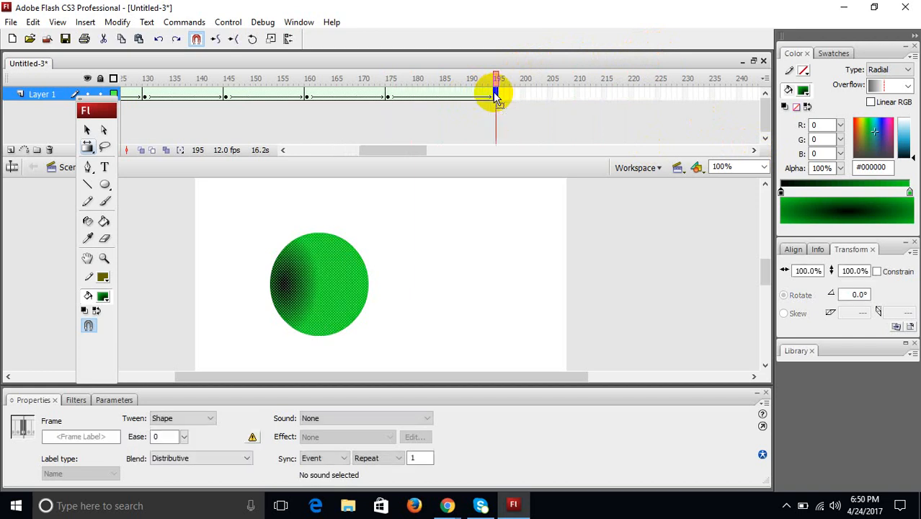
{"action": "left_click", "coordinate": [298, 285]}
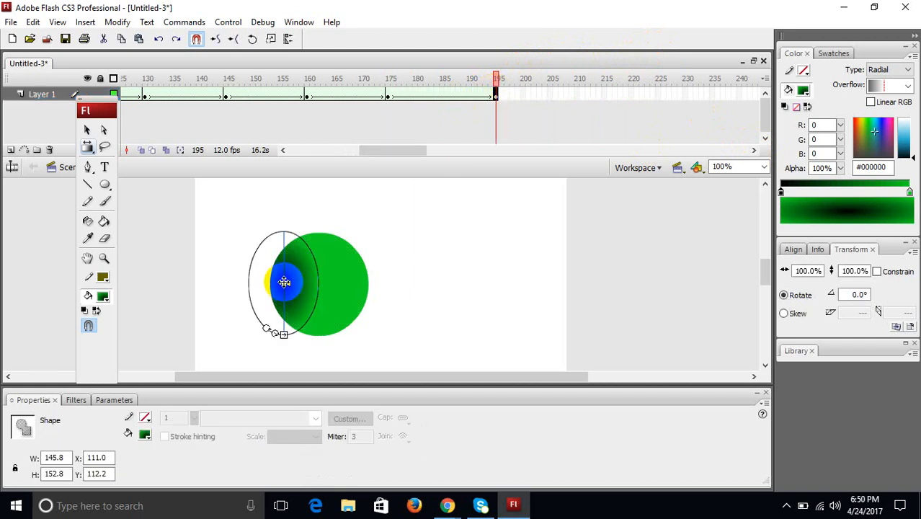
{"action": "left_click_drag", "start_coordinate": [284, 282], "coordinate": [358, 281]}
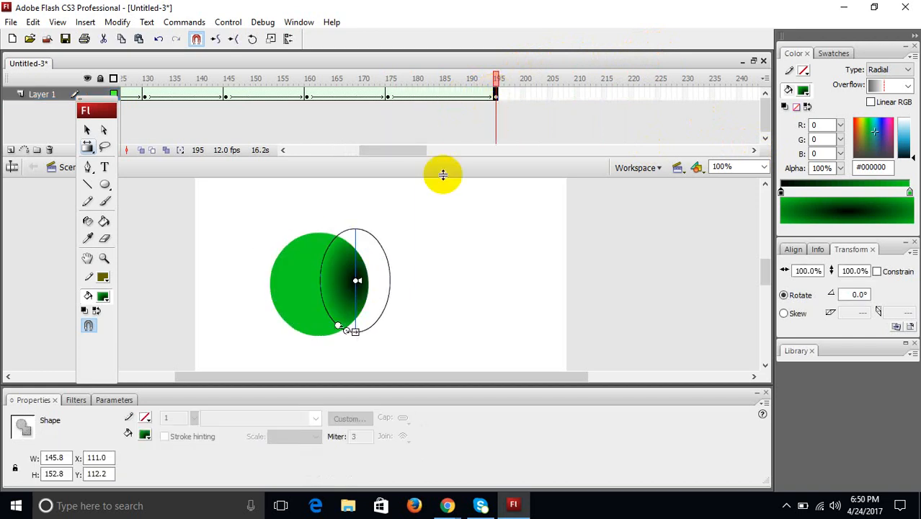
- Scrub back from frame 195 to frame 143 and test the movie to preview the colour change and moving gradient
{"action": "left_click_drag", "start_coordinate": [496, 81], "coordinate": [214, 85]}
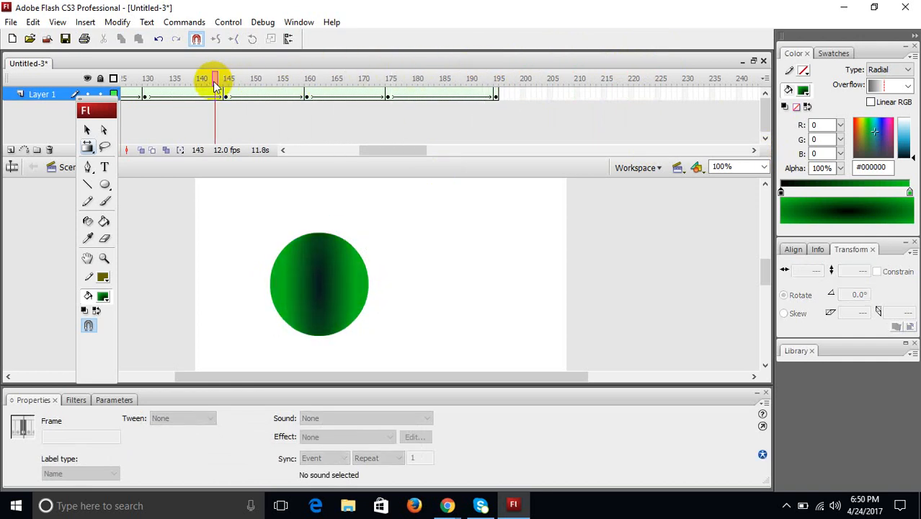
{"action": "key", "text": "ctrl+Return"}
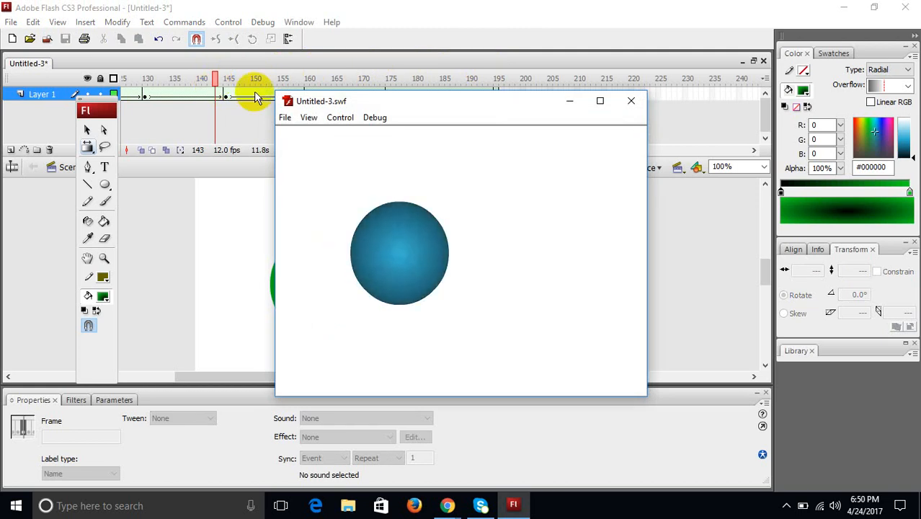
{"action": "left_click", "coordinate": [632, 105]}
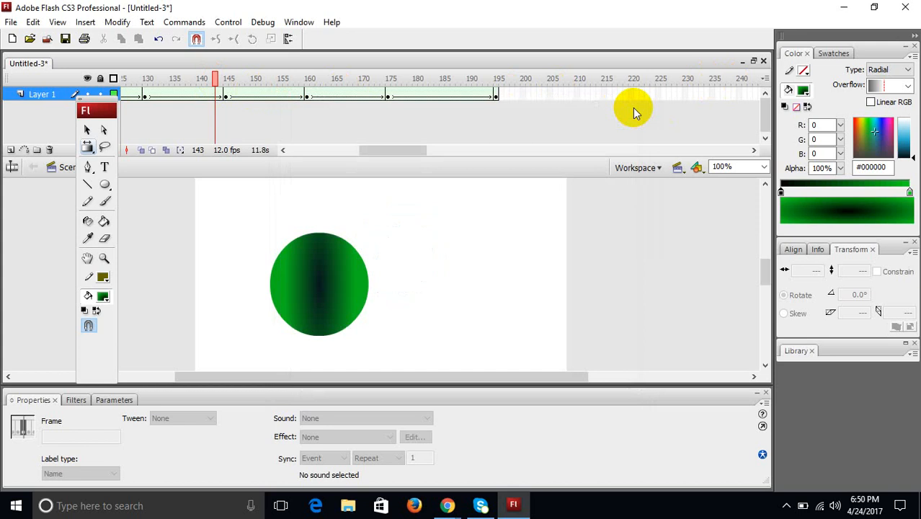
- Replace the new keyframe at frame 220 with a blank one and draw a rectangle about 165 by 156 px there with the black-to-green radial fill
{"action": "left_click", "coordinate": [630, 94]}
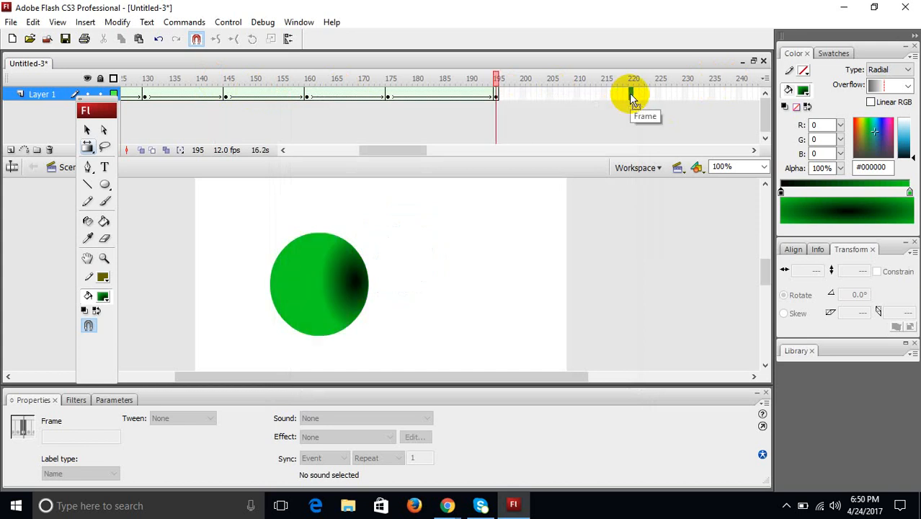
{"action": "left_click", "coordinate": [630, 94]}
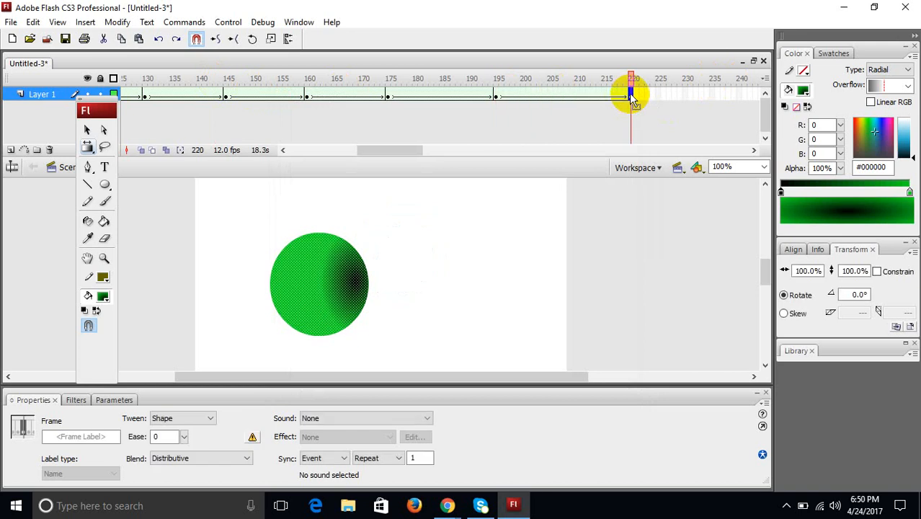
{"action": "left_click", "coordinate": [105, 187]}
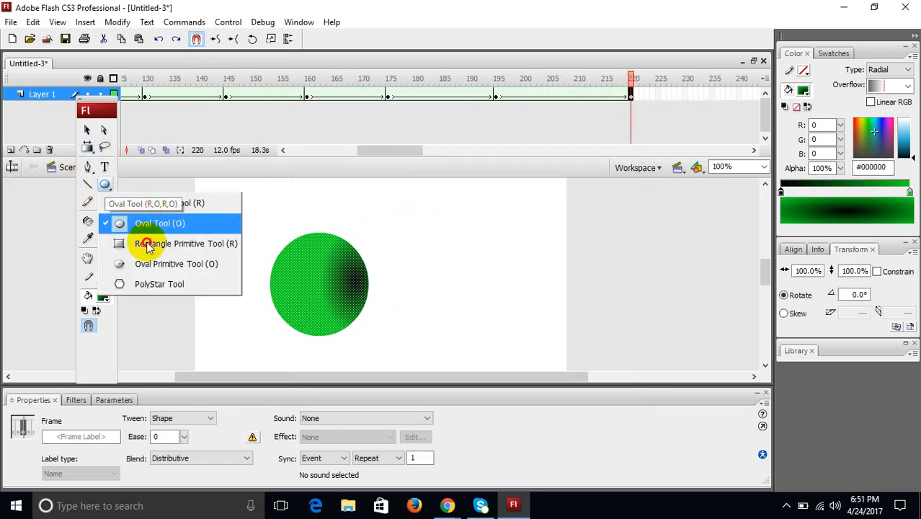
{"action": "left_click", "coordinate": [154, 203]}
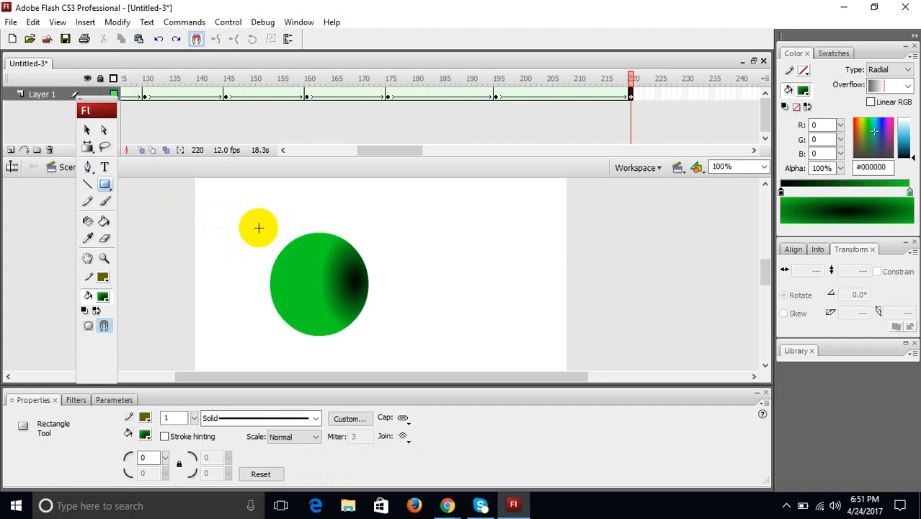
{"action": "key", "text": "ctrl+z"}
{"action": "key", "text": "ctrl+z"}
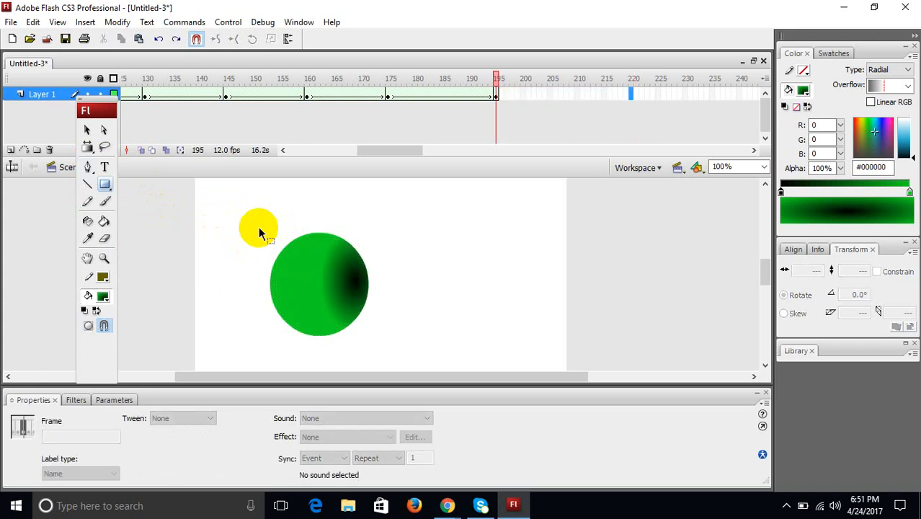
{"action": "left_click", "coordinate": [632, 96]}
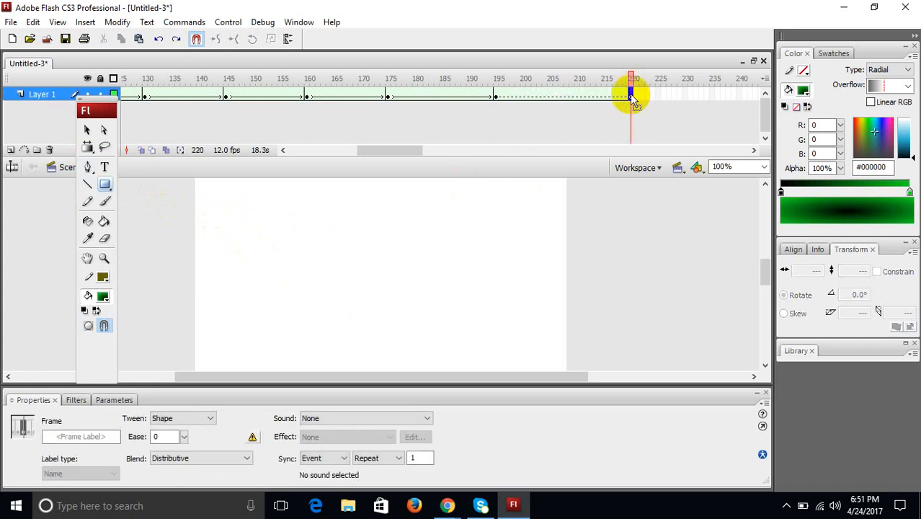
{"action": "mouse_move", "coordinate": [267, 220]}
{"action": "left_mouse_down"}
{"action": "mouse_move", "coordinate": [302, 237]}
{"action": "mouse_move", "coordinate": [386, 313]}
{"action": "mouse_move", "coordinate": [378, 325]}
{"action": "left_mouse_up"}
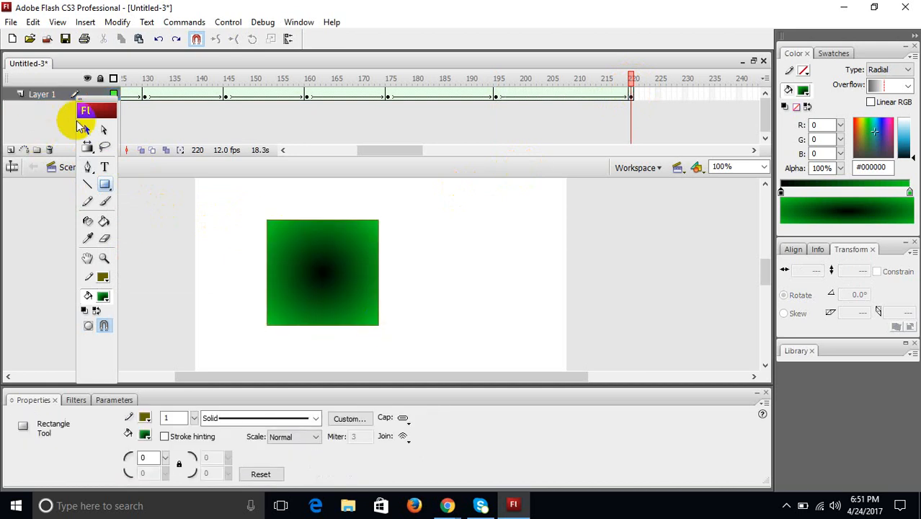
- Turn on onion skin outlines and move the rectangle's fill right, off its outline, to about X 342, Y 89
{"action": "left_click", "coordinate": [87, 130]}
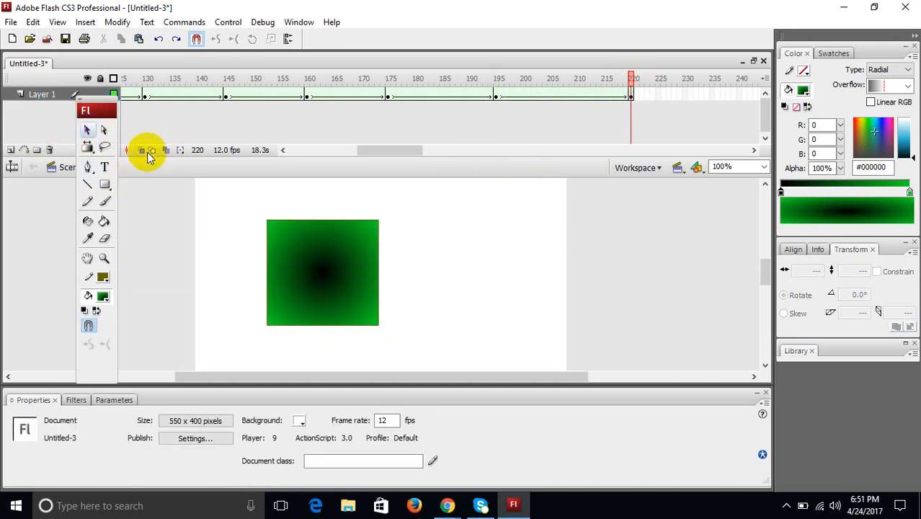
{"action": "left_click", "coordinate": [153, 152]}
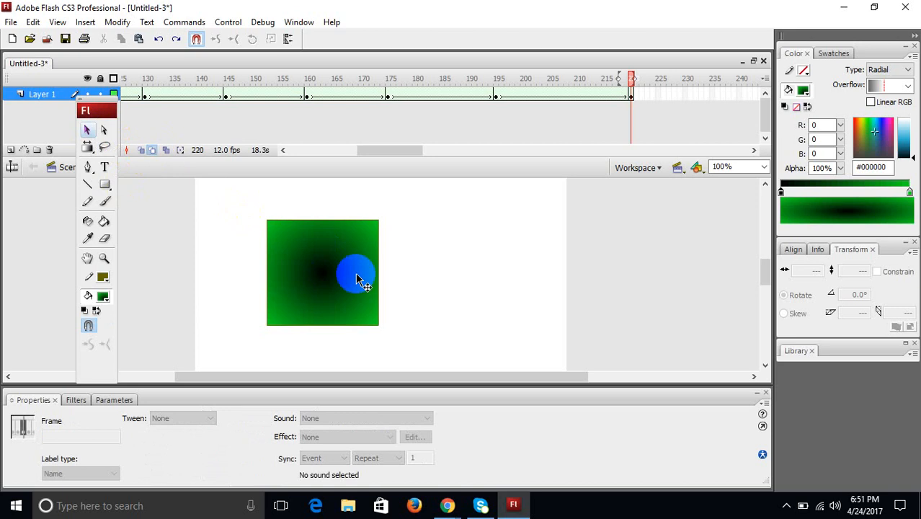
{"action": "left_click_drag", "start_coordinate": [357, 279], "coordinate": [518, 266]}
{"action": "left_click", "coordinate": [525, 278]}
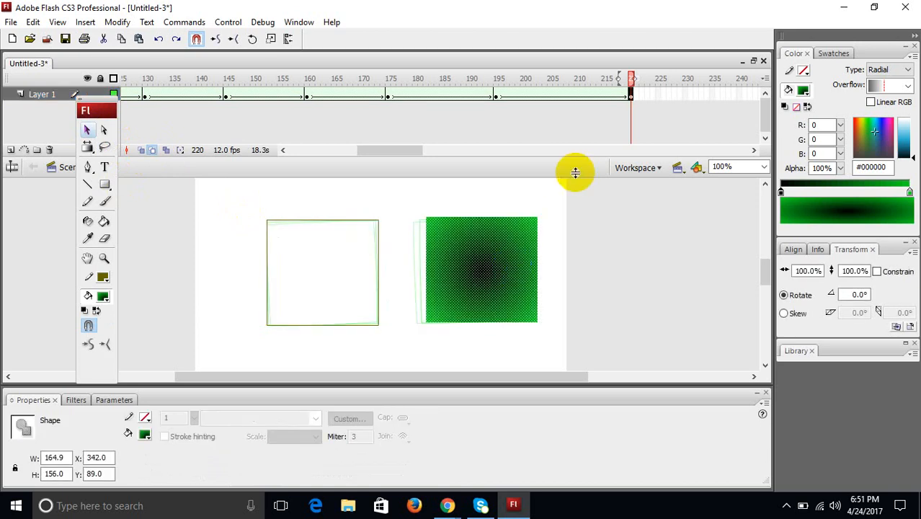
- Delete the rectangle's leftover outline at frame 220, keeping the gradient-filled square
{"action": "left_click", "coordinate": [370, 227]}
{"action": "double_click", "coordinate": [371, 222]}
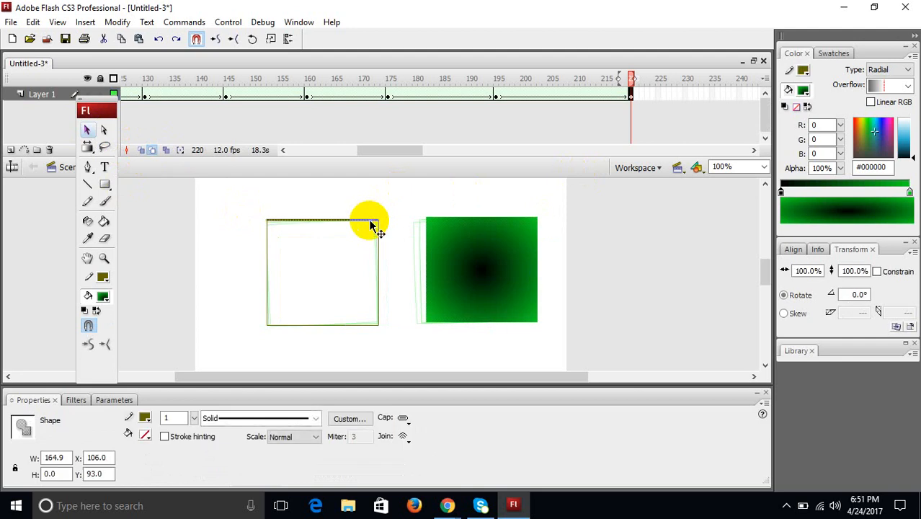
{"action": "key", "text": "Delete"}
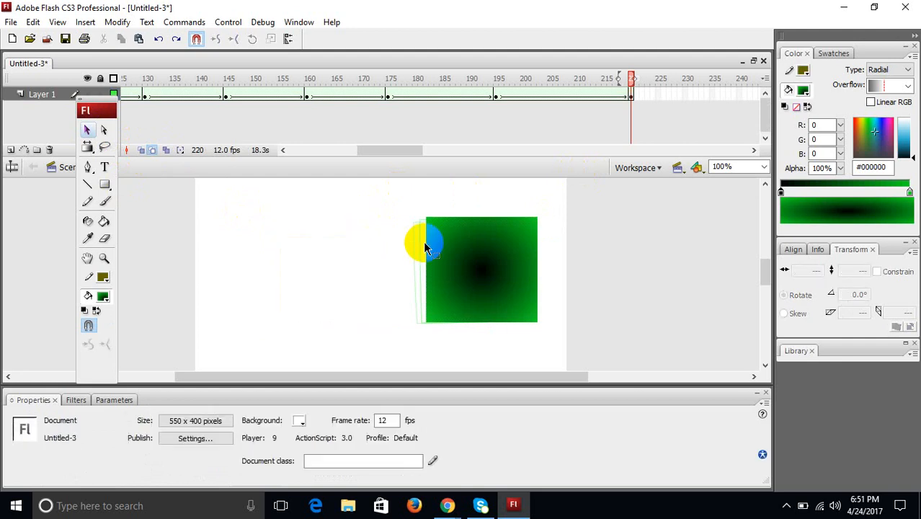
- Extend the onion skin back to frame 195, move the square over the oval to about X 104, Y 110, and turn onion skin outlines off
{"action": "left_click", "coordinate": [463, 268]}
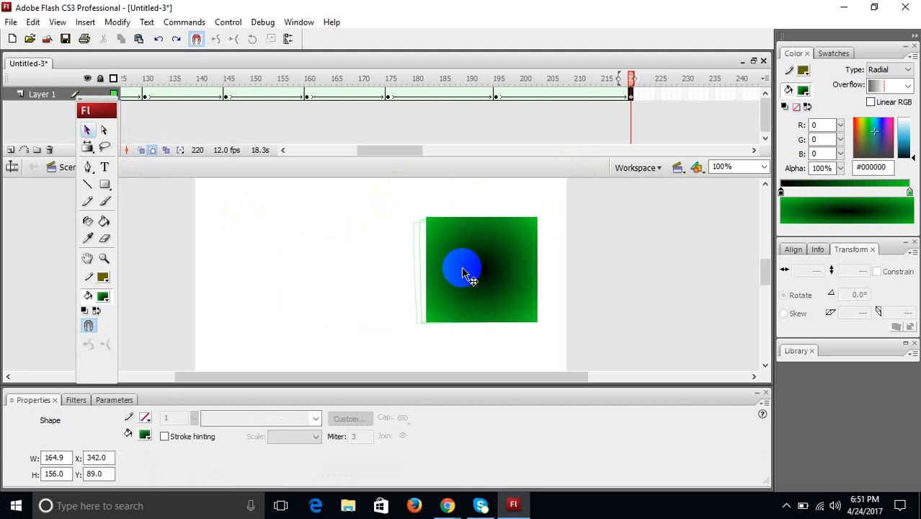
{"action": "left_click", "coordinate": [617, 79]}
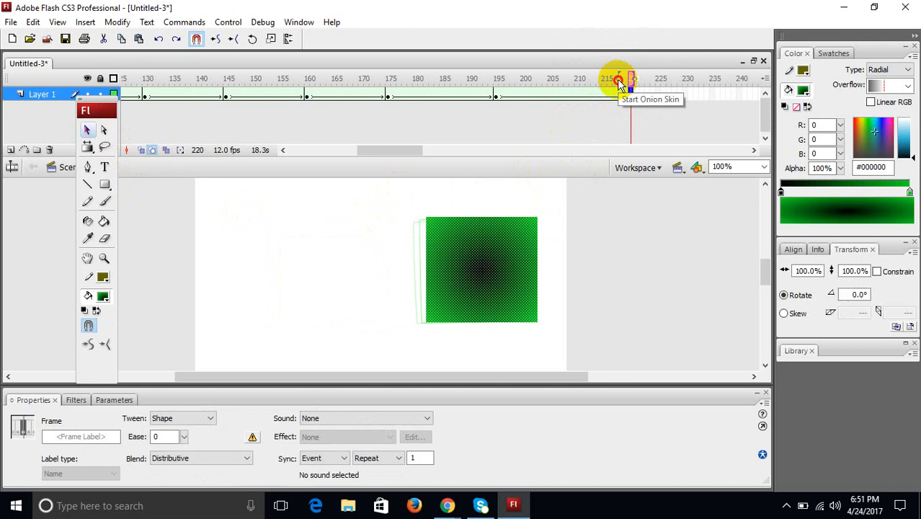
{"action": "left_click_drag", "start_coordinate": [617, 79], "coordinate": [494, 94]}
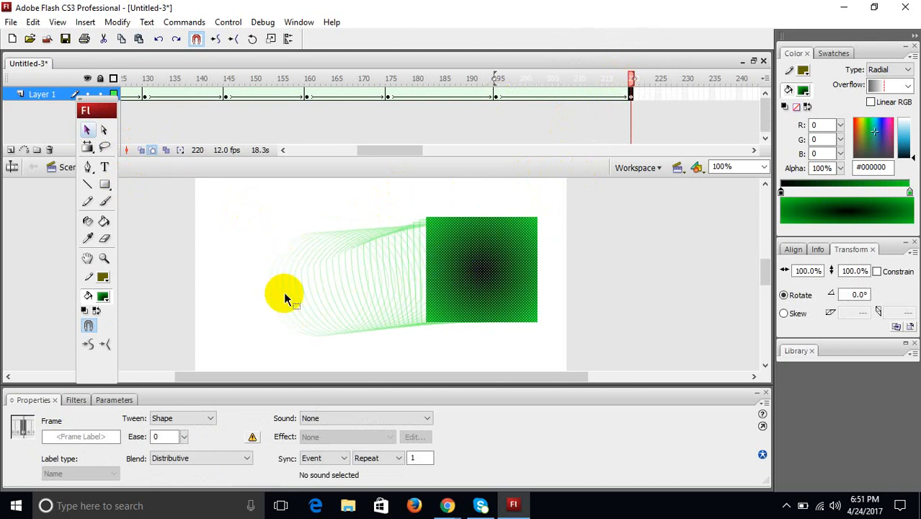
{"action": "left_click", "coordinate": [507, 295]}
{"action": "left_click_drag", "start_coordinate": [508, 295], "coordinate": [352, 307]}
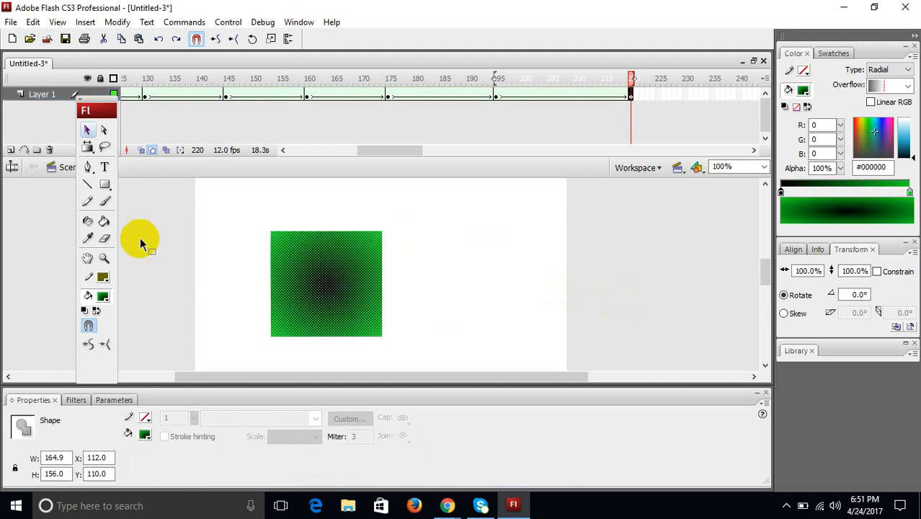
{"action": "left_click", "coordinate": [343, 300]}
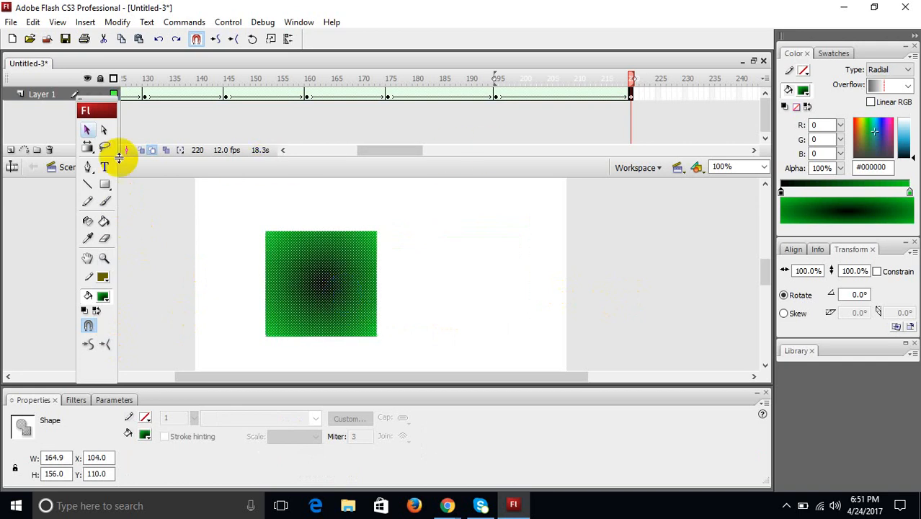
{"action": "left_click", "coordinate": [153, 149]}
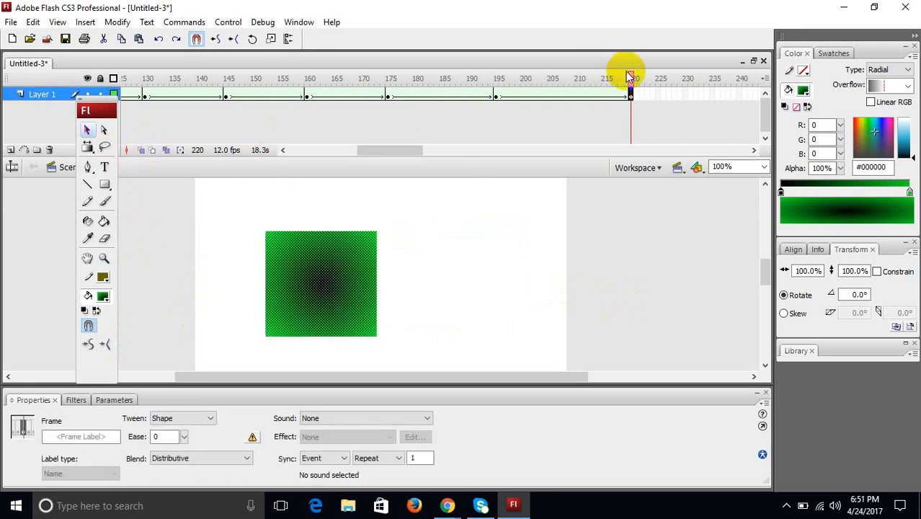
- Scrub back from frame 220 to frame 182 and test the movie to preview the oval morphing into the rectangle
{"action": "left_click_drag", "start_coordinate": [633, 77], "coordinate": [427, 81]}
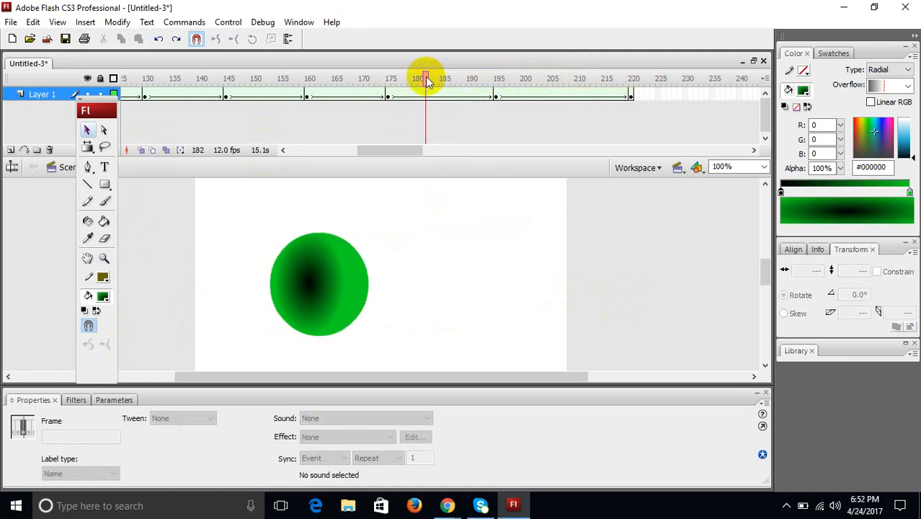
{"action": "key", "text": "ctrl+Return"}
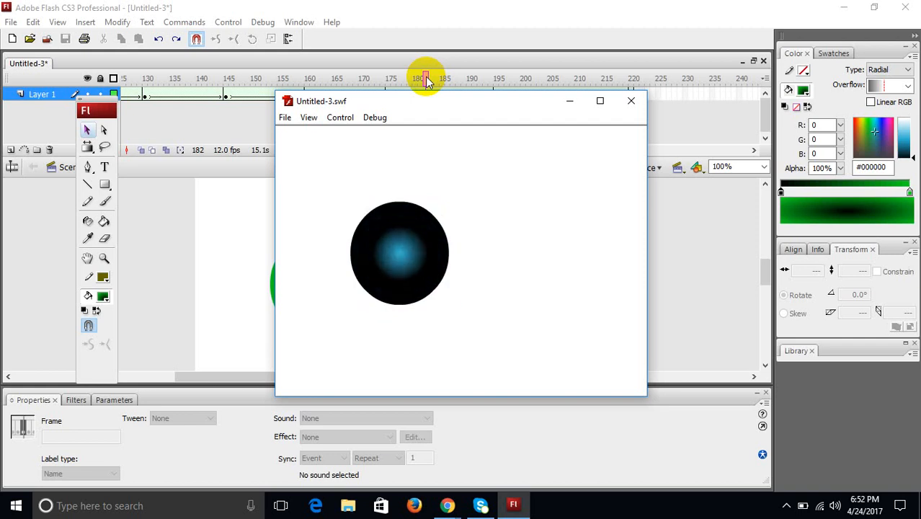
{"action": "left_click", "coordinate": [631, 100]}
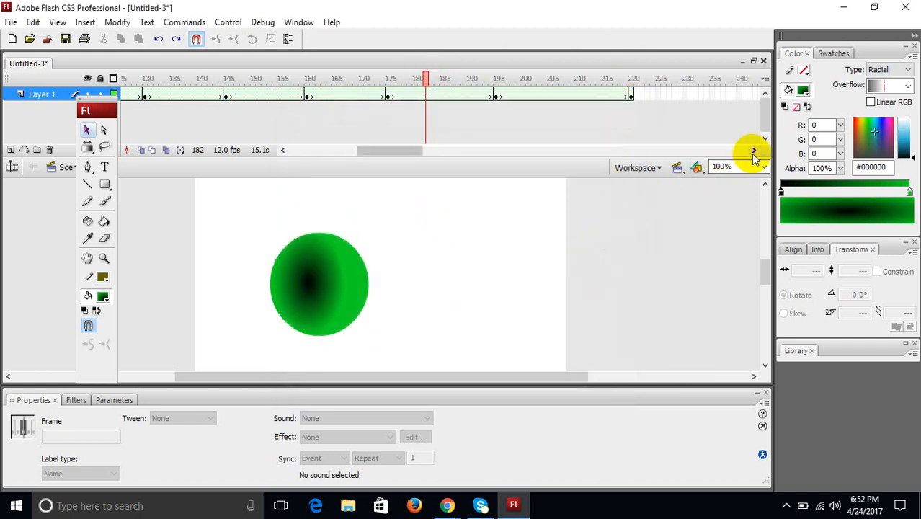
- Insert a keyframe at frame 235 and change the rectangle's fill there from radial to linear
{"action": "left_click_drag", "start_coordinate": [754, 150], "coordinate": [754, 150]}
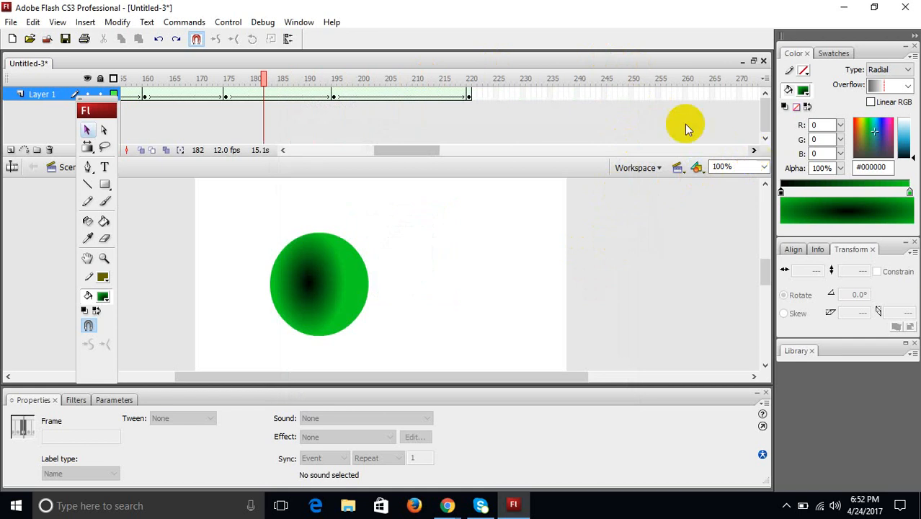
{"action": "left_click", "coordinate": [551, 94]}
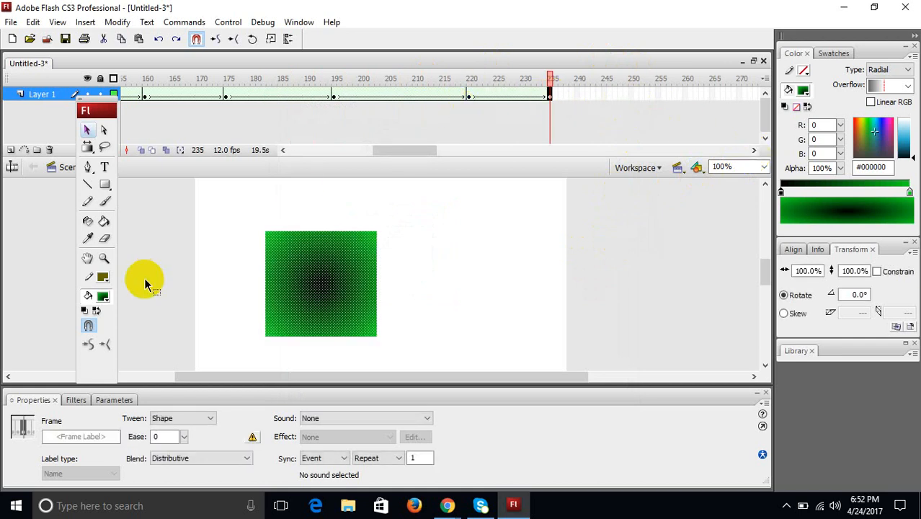
{"action": "left_click", "coordinate": [875, 71]}
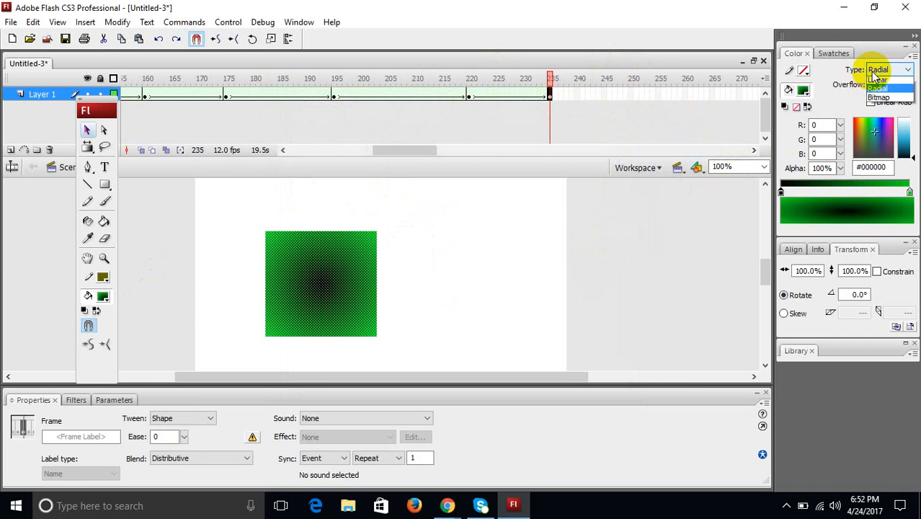
{"action": "left_click", "coordinate": [881, 90]}
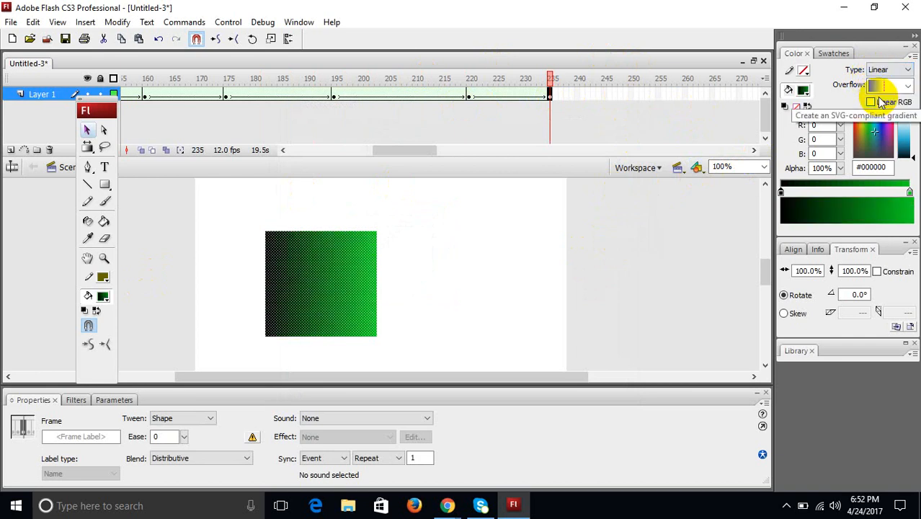
{"action": "mouse_move", "coordinate": [551, 78]}
{"action": "left_mouse_down"}
{"action": "mouse_move", "coordinate": [416, 94]}
{"action": "mouse_move", "coordinate": [549, 75]}
{"action": "mouse_move", "coordinate": [552, 96]}
{"action": "left_mouse_up"}
{"action": "left_click", "coordinate": [552, 96]}
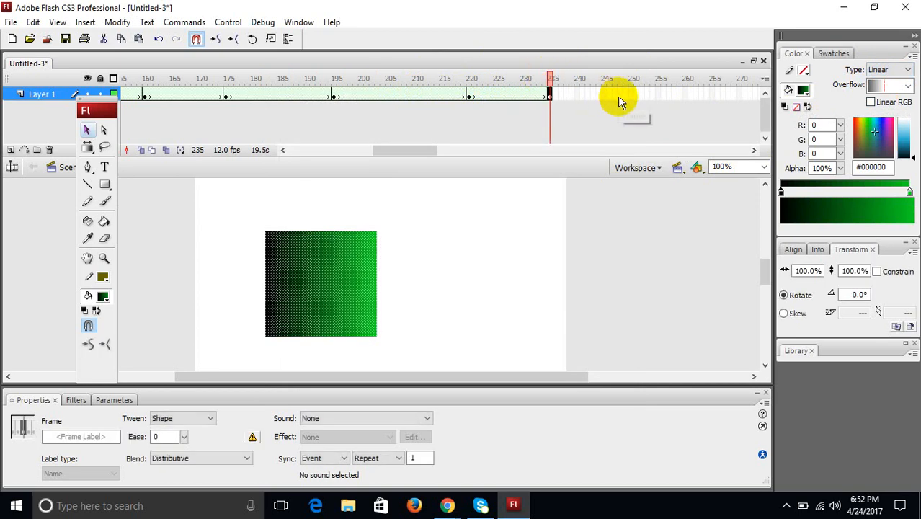
- Insert a keyframe at frame 245 and use Gradient Transform to move the linear gradient's centre to the rectangle's left edge
{"action": "left_click", "coordinate": [86, 149]}
{"action": "left_click", "coordinate": [347, 302]}
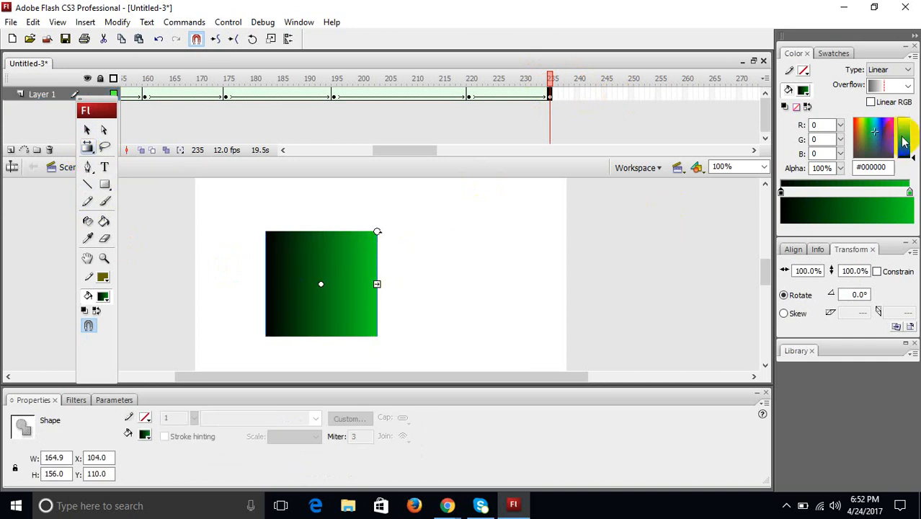
{"action": "left_click", "coordinate": [606, 94]}
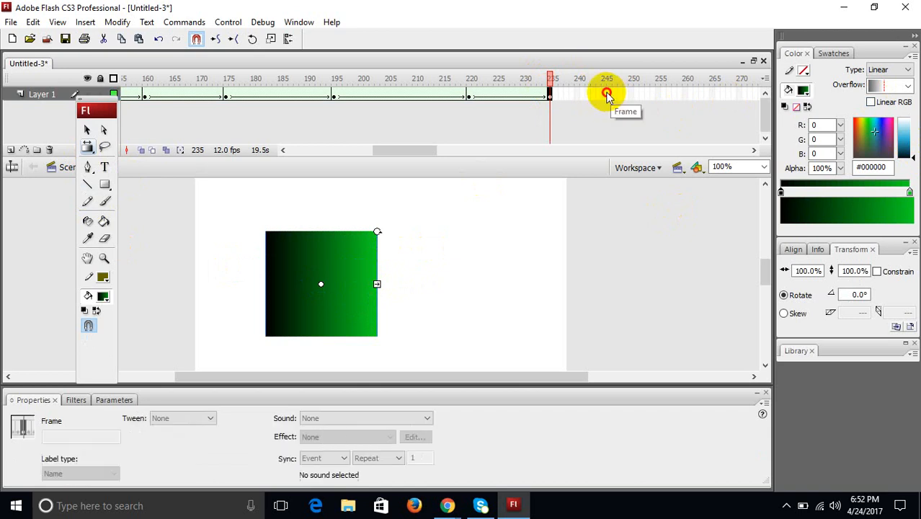
{"action": "key", "text": "F6"}
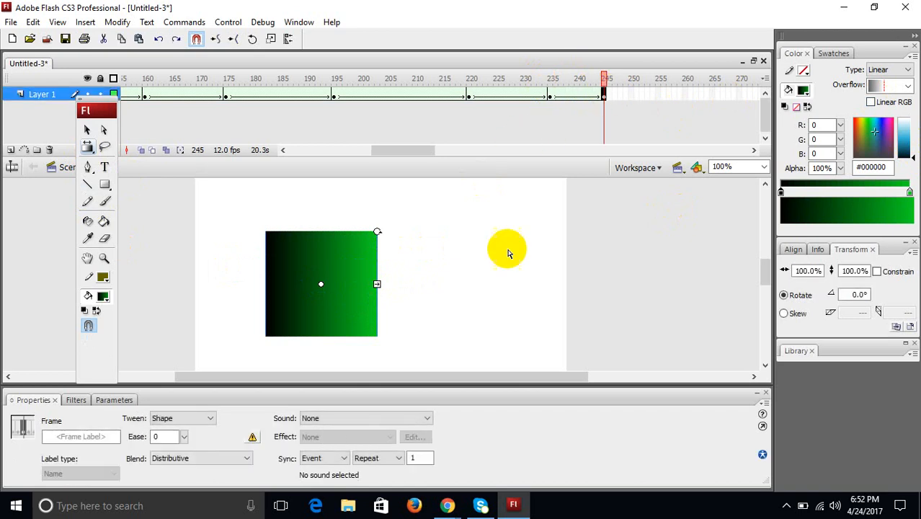
{"action": "left_click", "coordinate": [475, 278]}
{"action": "left_click", "coordinate": [320, 289]}
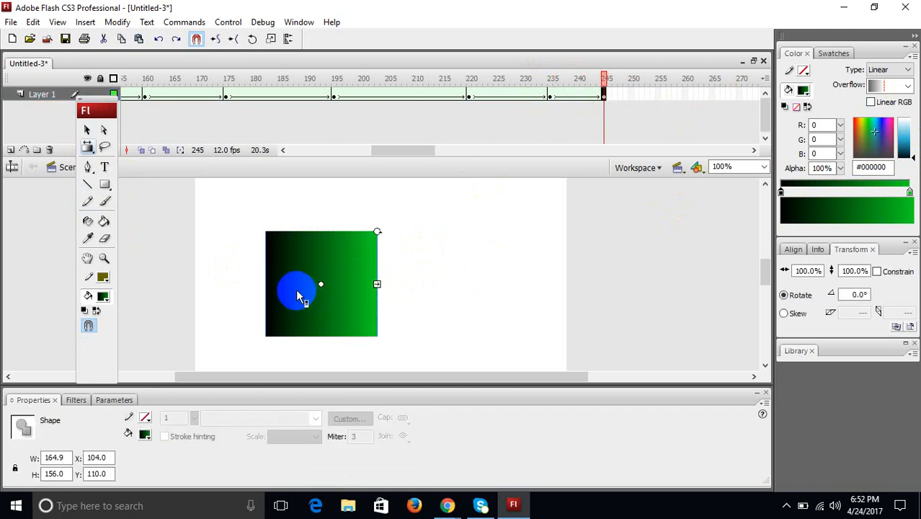
{"action": "left_click_drag", "start_coordinate": [323, 284], "coordinate": [267, 285]}
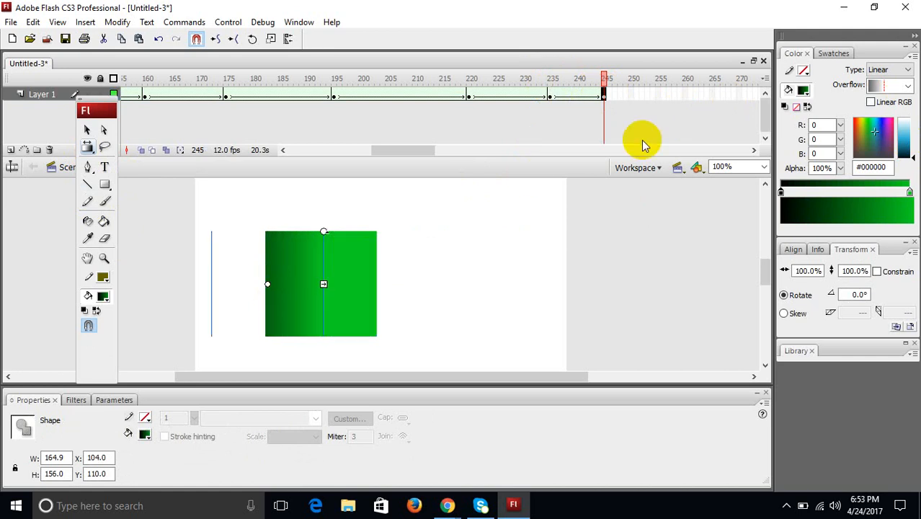
- Insert a keyframe at frame 260 and move the gradient's centre across to the rectangle's right edge
{"action": "left_click", "coordinate": [687, 96]}
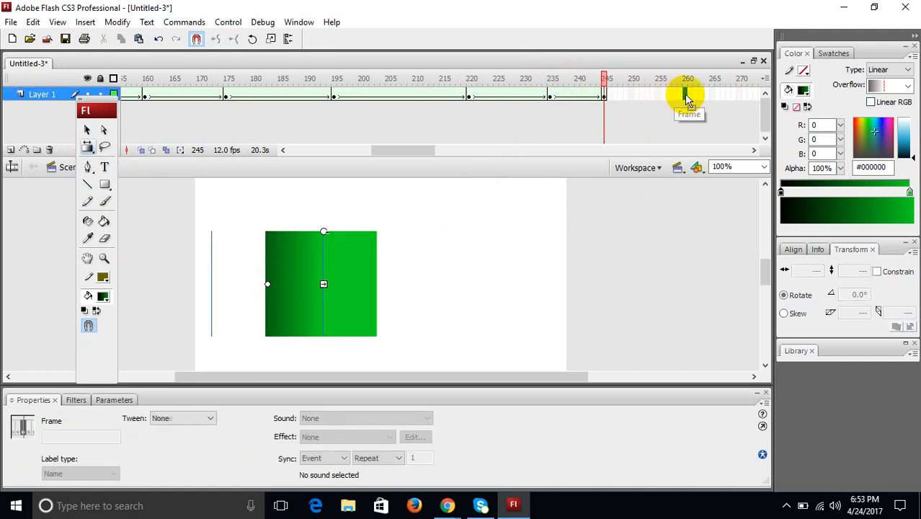
{"action": "key", "text": "F6"}
{"action": "left_click", "coordinate": [533, 253]}
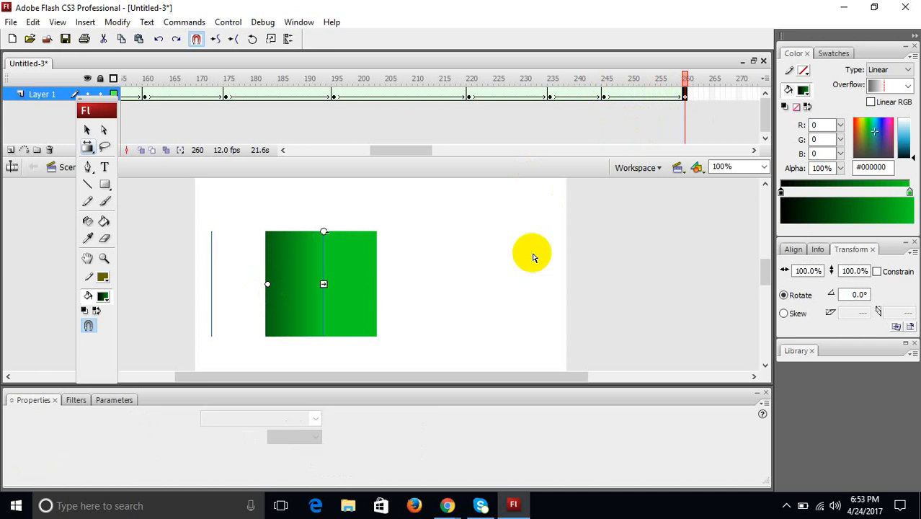
{"action": "left_click", "coordinate": [267, 286]}
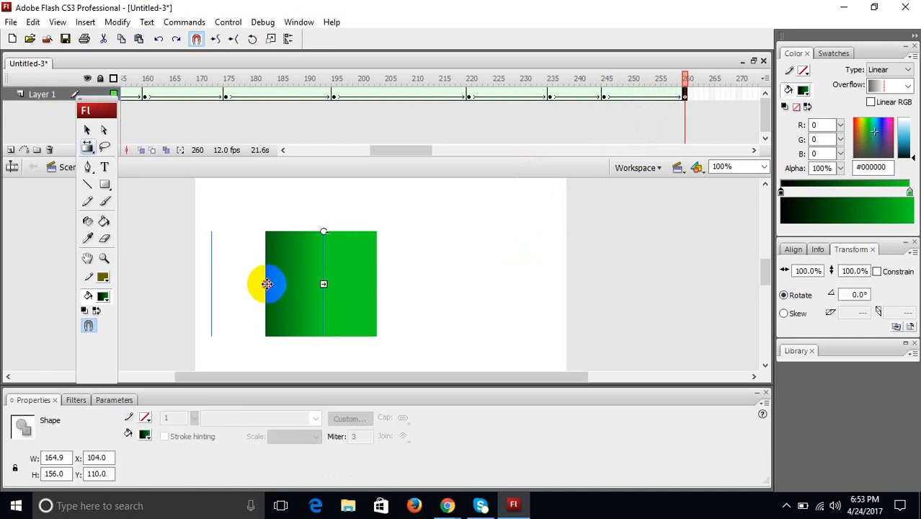
{"action": "left_click_drag", "start_coordinate": [267, 284], "coordinate": [376, 283]}
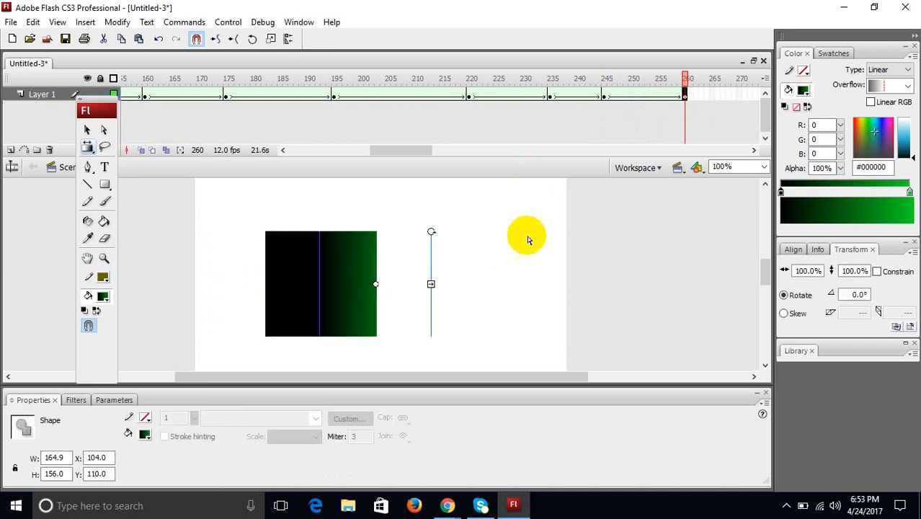
- Insert a keyframe at frame 275, return the gradient's centre to the rectangle's middle and narrow the gradient to a thin band
{"action": "left_click", "coordinate": [755, 153]}
{"action": "left_click", "coordinate": [755, 154]}
{"action": "left_click", "coordinate": [755, 154]}
{"action": "left_click", "coordinate": [755, 154]}
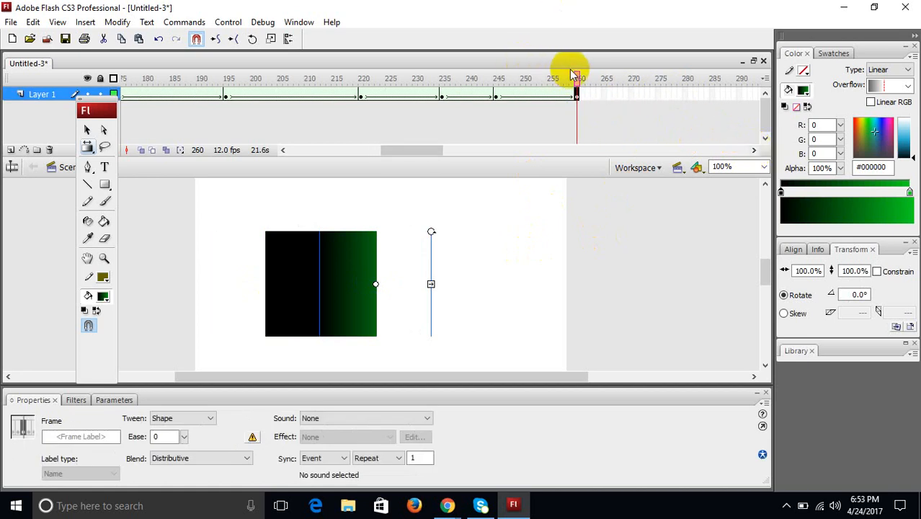
{"action": "mouse_move", "coordinate": [579, 79]}
{"action": "left_mouse_down"}
{"action": "mouse_move", "coordinate": [499, 78]}
{"action": "mouse_move", "coordinate": [580, 76]}
{"action": "left_mouse_up"}
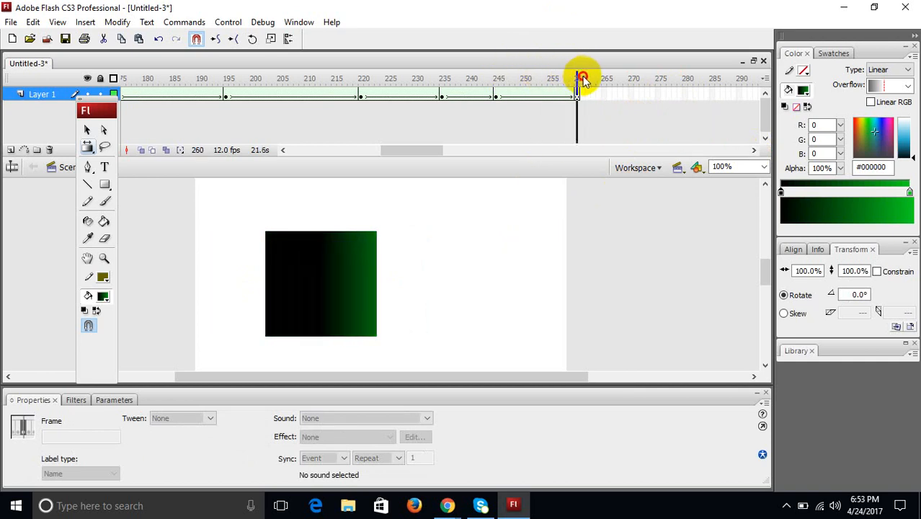
{"action": "left_click", "coordinate": [576, 94]}
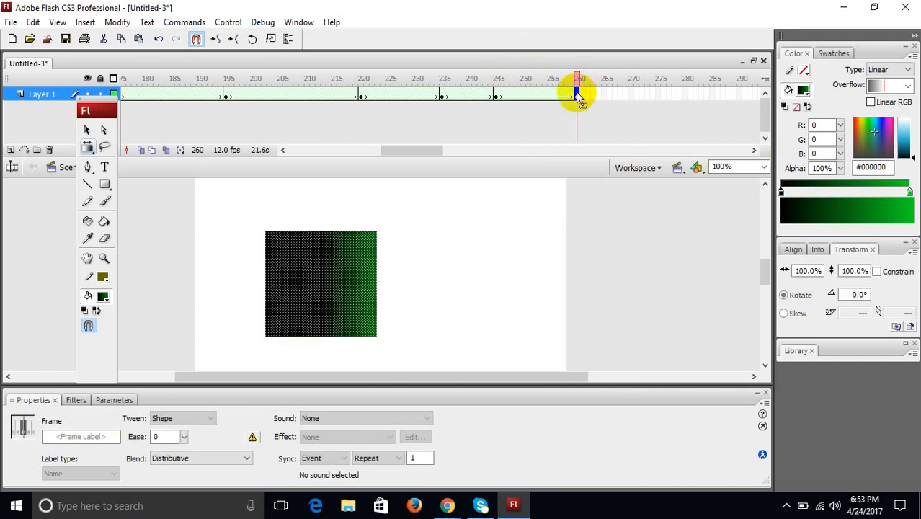
{"action": "left_click", "coordinate": [657, 96]}
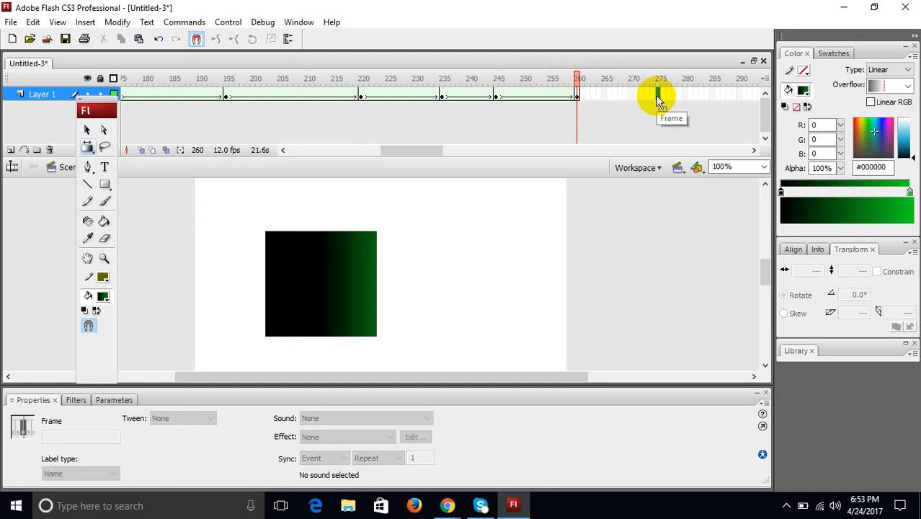
{"action": "key", "text": "F6"}
{"action": "left_click", "coordinate": [350, 257]}
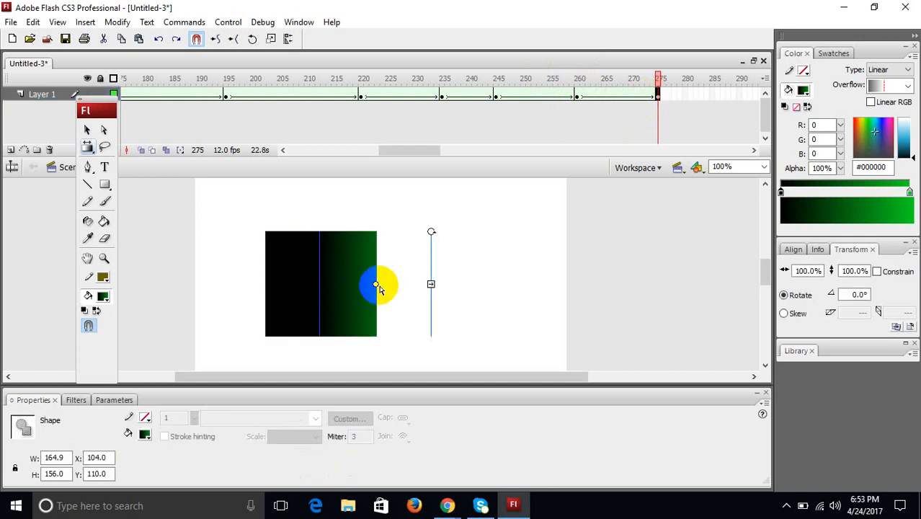
{"action": "left_click_drag", "start_coordinate": [375, 284], "coordinate": [322, 284]}
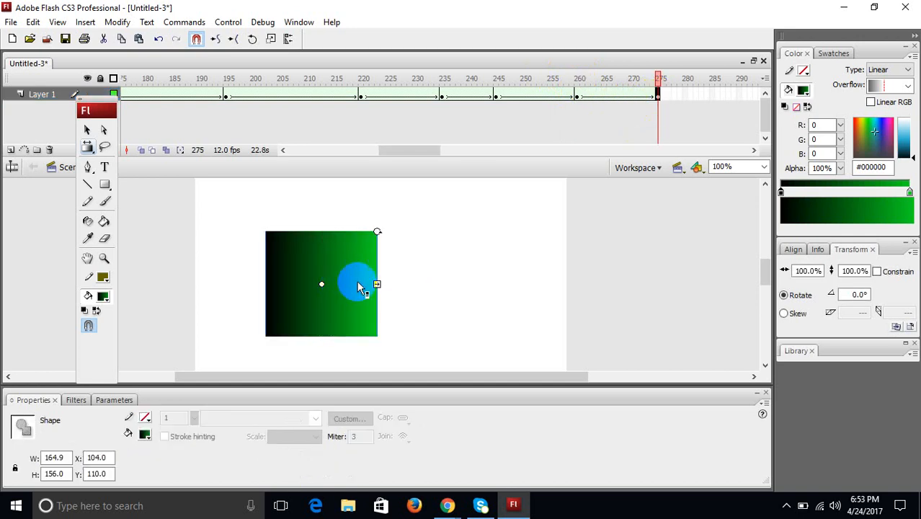
{"action": "left_click_drag", "start_coordinate": [378, 284], "coordinate": [337, 284]}
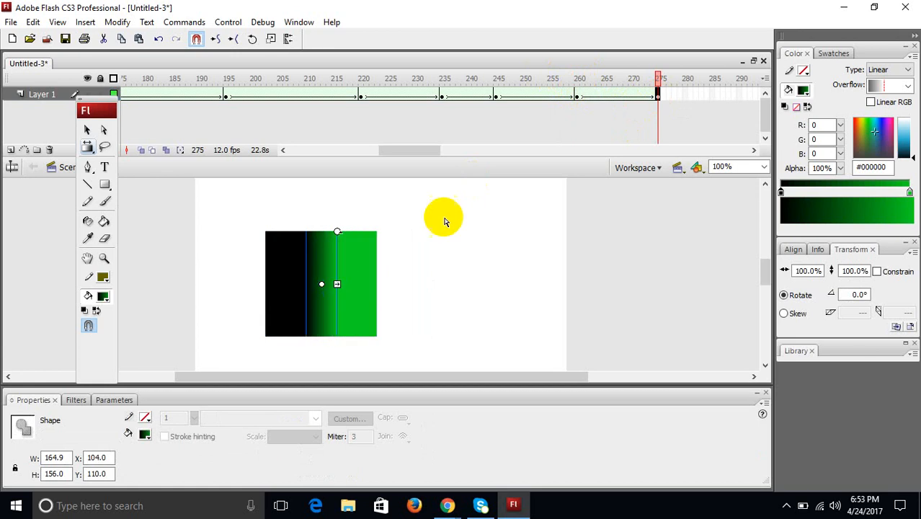
- Insert a keyframe at frame 290 and rotate the rectangle's linear gradient a quarter turn, with black above green
{"action": "left_click", "coordinate": [736, 95]}
{"action": "key", "text": "F6"}
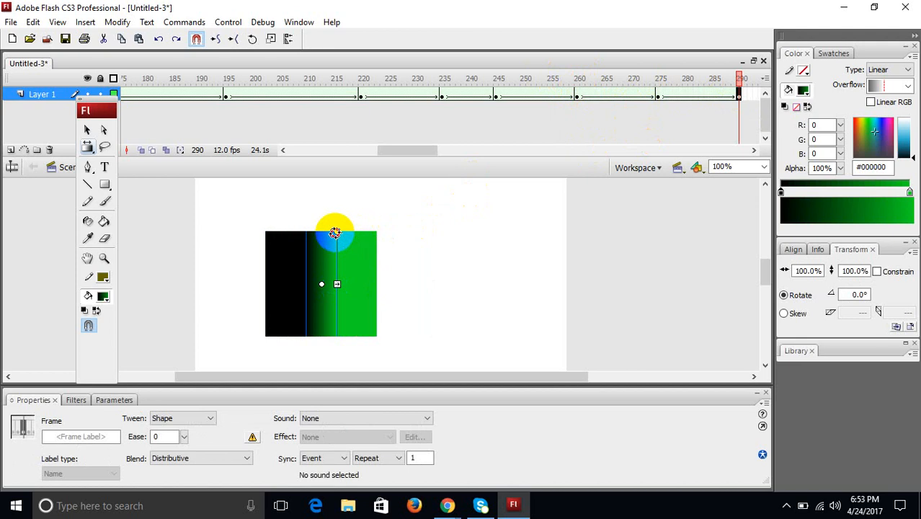
{"action": "left_click_drag", "start_coordinate": [334, 233], "coordinate": [377, 301]}
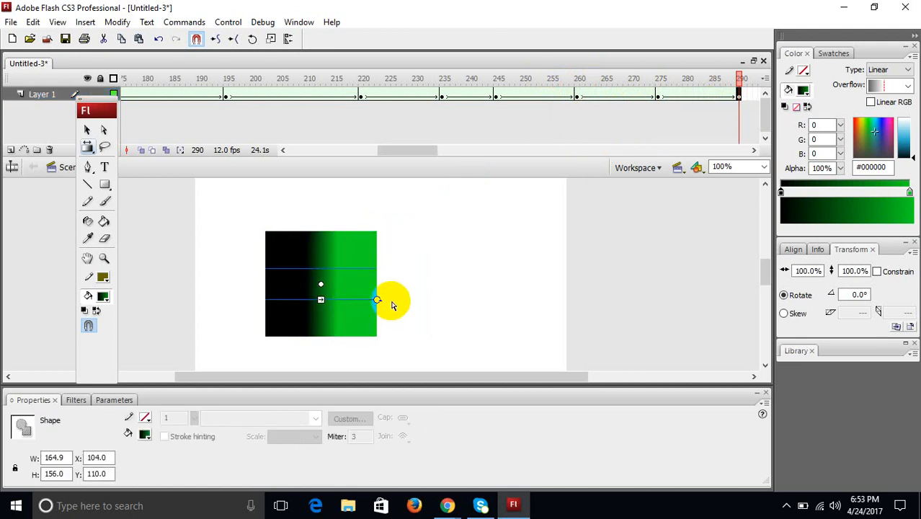
{"action": "key", "text": "ctrl+z"}
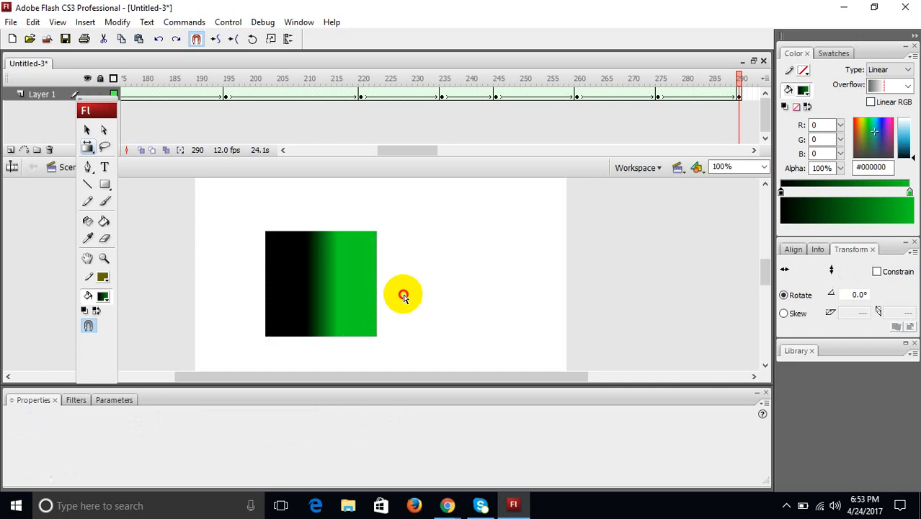
{"action": "left_click", "coordinate": [308, 293]}
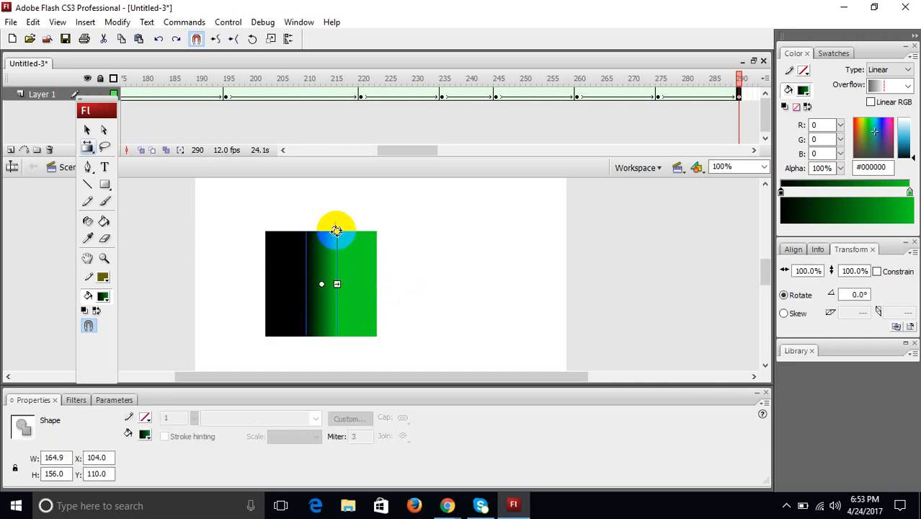
{"action": "left_click_drag", "start_coordinate": [336, 232], "coordinate": [377, 297]}
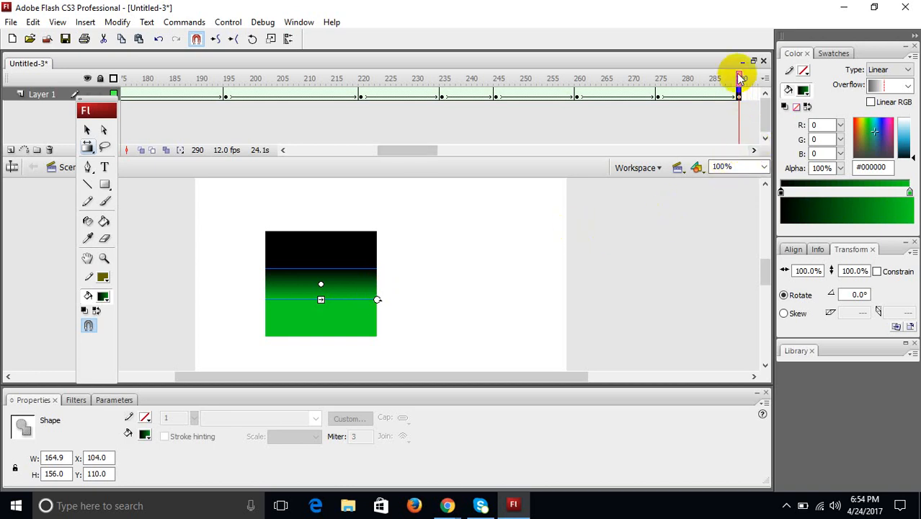
{"action": "left_click_drag", "start_coordinate": [745, 79], "coordinate": [559, 114]}
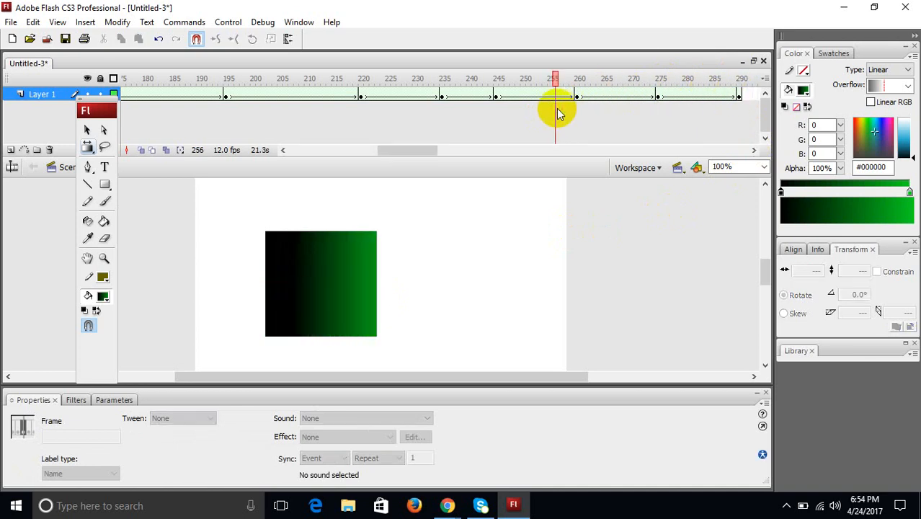
- Create a new blank Flash document
{"action": "left_click", "coordinate": [11, 23]}
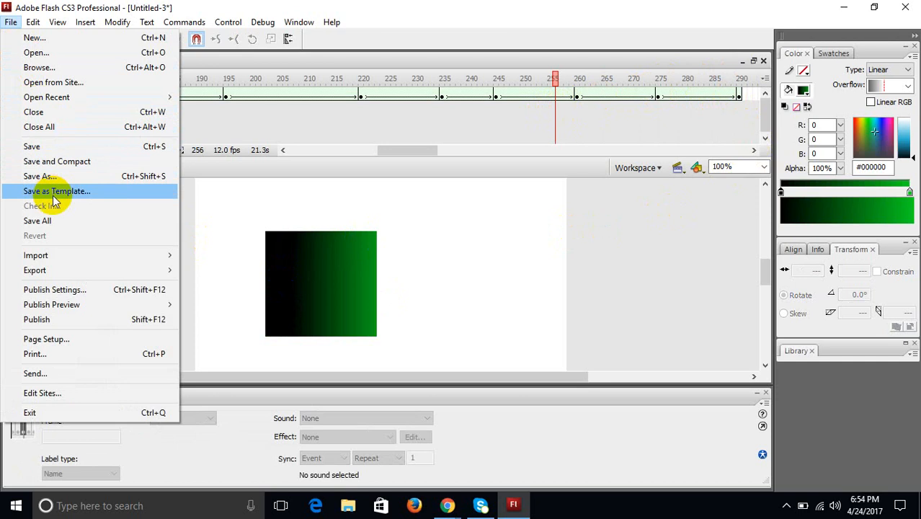
{"action": "left_click", "coordinate": [48, 38]}
{"action": "left_click", "coordinate": [594, 374]}
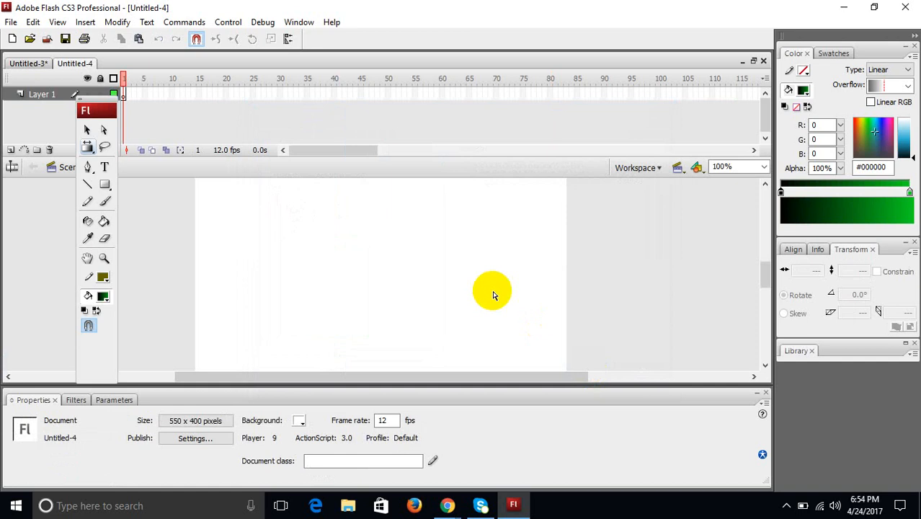
- Draw a rectangle with the black-to-green linear fill that extends past the stage on all sides
{"action": "key", "text": "ctrl+2"}
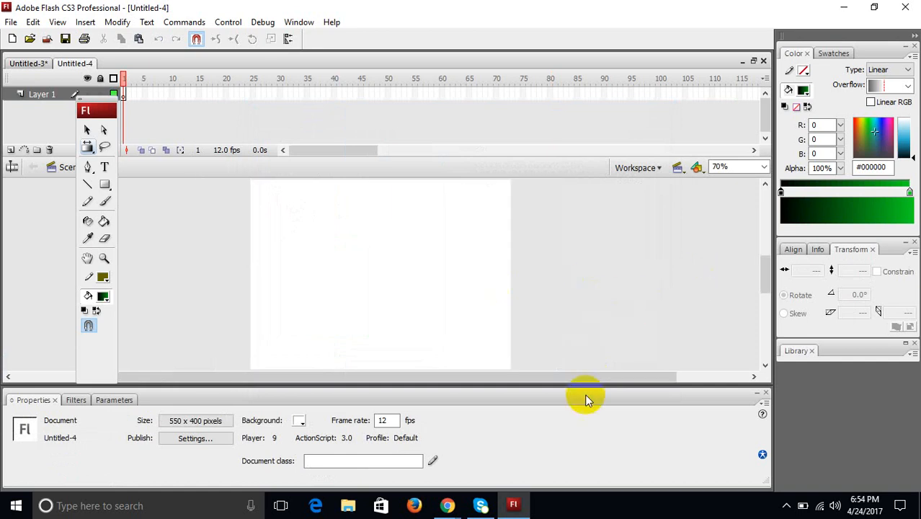
{"action": "left_click", "coordinate": [632, 403]}
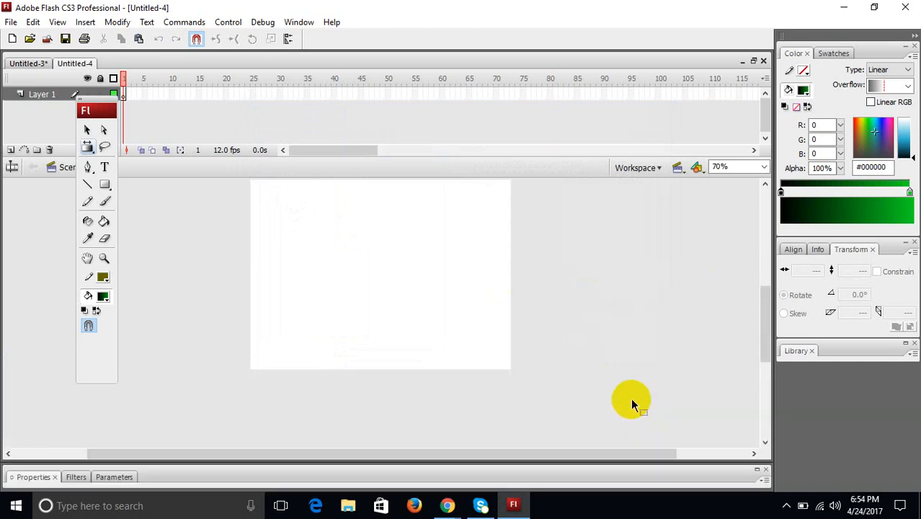
{"action": "left_click_drag", "start_coordinate": [767, 305], "coordinate": [767, 301]}
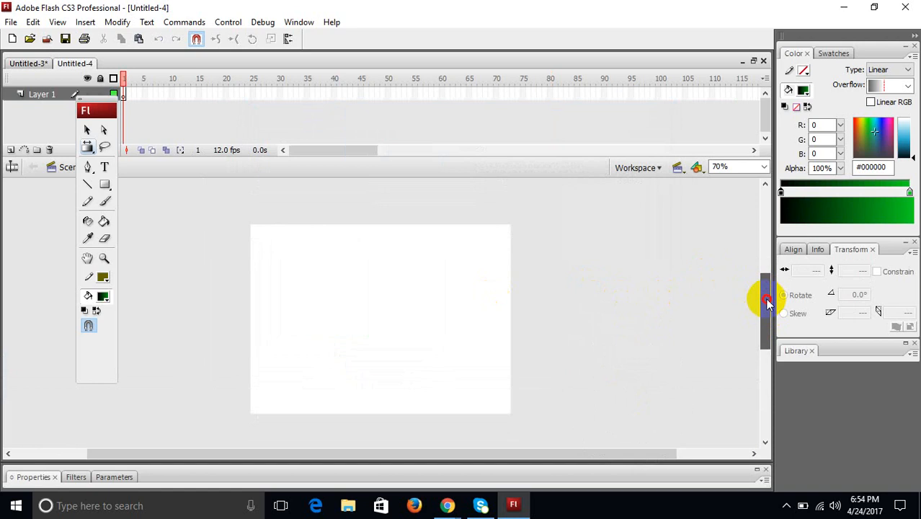
{"action": "left_click", "coordinate": [107, 186]}
{"action": "left_click", "coordinate": [140, 204]}
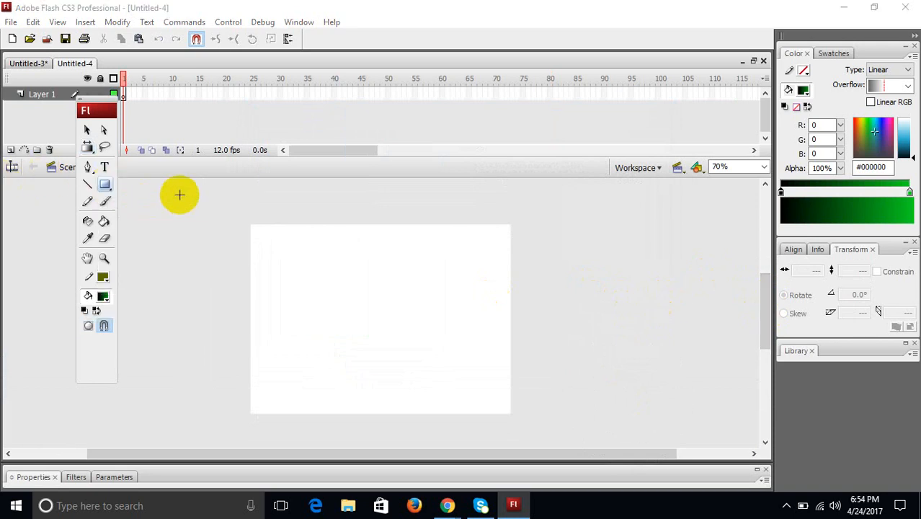
{"action": "left_click_drag", "start_coordinate": [159, 187], "coordinate": [663, 476]}
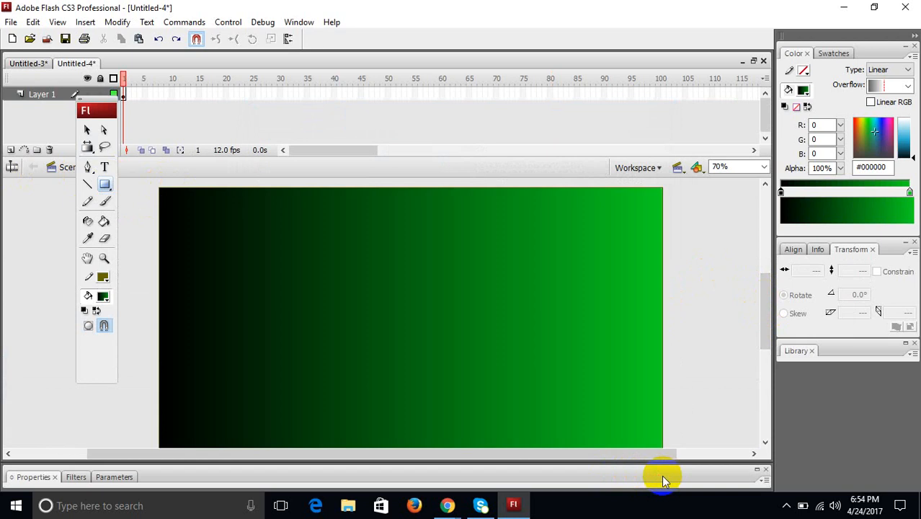
- Test the movie to check that the gradient rectangle covers the whole stage, and close the preview
{"action": "key", "text": "ctrl+Return"}
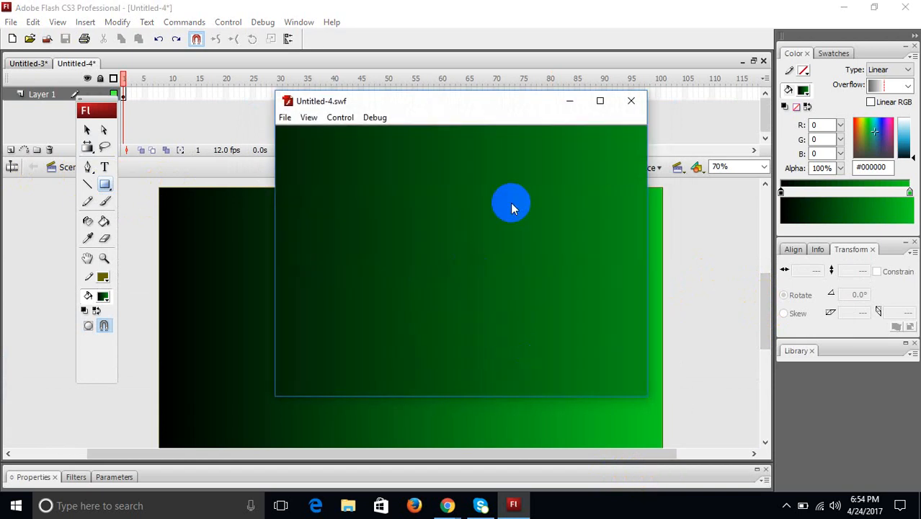
{"action": "left_click_drag", "start_coordinate": [490, 101], "coordinate": [560, 86]}
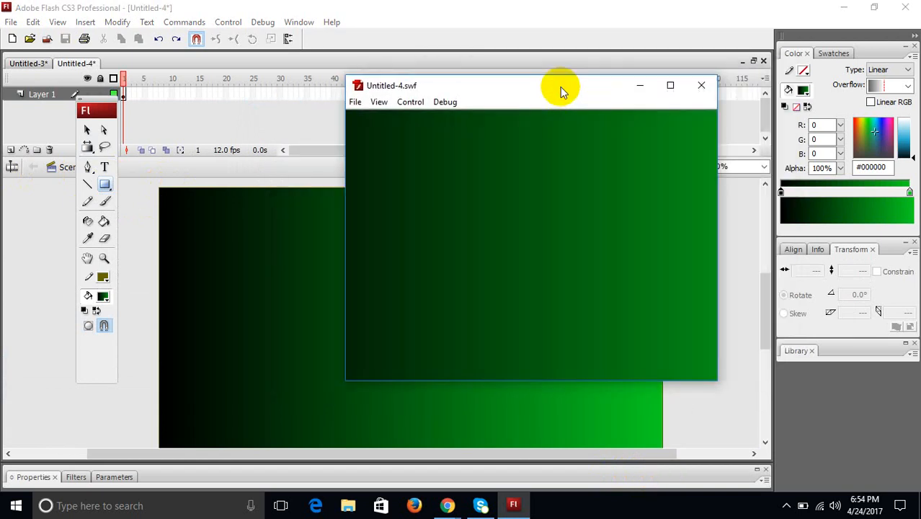
{"action": "left_click", "coordinate": [699, 85]}
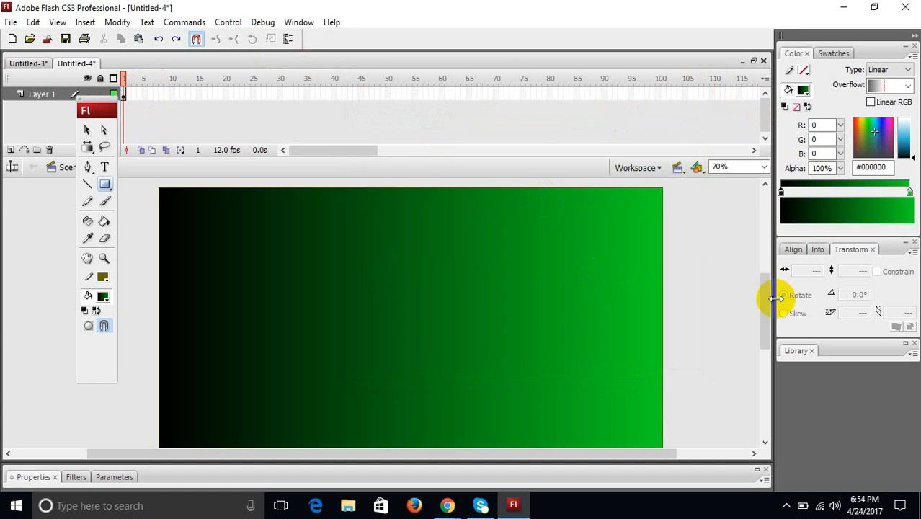
- Insert a keyframe at frame 15 and use Gradient Transform to narrow the linear gradient to a thin vertical band at the rectangle's middle
{"action": "left_click", "coordinate": [765, 167]}
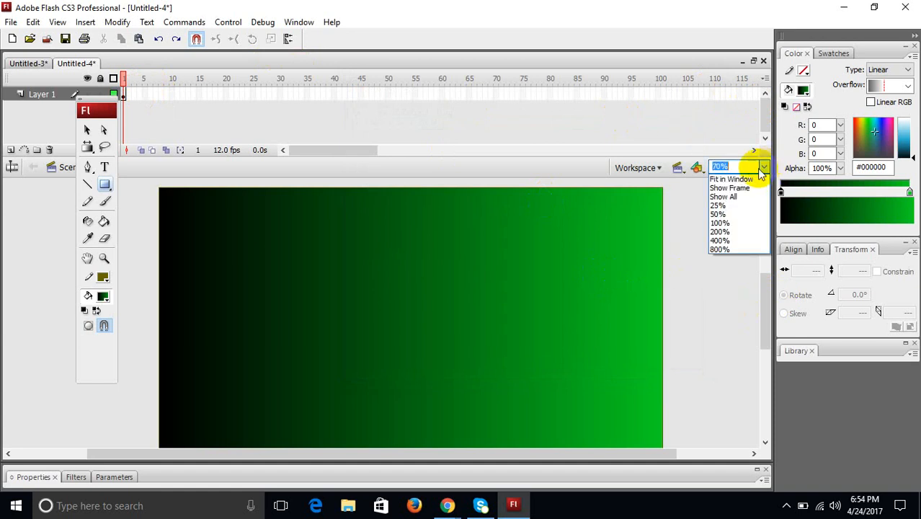
{"action": "left_click", "coordinate": [721, 214]}
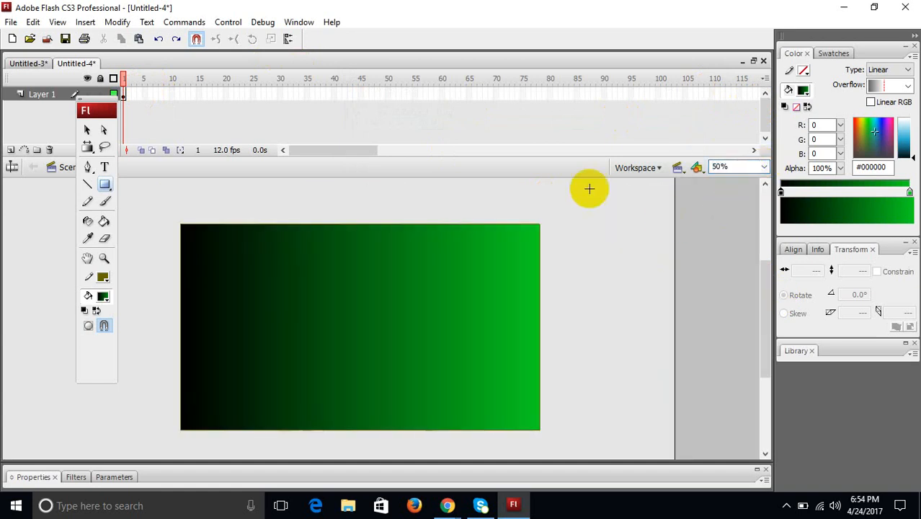
{"action": "left_click", "coordinate": [199, 94]}
{"action": "key", "text": "F6"}
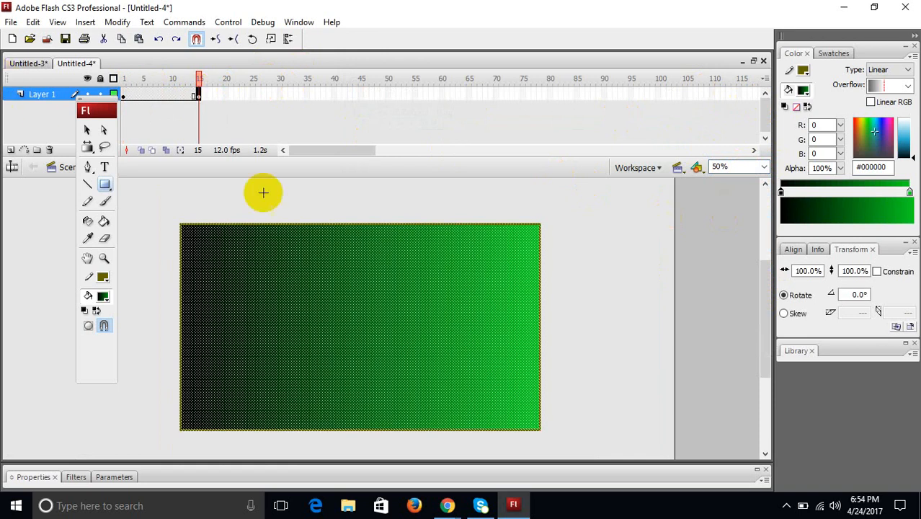
{"action": "left_click", "coordinate": [87, 130]}
{"action": "left_click", "coordinate": [306, 268]}
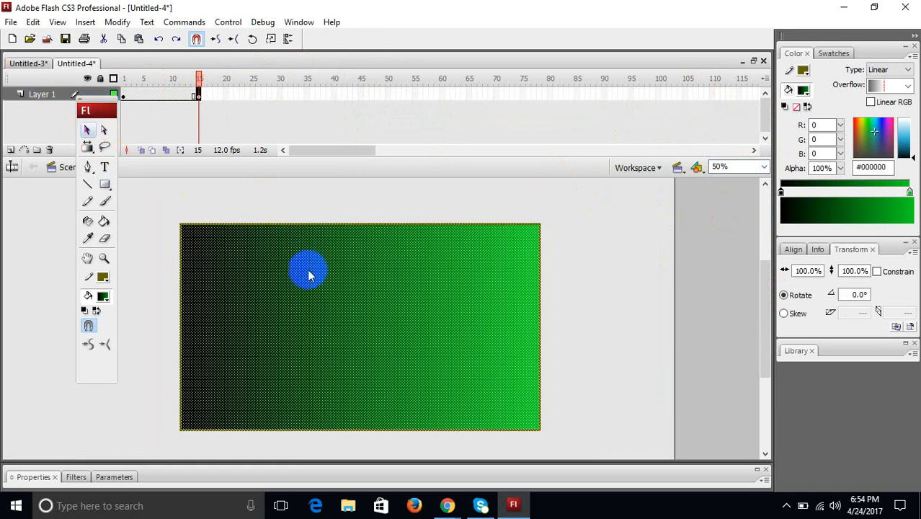
{"action": "left_click", "coordinate": [86, 148]}
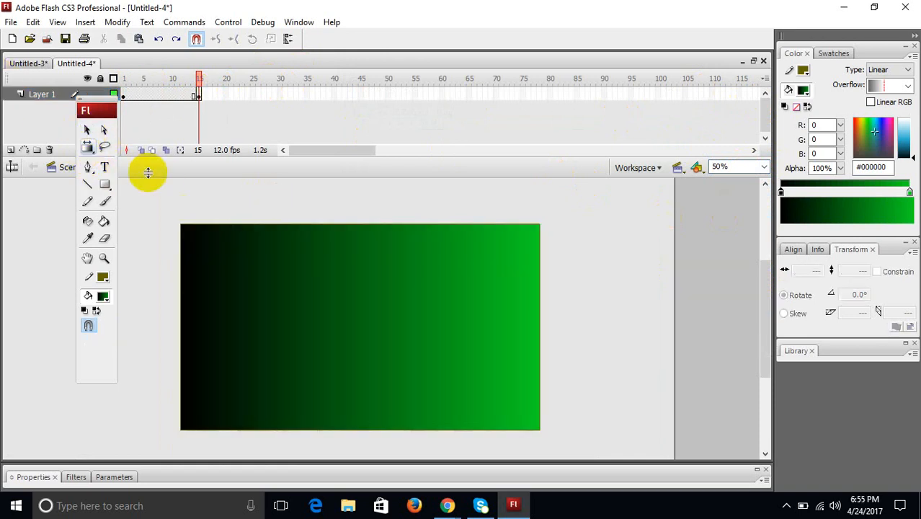
{"action": "left_click", "coordinate": [460, 318]}
{"action": "left_click_drag", "start_coordinate": [540, 327], "coordinate": [379, 325]}
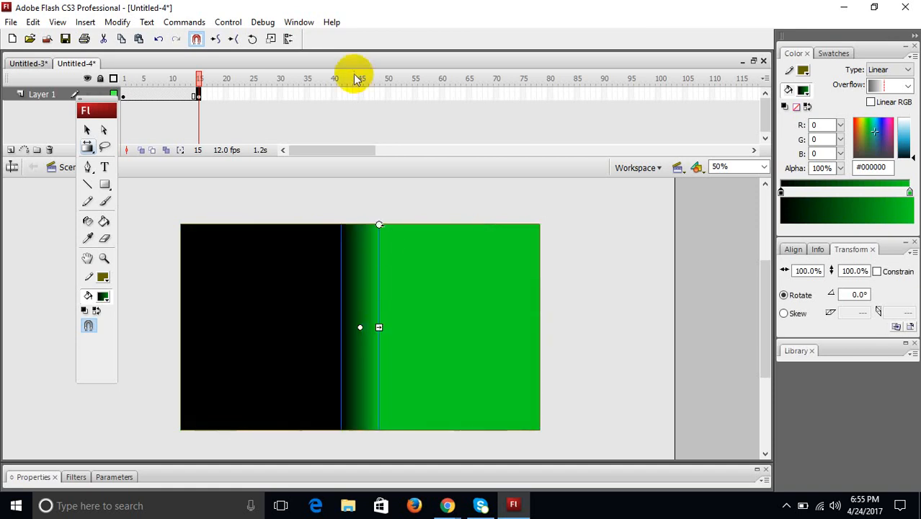
- Insert a keyframe at frame 35 and rotate the narrow gradient a quarter turn into a horizontal band, with black above green
{"action": "left_click", "coordinate": [308, 95]}
{"action": "key", "text": "F6"}
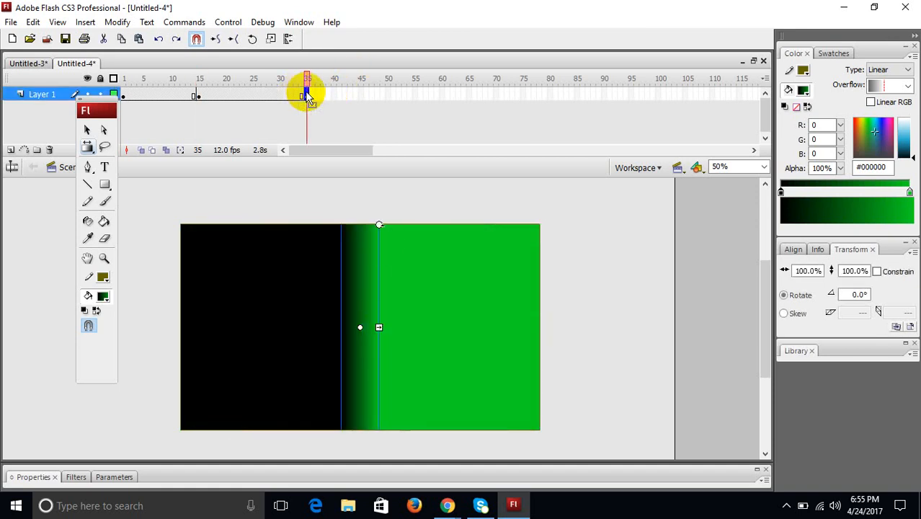
{"action": "left_click", "coordinate": [641, 284]}
{"action": "left_click", "coordinate": [368, 292]}
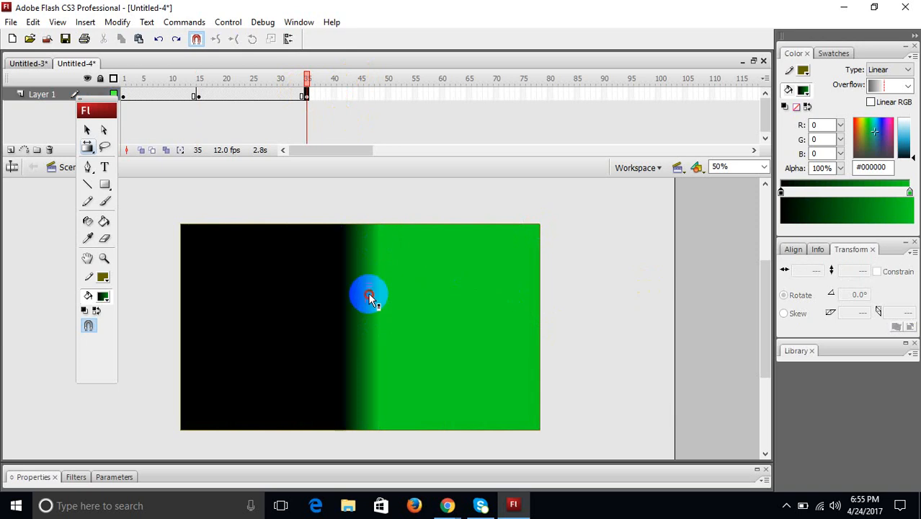
{"action": "left_click_drag", "start_coordinate": [379, 221], "coordinate": [445, 334]}
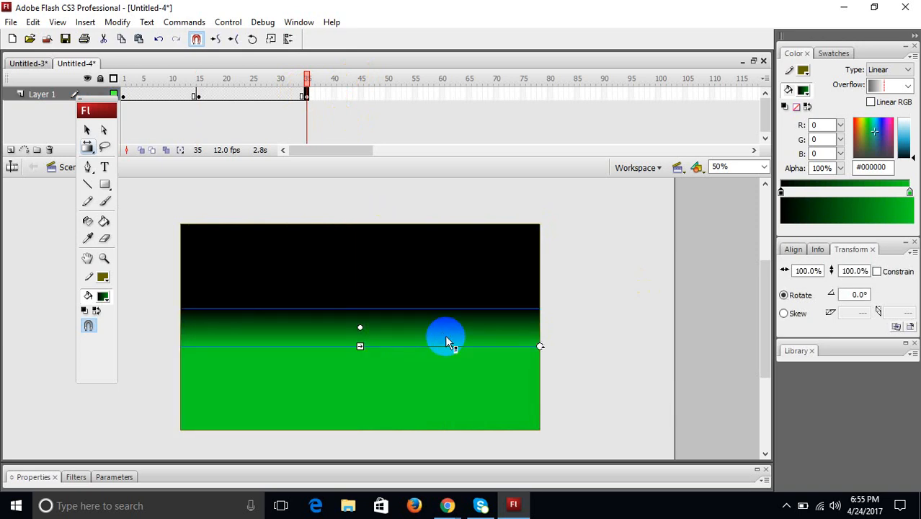
- Insert a keyframe at frame 50 and widen the gradient to span the rectangle's full height
{"action": "left_click", "coordinate": [390, 94]}
{"action": "key", "text": "F6"}
{"action": "left_click", "coordinate": [592, 326]}
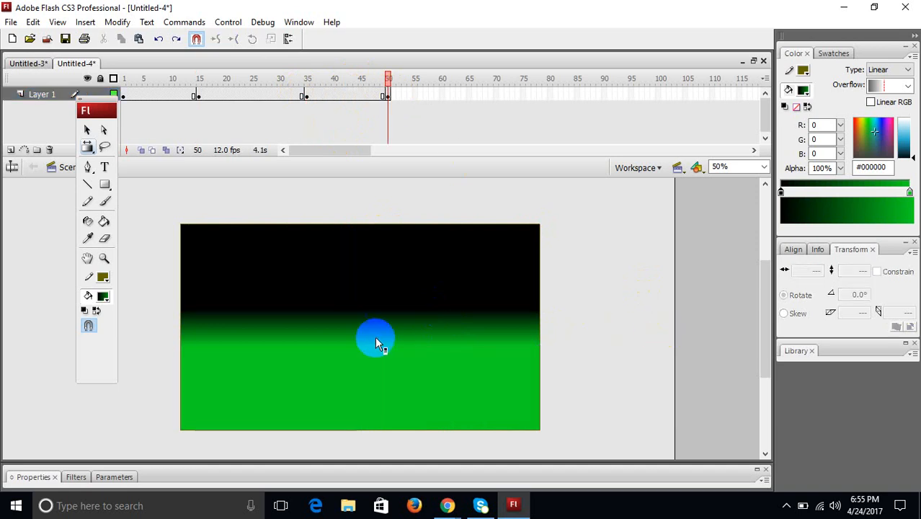
{"action": "left_click", "coordinate": [374, 336]}
{"action": "left_click_drag", "start_coordinate": [359, 346], "coordinate": [367, 429]}
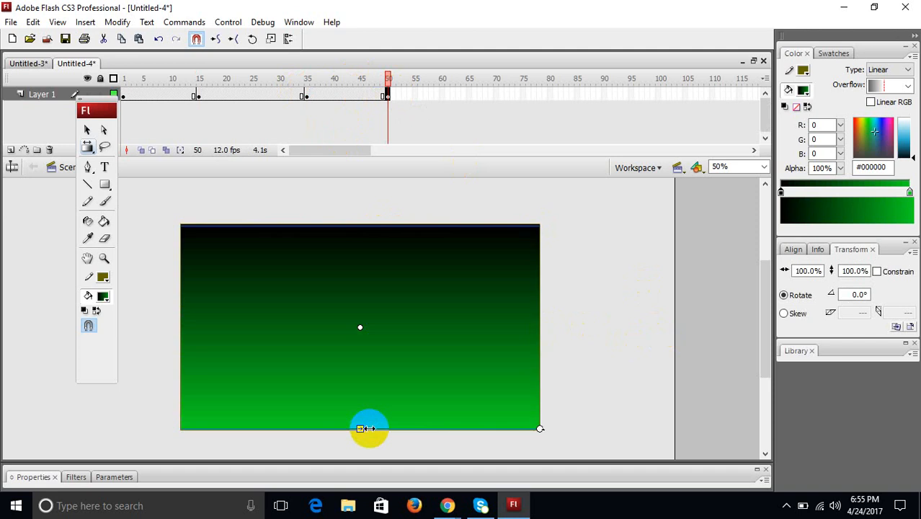
- Insert a keyframe at frame 65 and move the gradient's centre up to the rectangle's top edge
{"action": "left_click", "coordinate": [469, 96]}
{"action": "key", "text": "F6"}
{"action": "left_click", "coordinate": [607, 284]}
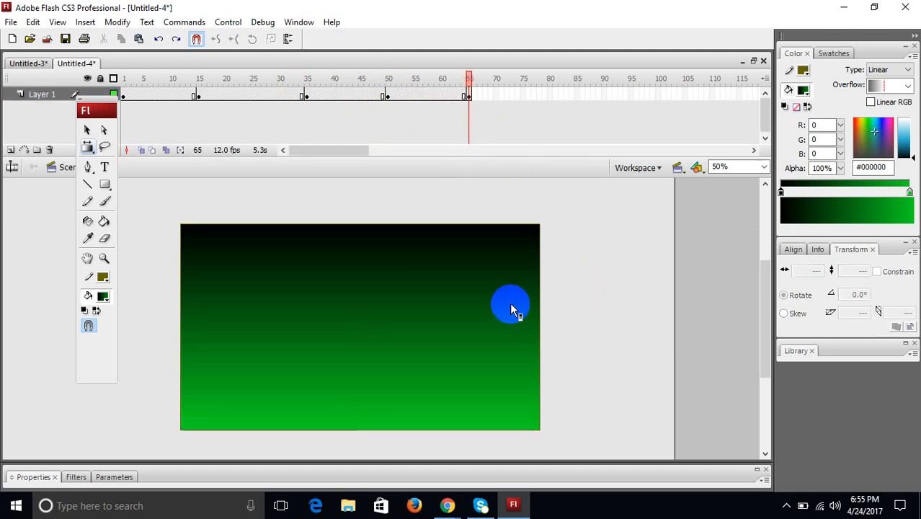
{"action": "left_click", "coordinate": [357, 323]}
{"action": "left_click_drag", "start_coordinate": [362, 327], "coordinate": [354, 224]}
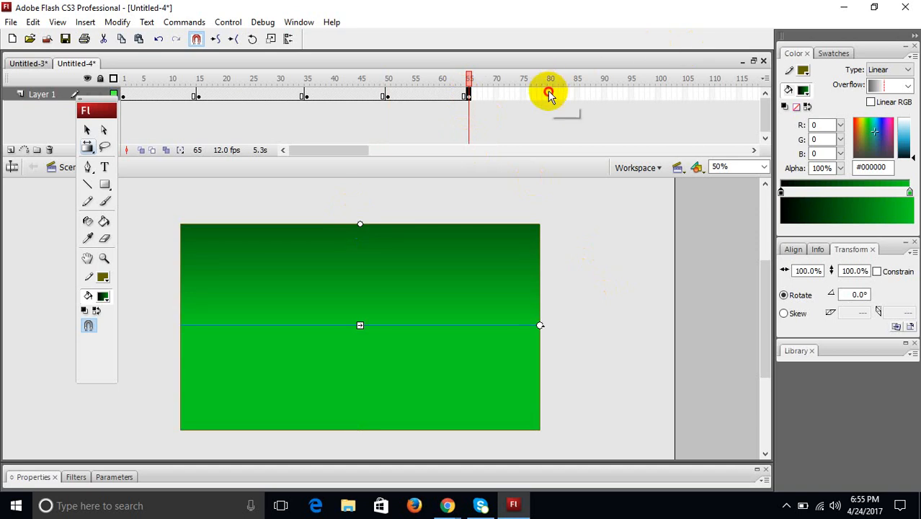
- Insert a keyframe at frame 80 and move the gradient's centre down to the rectangle's bottom edge
{"action": "left_click", "coordinate": [549, 94]}
{"action": "key", "text": "F6"}
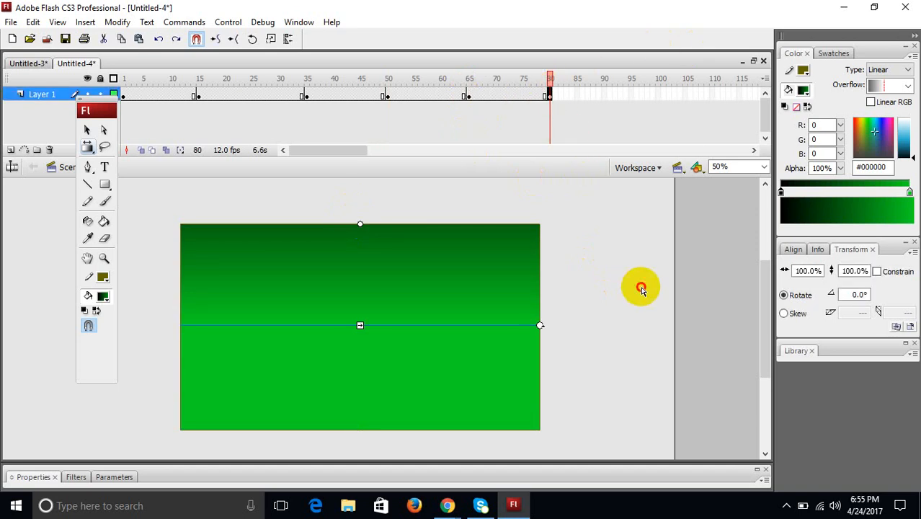
{"action": "left_click", "coordinate": [642, 289]}
{"action": "left_click_drag", "start_coordinate": [360, 225], "coordinate": [360, 429]}
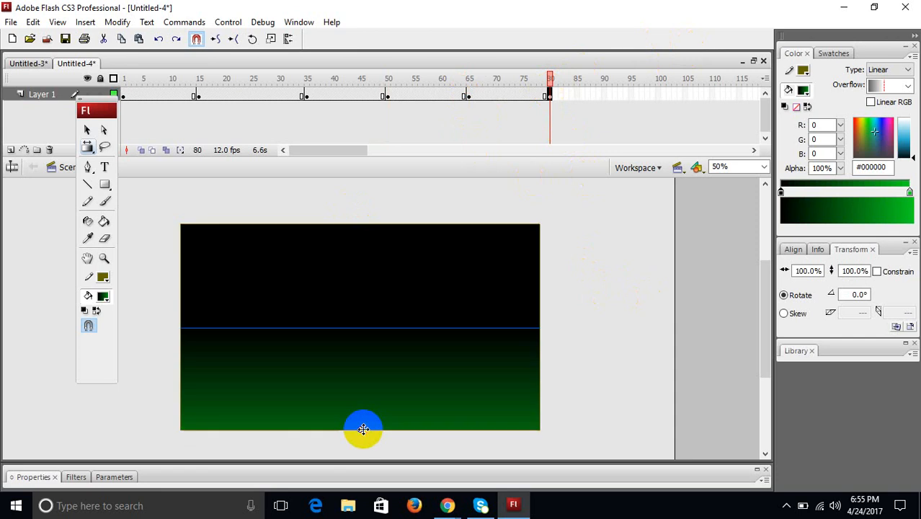
- Insert a keyframe at frame 100 and move the gradient's centre back to the middle of the rectangle
{"action": "left_click", "coordinate": [660, 94]}
{"action": "key", "text": "F6"}
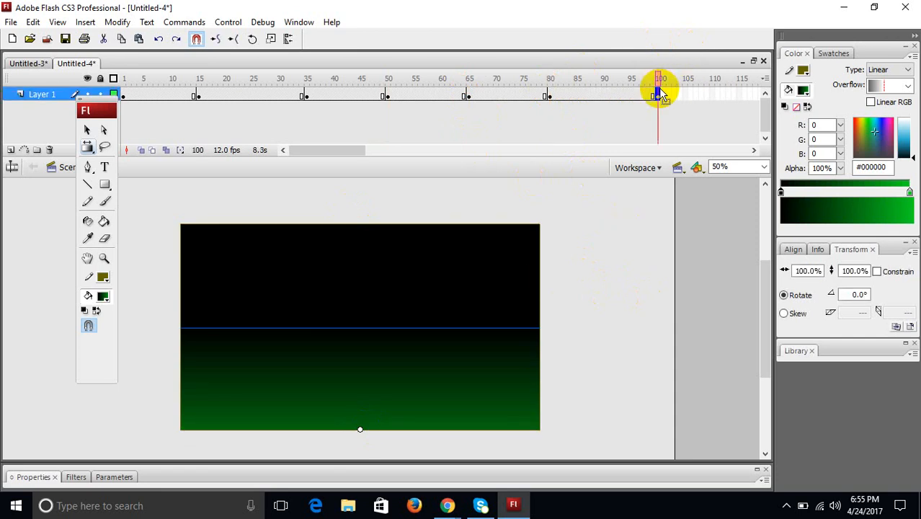
{"action": "left_click", "coordinate": [634, 303]}
{"action": "left_click_drag", "start_coordinate": [367, 376], "coordinate": [361, 332]}
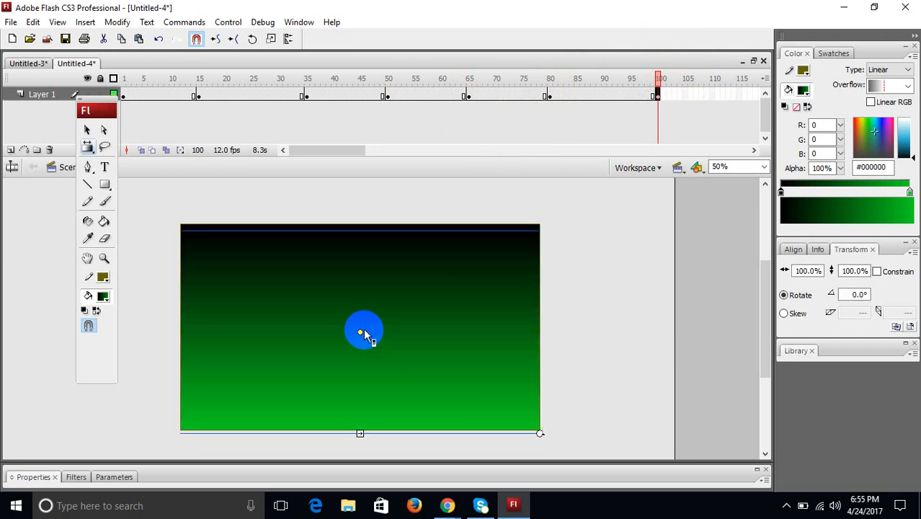
- Insert a keyframe at frame 110 and add a dark red #621E33 middle colour to the gradient, shifted toward the green end
{"action": "left_click", "coordinate": [754, 150]}
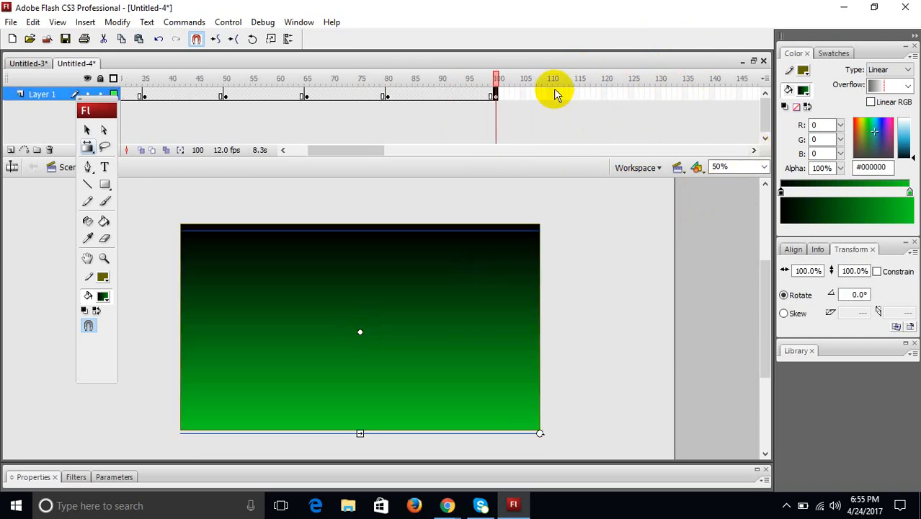
{"action": "left_click", "coordinate": [552, 97]}
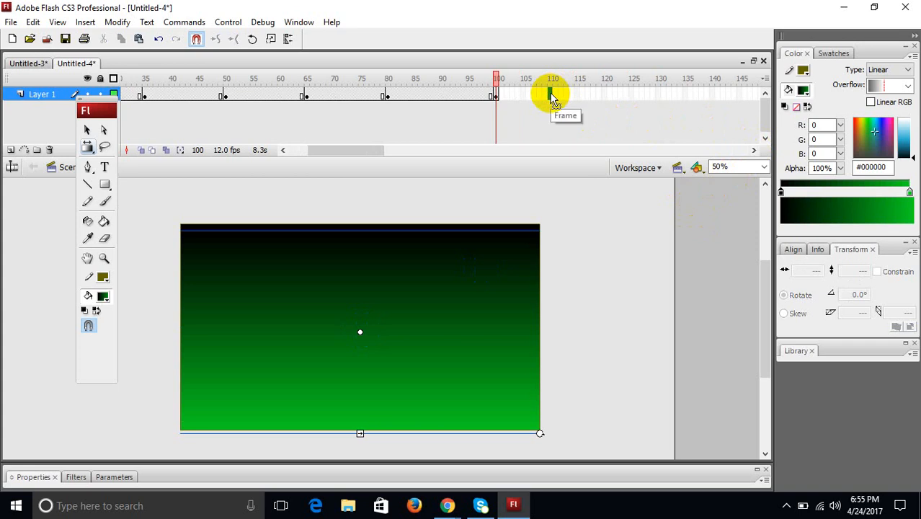
{"action": "key", "text": "F6"}
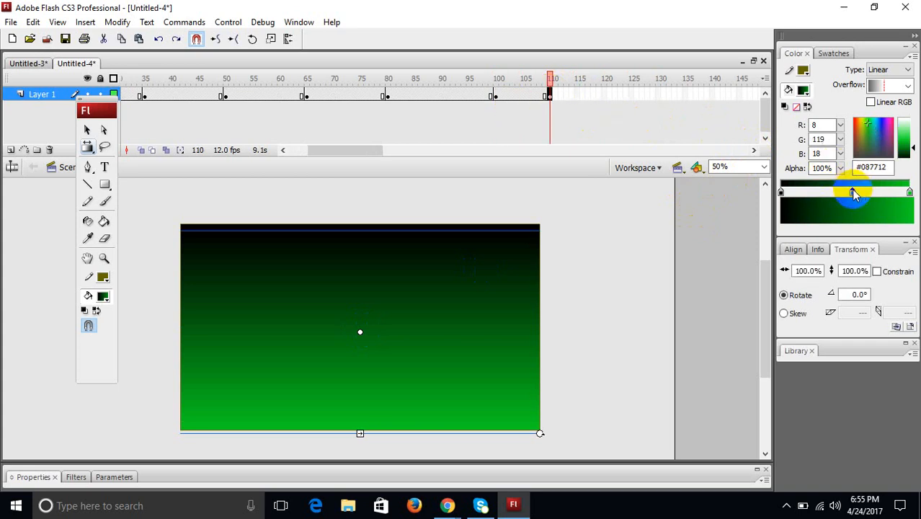
{"action": "left_click", "coordinate": [891, 139]}
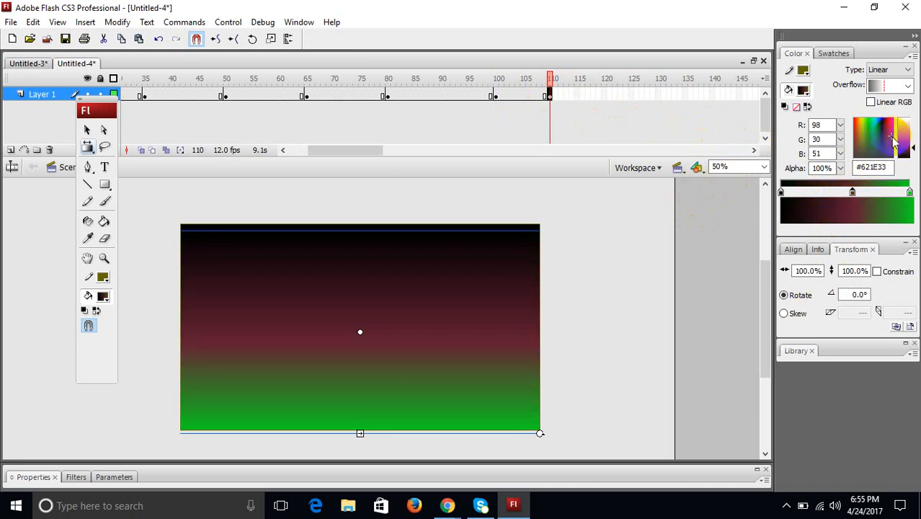
{"action": "left_click", "coordinate": [853, 195]}
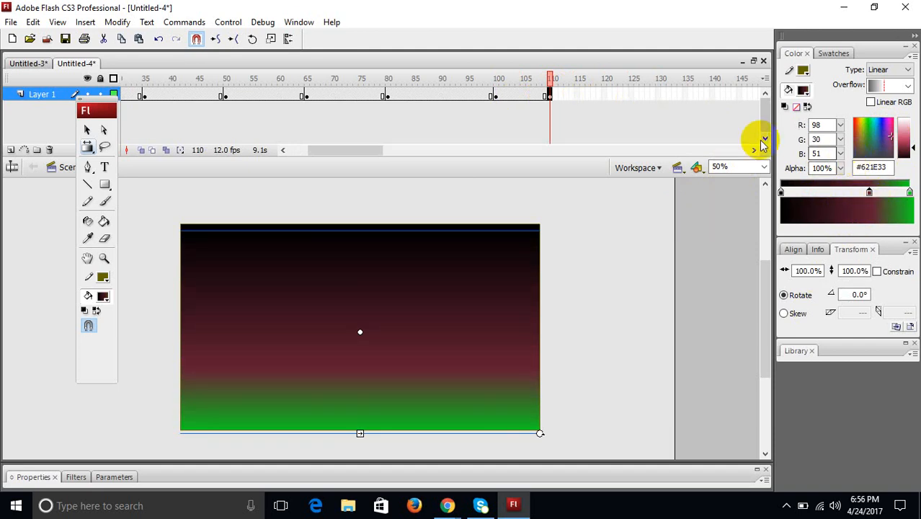
{"action": "mouse_move", "coordinate": [541, 81]}
{"action": "left_mouse_down"}
{"action": "mouse_move", "coordinate": [480, 78]}
{"action": "mouse_move", "coordinate": [564, 75]}
{"action": "mouse_move", "coordinate": [510, 76]}
{"action": "mouse_move", "coordinate": [554, 78]}
{"action": "left_mouse_up"}
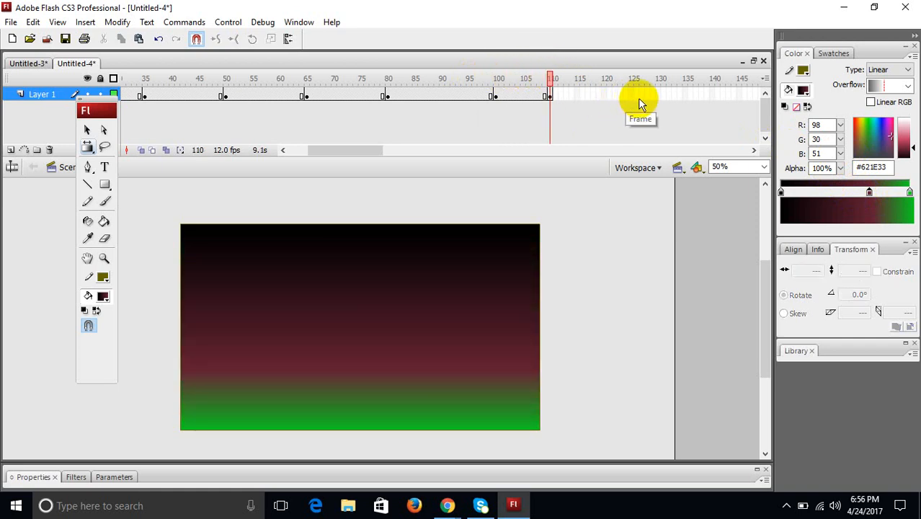
- Insert a keyframe at frame 130 and rotate the rectangle's gradient so its colours run horizontally from black to green
{"action": "left_click", "coordinate": [658, 96]}
{"action": "key", "text": "F6"}
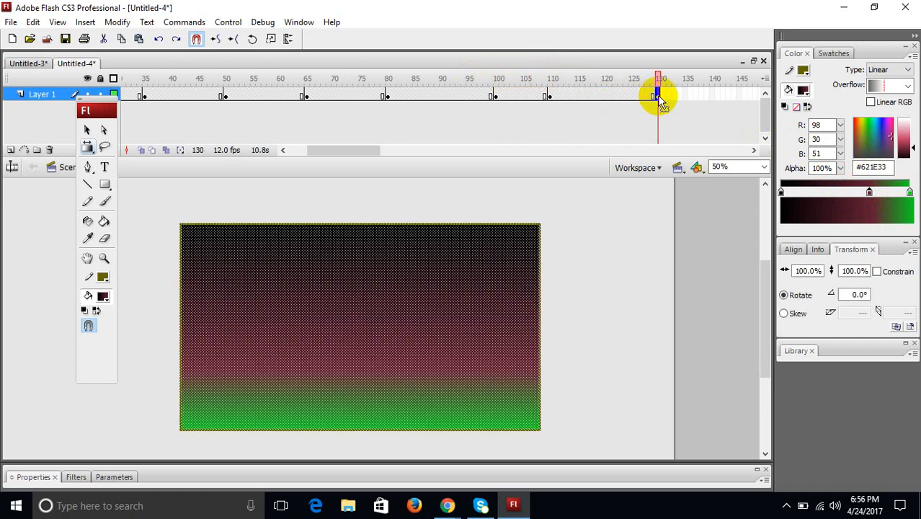
{"action": "left_click", "coordinate": [586, 268]}
{"action": "left_click", "coordinate": [391, 309]}
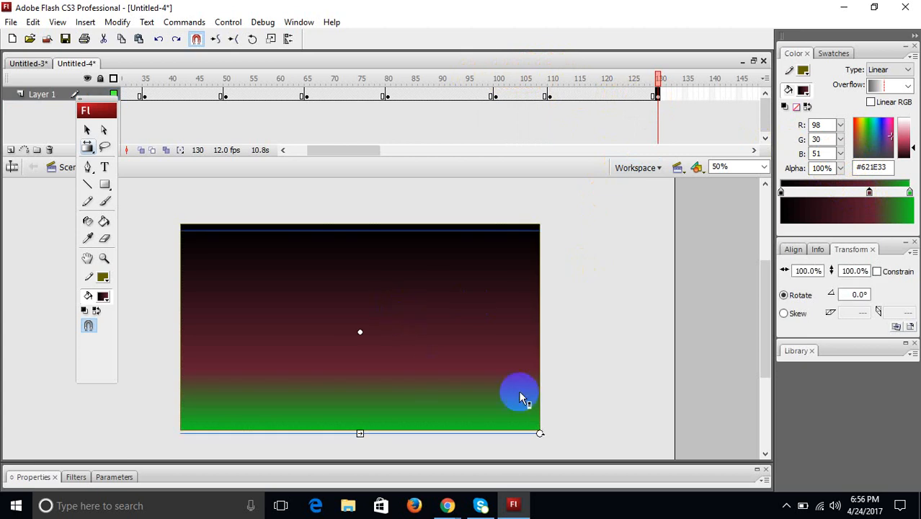
{"action": "left_click_drag", "start_coordinate": [539, 433], "coordinate": [421, 224]}
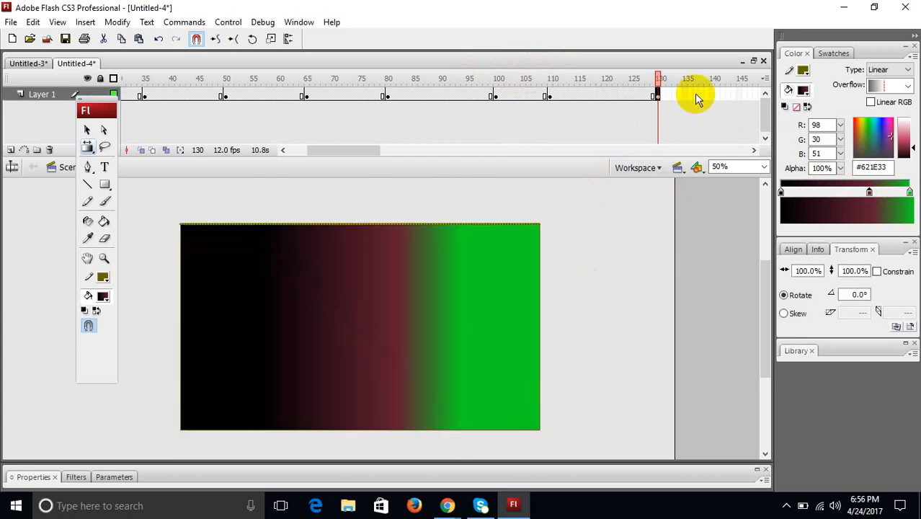
- Insert a keyframe at frame 145 and widen the horizontal gradient to span nearly the rectangle's full width
{"action": "left_click", "coordinate": [739, 94]}
{"action": "key", "text": "F6"}
{"action": "left_click", "coordinate": [556, 315]}
{"action": "left_click", "coordinate": [405, 309]}
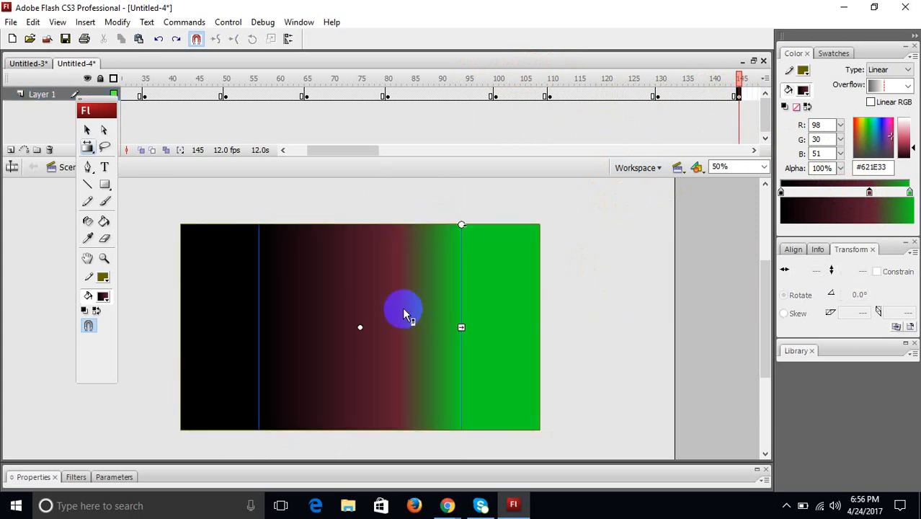
{"action": "left_click_drag", "start_coordinate": [461, 327], "coordinate": [524, 315]}
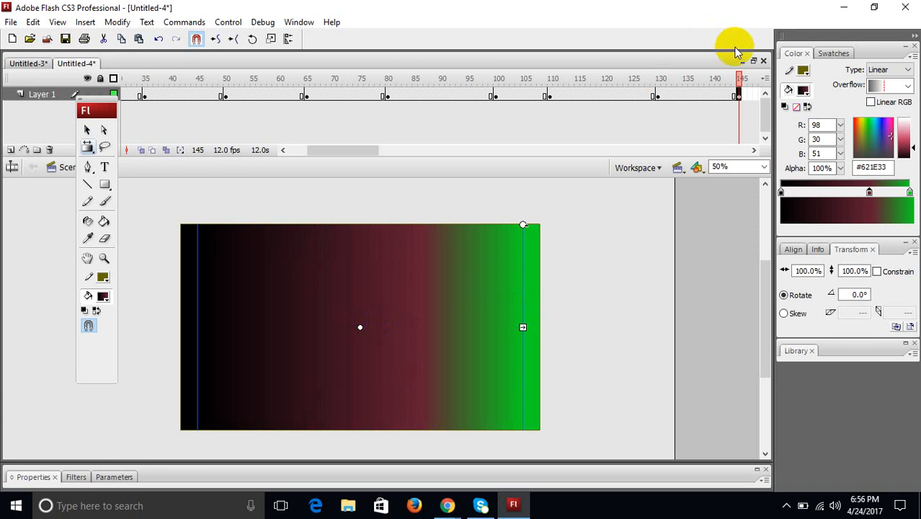
- Create shape tweens across all frames of Layer 1 and preview the gradient animation as a test movie
{"action": "left_click", "coordinate": [58, 98]}
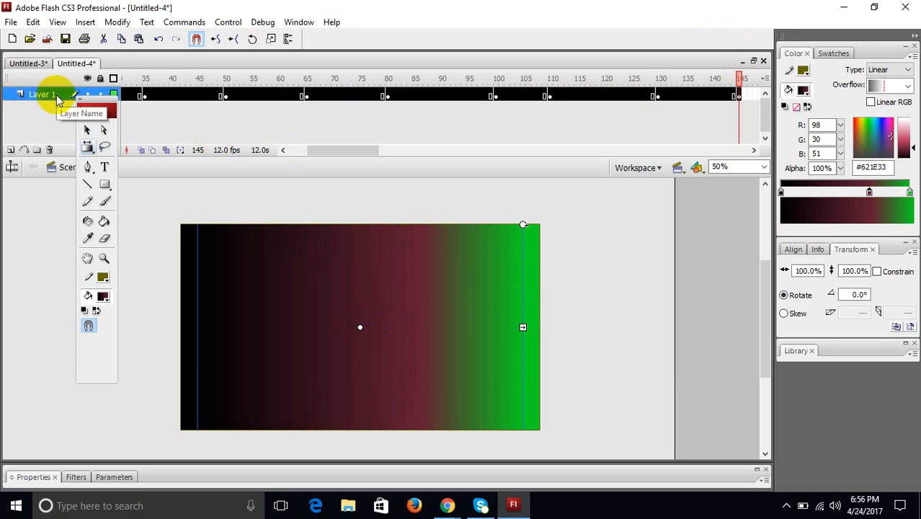
{"action": "right_click", "coordinate": [173, 98]}
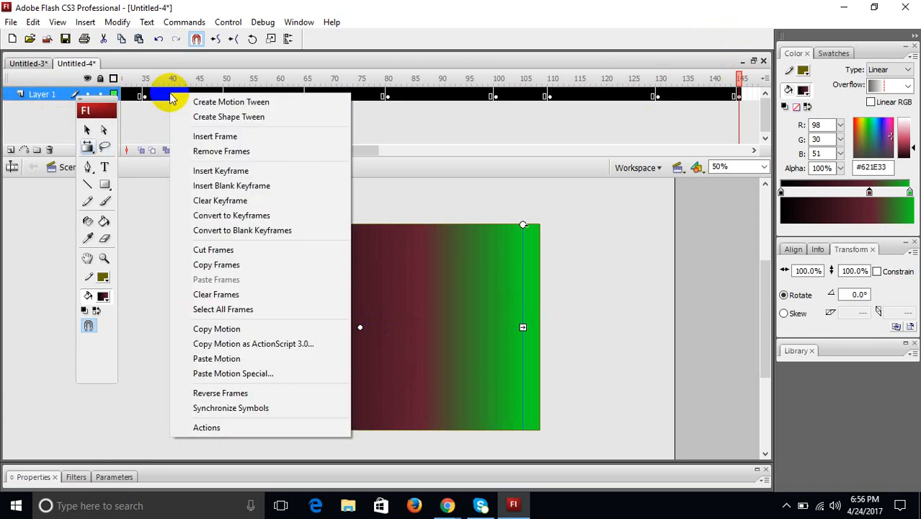
{"action": "left_click", "coordinate": [245, 118]}
{"action": "key", "text": "ctrl+Return"}
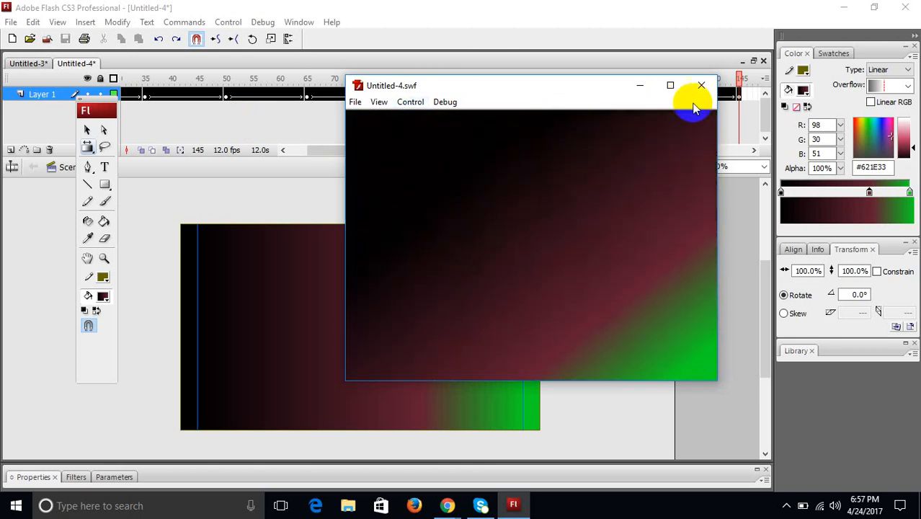
{"action": "left_click", "coordinate": [701, 85]}
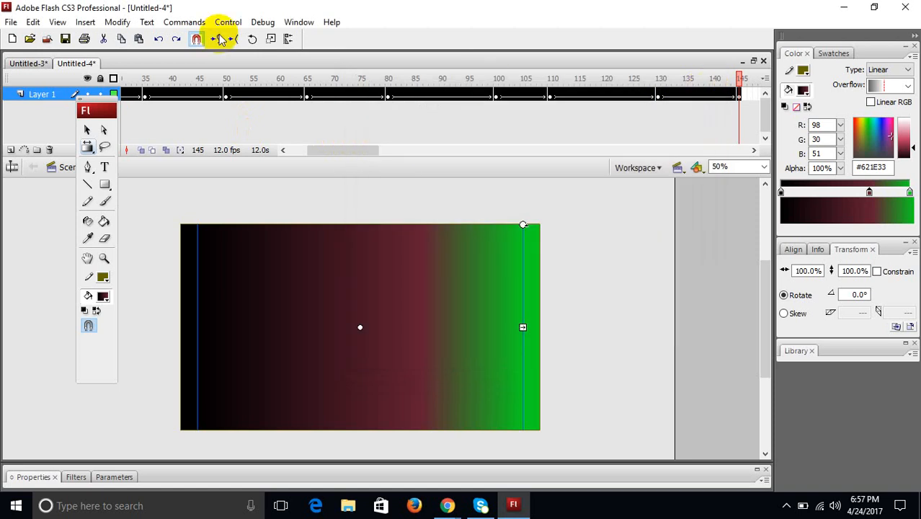
- Create a new Flash File (ActionScript 3.0) document
{"action": "left_click", "coordinate": [9, 22]}
{"action": "left_click", "coordinate": [22, 36]}
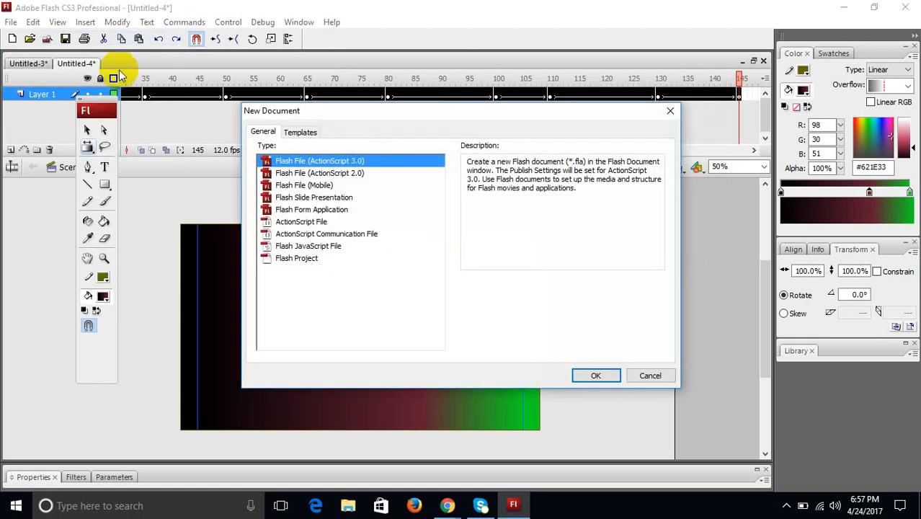
{"action": "left_click", "coordinate": [596, 375]}
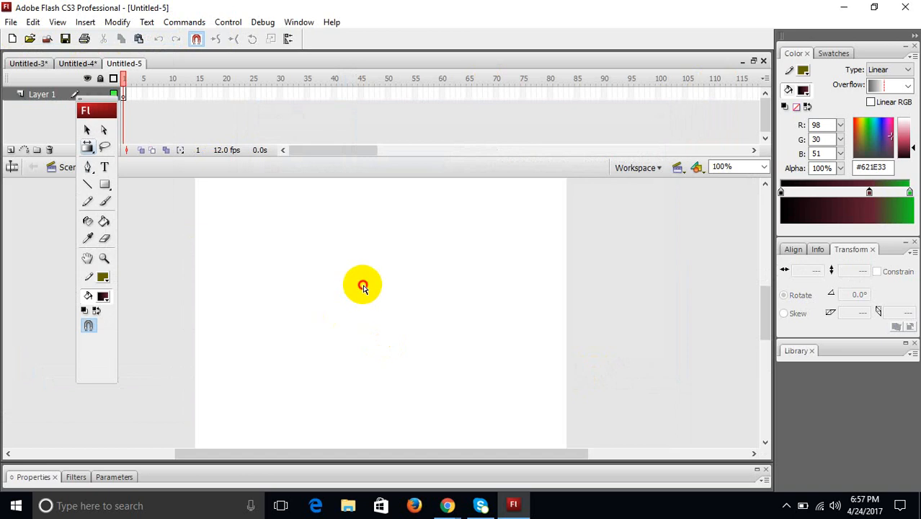
- Add the letter "a" as static text on the stage and review its font properties
{"action": "left_click", "coordinate": [105, 167]}
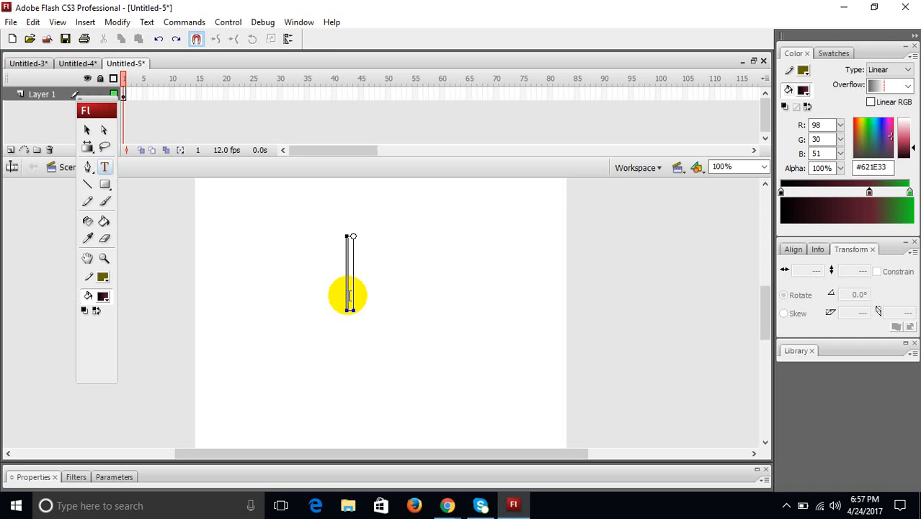
{"action": "type", "text": "a"}
{"action": "double_click", "coordinate": [348, 300]}
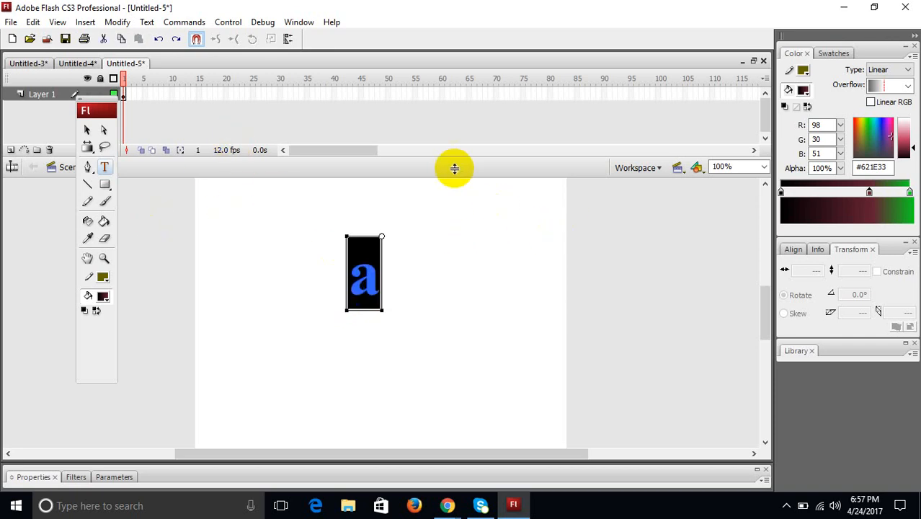
{"action": "left_click", "coordinate": [340, 477]}
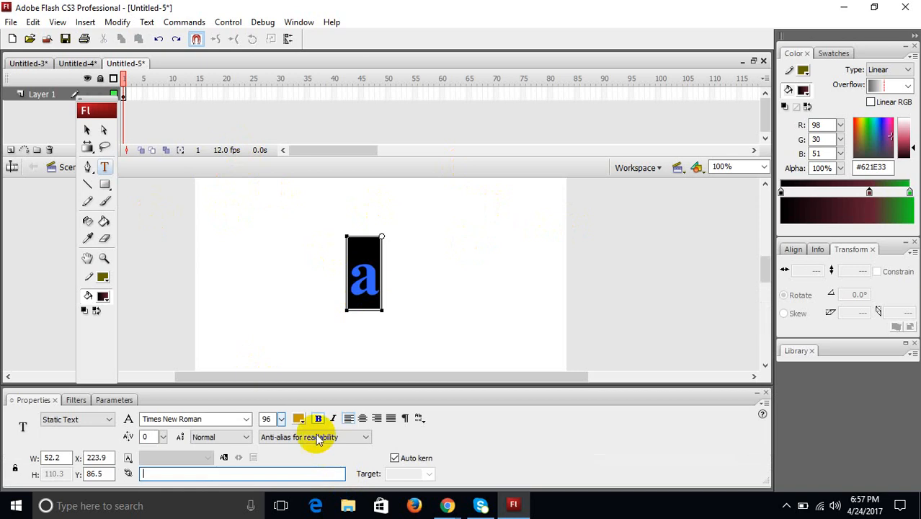
{"action": "left_click_drag", "start_coordinate": [282, 422], "coordinate": [300, 332]}
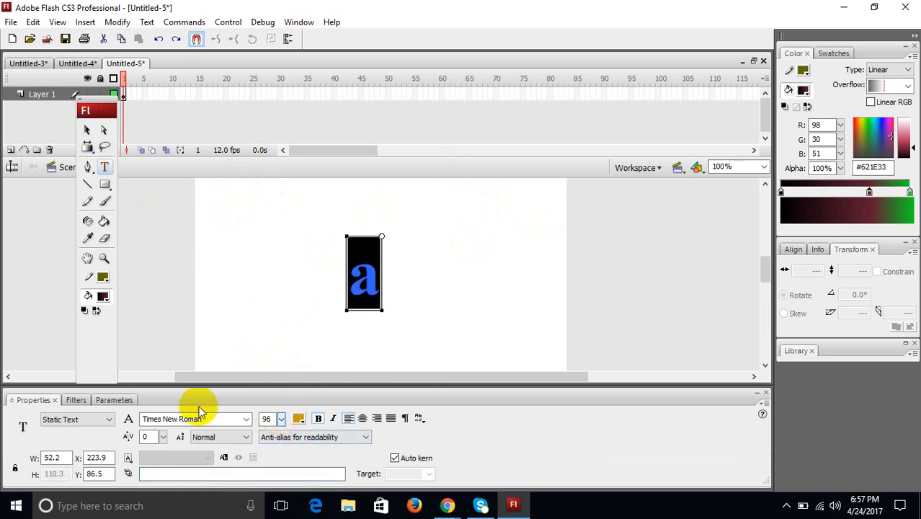
{"action": "left_click", "coordinate": [202, 398]}
{"action": "left_click", "coordinate": [86, 129]}
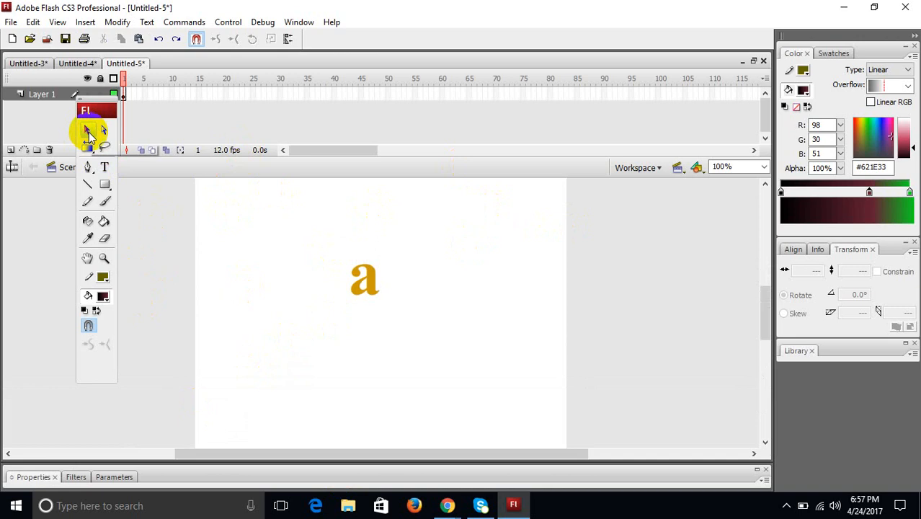
- Scale the letter "a" up to about 348% with Free Transform and reposition it lower on the stage
{"action": "left_click_drag", "start_coordinate": [87, 147], "coordinate": [142, 173]}
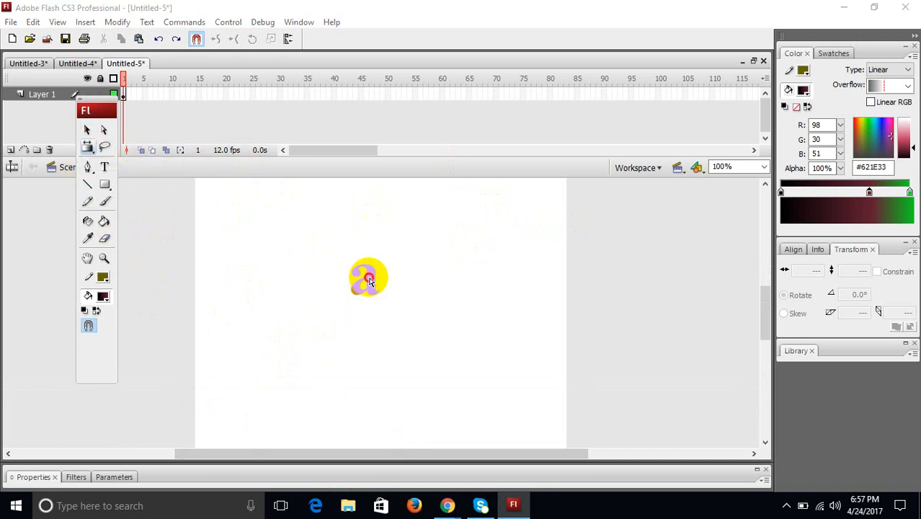
{"action": "left_click", "coordinate": [88, 145]}
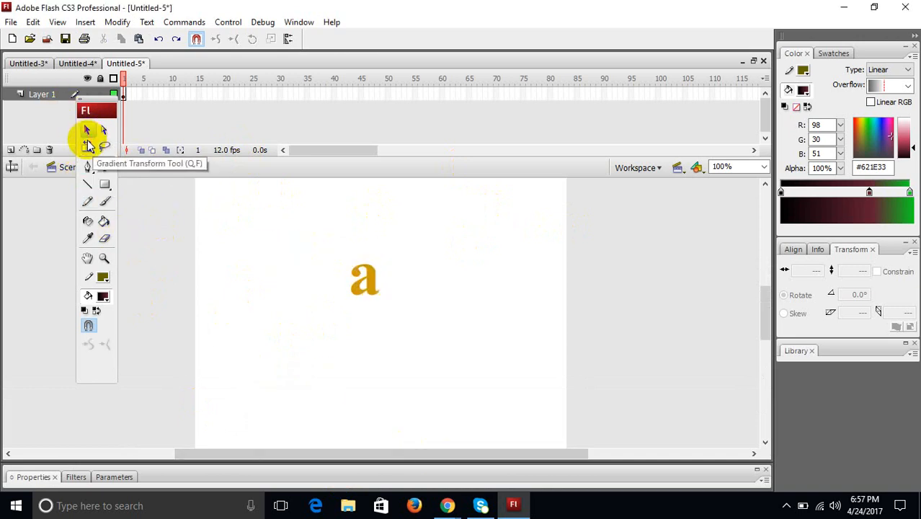
{"action": "left_click_drag", "start_coordinate": [87, 145], "coordinate": [161, 168]}
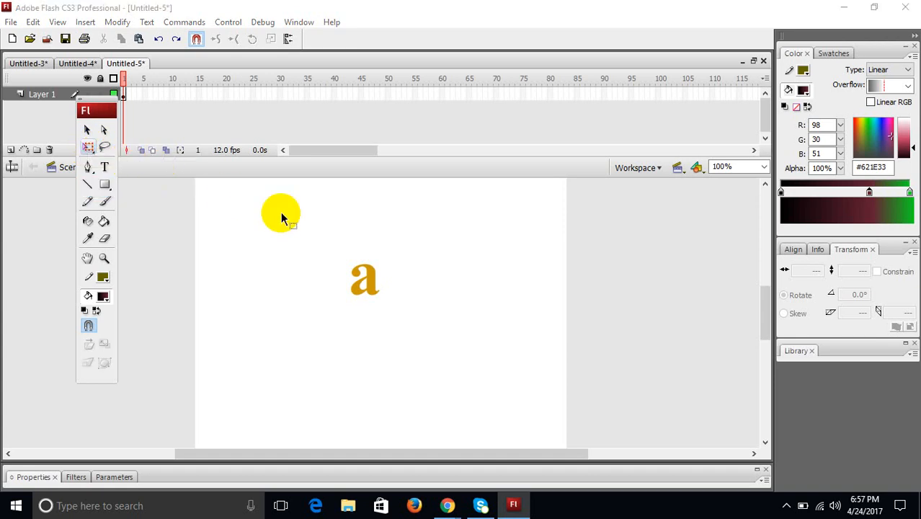
{"action": "left_click", "coordinate": [378, 287]}
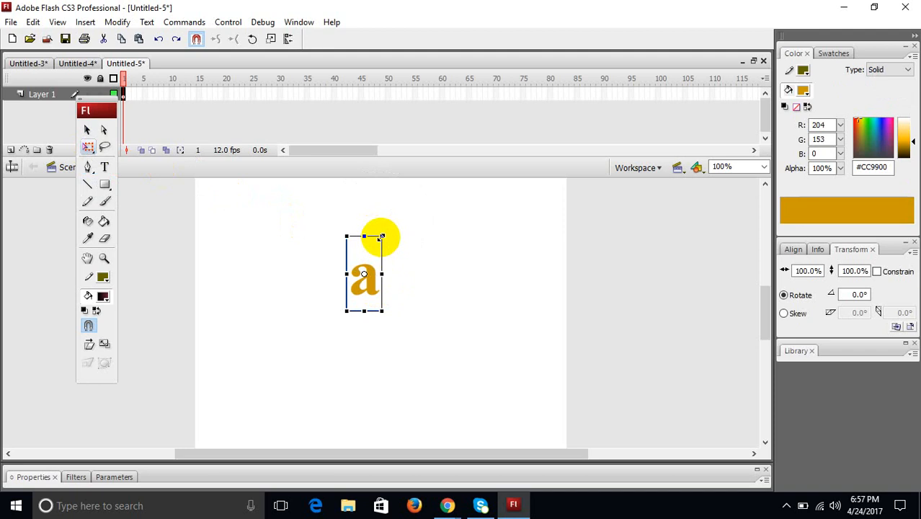
{"action": "left_click_drag", "start_coordinate": [381, 236], "coordinate": [497, 148]}
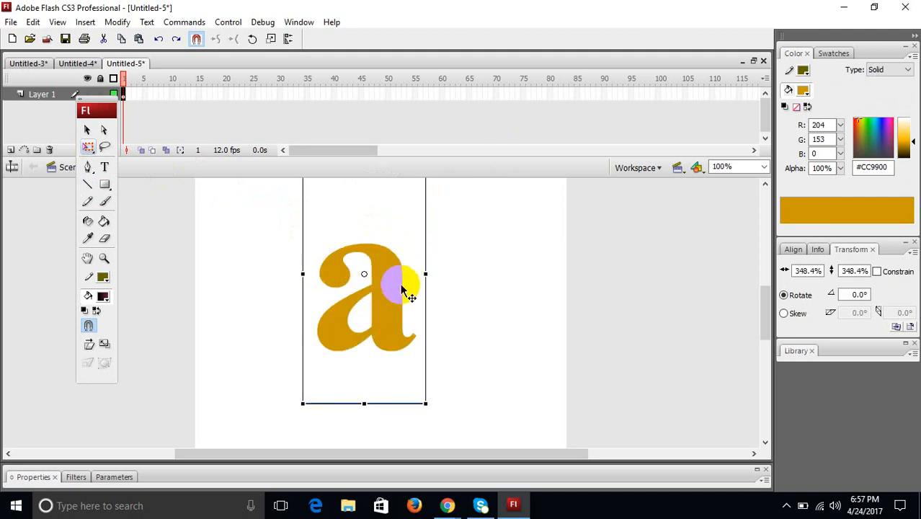
{"action": "left_click", "coordinate": [416, 329]}
{"action": "left_click_drag", "start_coordinate": [417, 329], "coordinate": [440, 383]}
{"action": "left_click", "coordinate": [549, 300]}
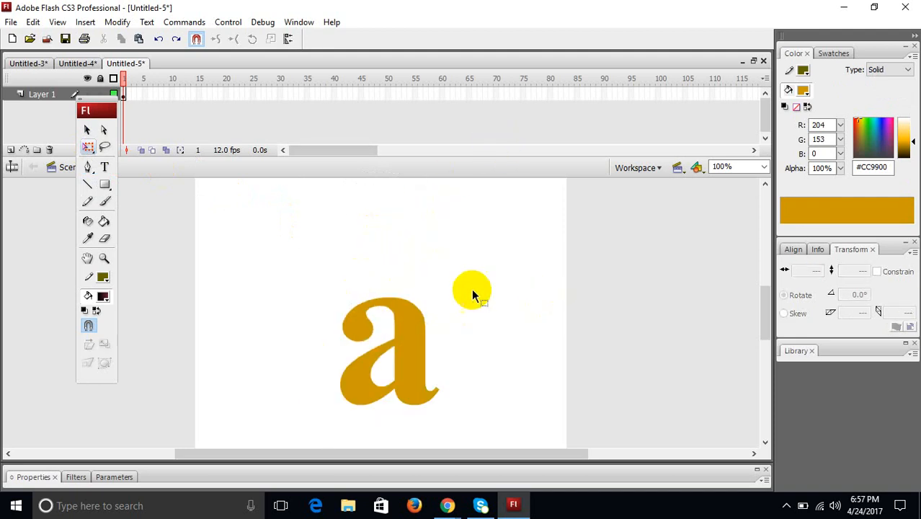
{"action": "left_click", "coordinate": [417, 342]}
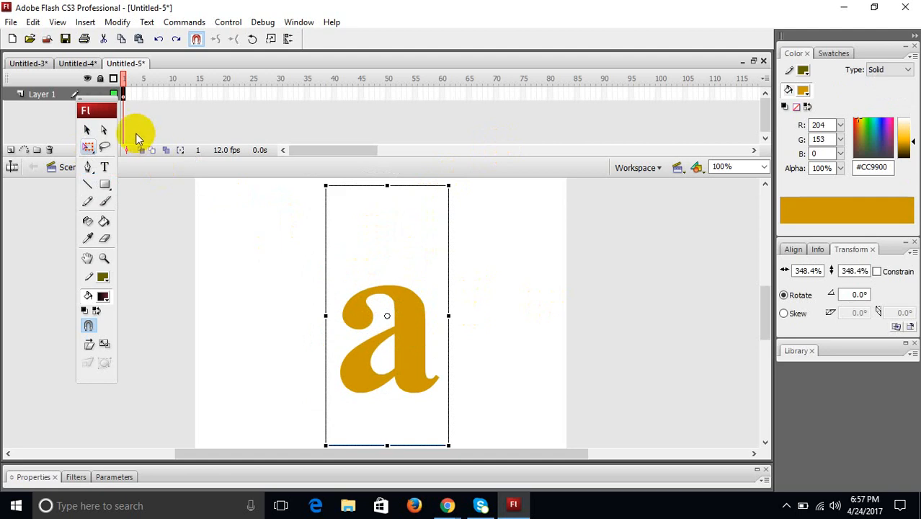
- Break the enlarged letter "a" apart into an editable shape and deselect it
{"action": "left_click", "coordinate": [89, 131]}
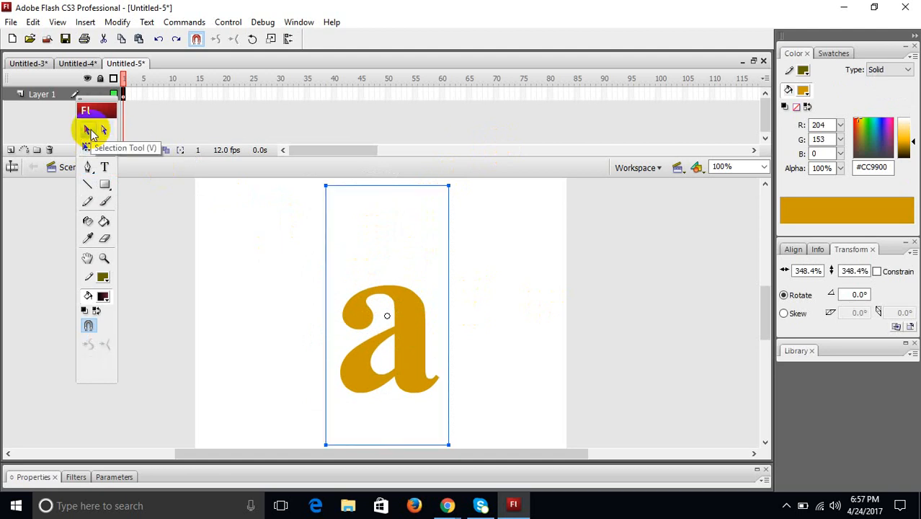
{"action": "key", "text": "ctrl+b"}
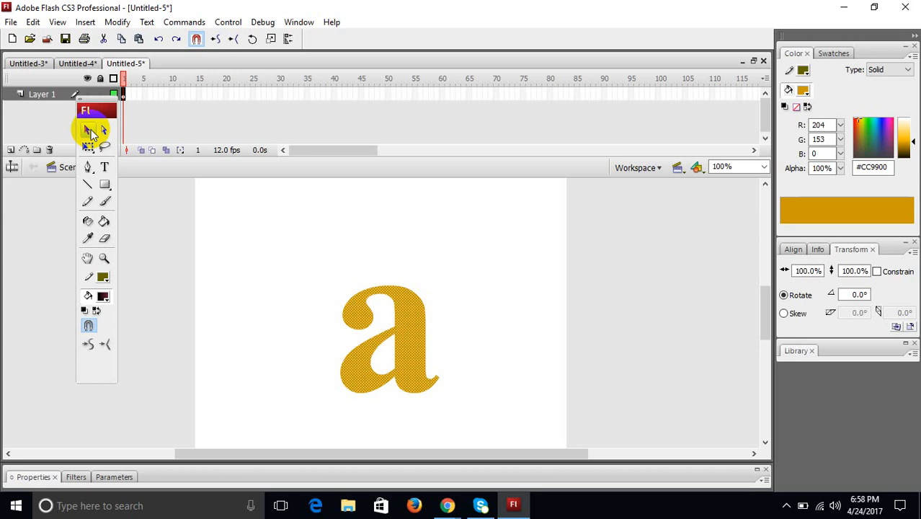
{"action": "right_click", "coordinate": [509, 307]}
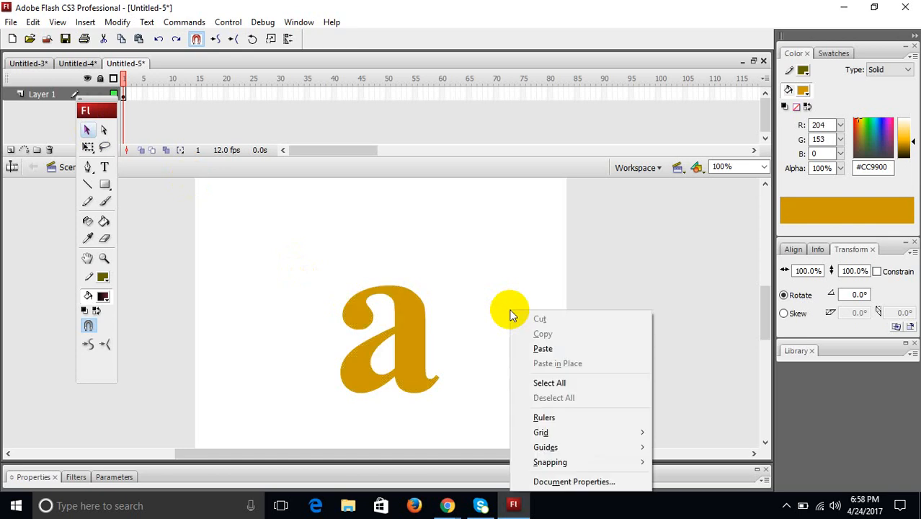
{"action": "left_click", "coordinate": [410, 319]}
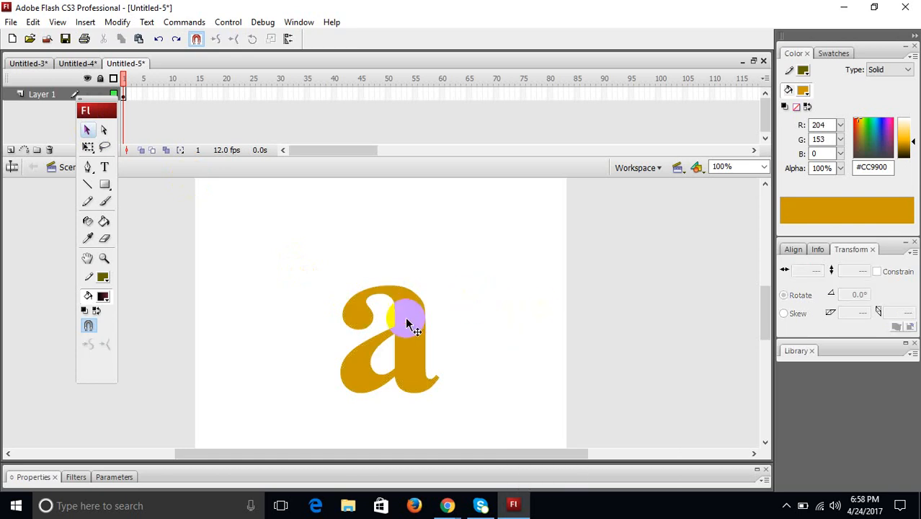
- Recolour the broken-apart letter "a" to a solid black fill and deselect it
{"action": "left_click", "coordinate": [411, 319]}
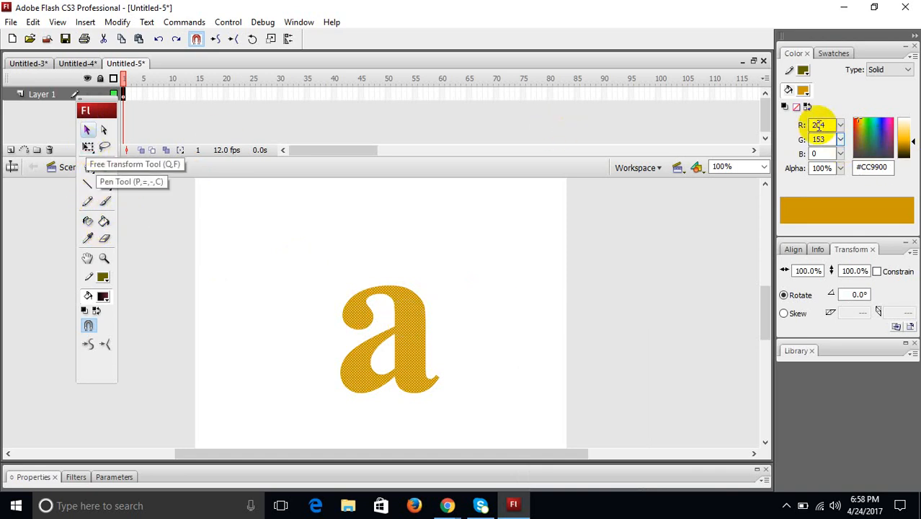
{"action": "left_click", "coordinate": [804, 93]}
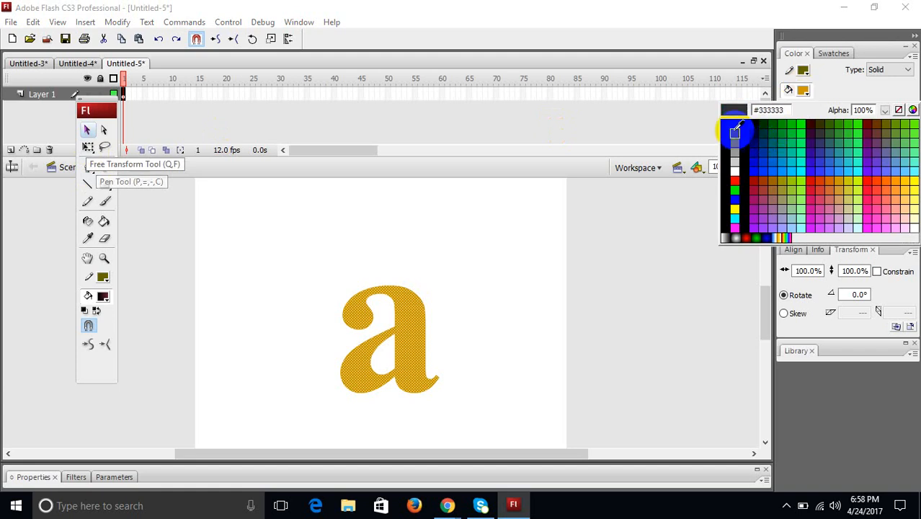
{"action": "left_click", "coordinate": [733, 124]}
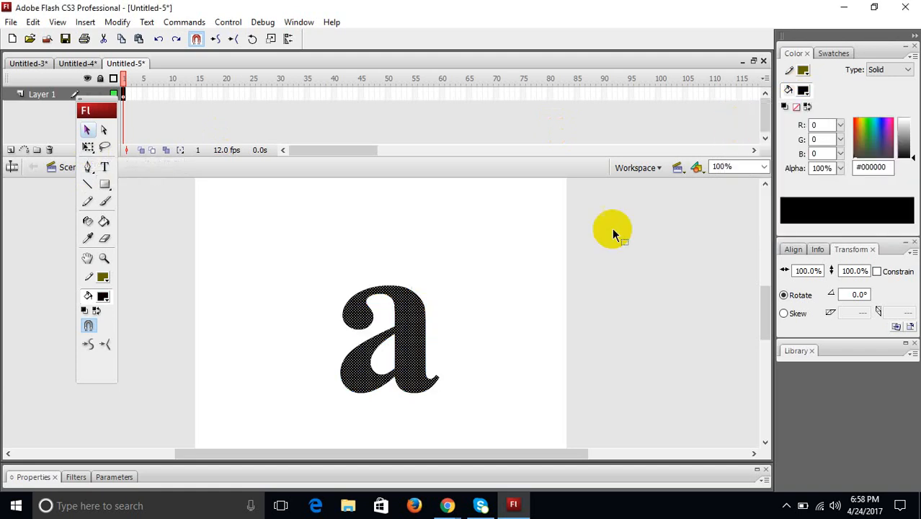
{"action": "left_click", "coordinate": [492, 316]}
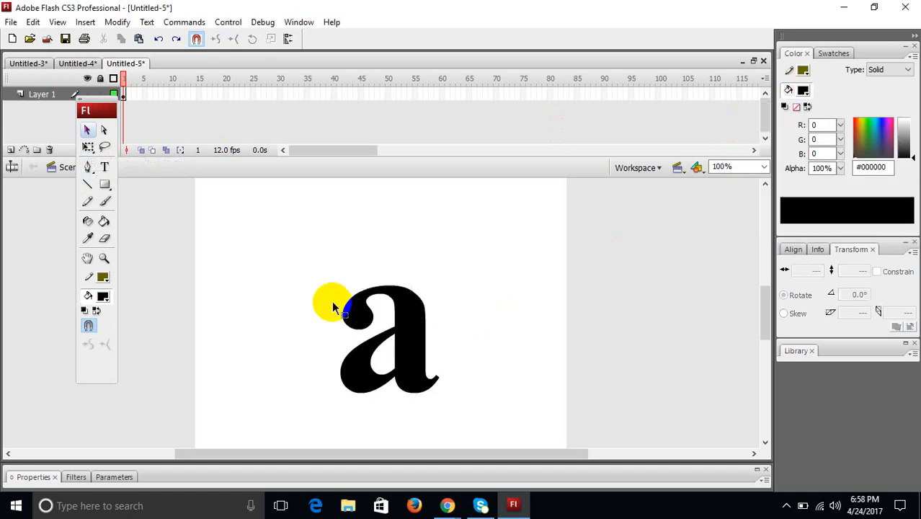
- Insert a keyframe at frame 5 and try to edit the letter's solid fill with the Gradient Transform tool
{"action": "left_click", "coordinate": [146, 93]}
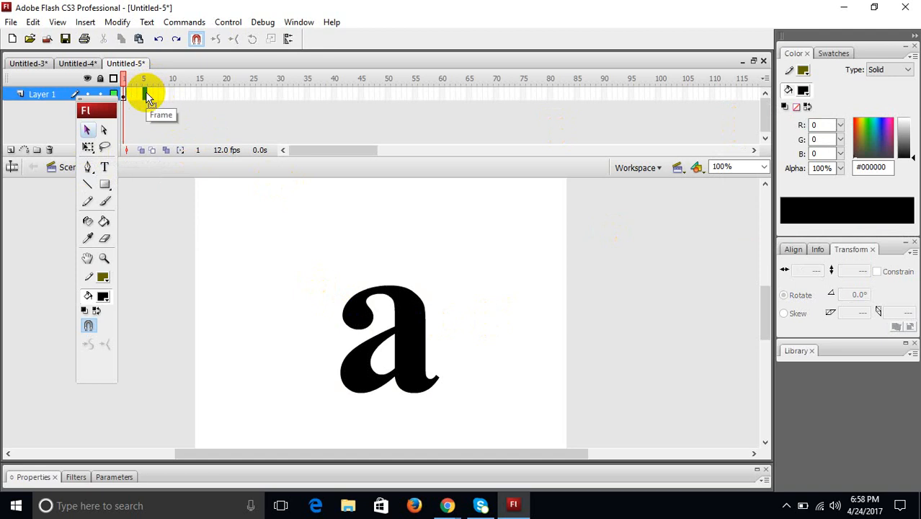
{"action": "key", "text": "F6"}
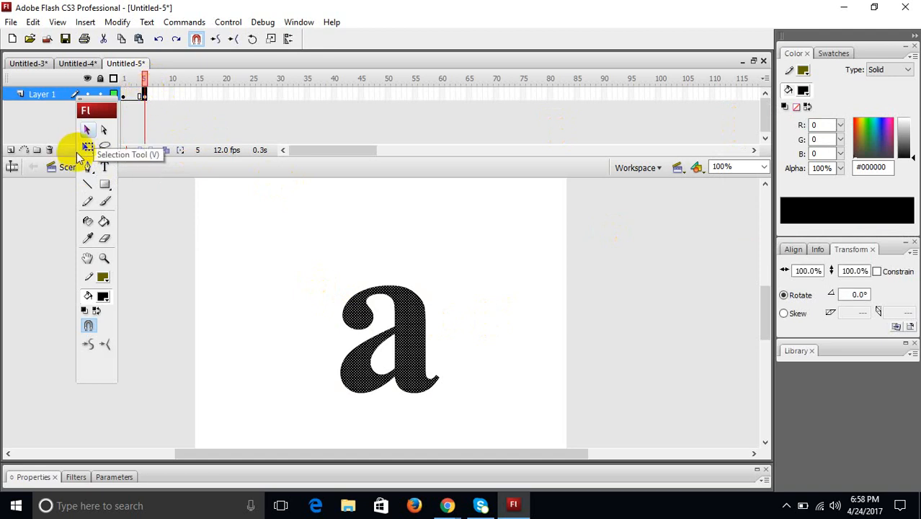
{"action": "left_click", "coordinate": [88, 150]}
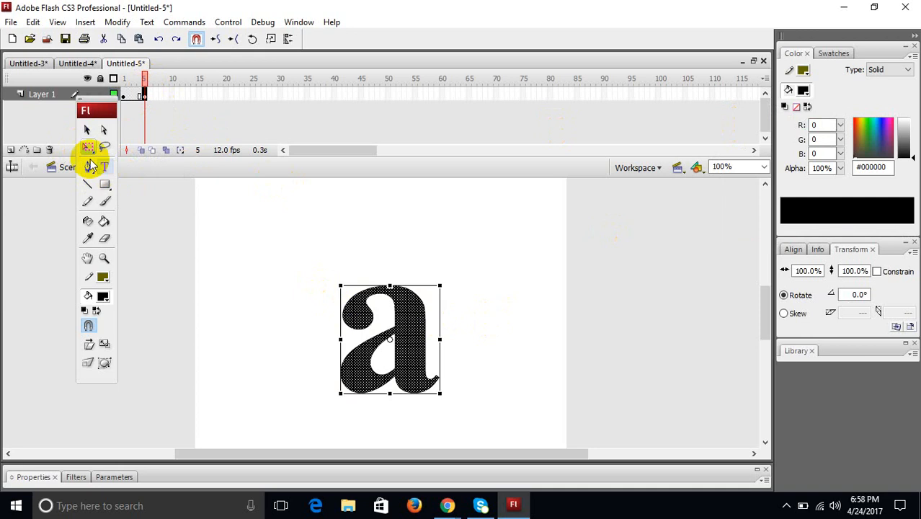
{"action": "left_click", "coordinate": [87, 149]}
{"action": "left_click", "coordinate": [128, 185]}
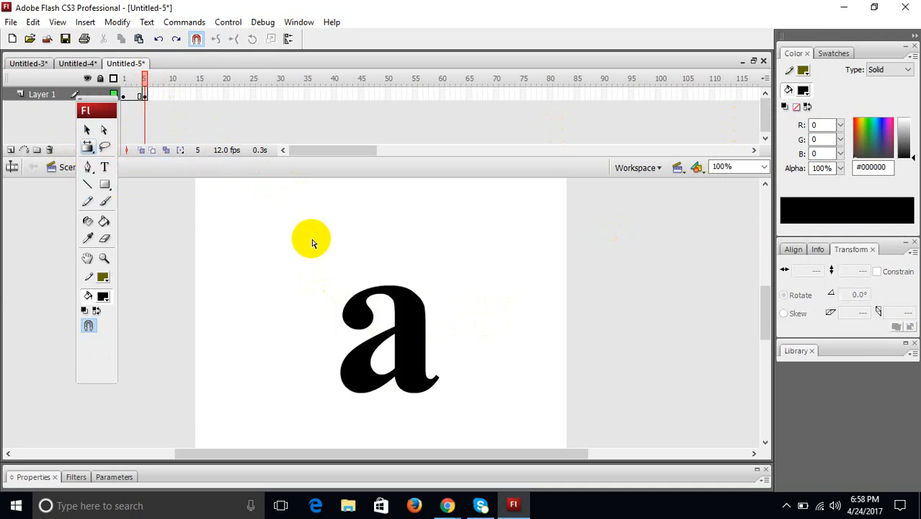
{"action": "left_click", "coordinate": [401, 368]}
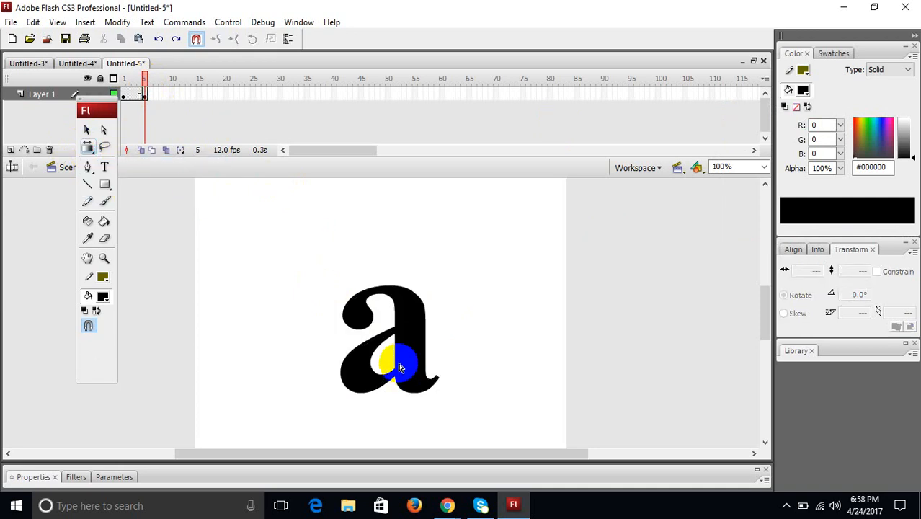
{"action": "left_click", "coordinate": [87, 149]}
{"action": "left_click", "coordinate": [154, 187]}
{"action": "left_click", "coordinate": [146, 95]}
{"action": "left_click", "coordinate": [87, 149]}
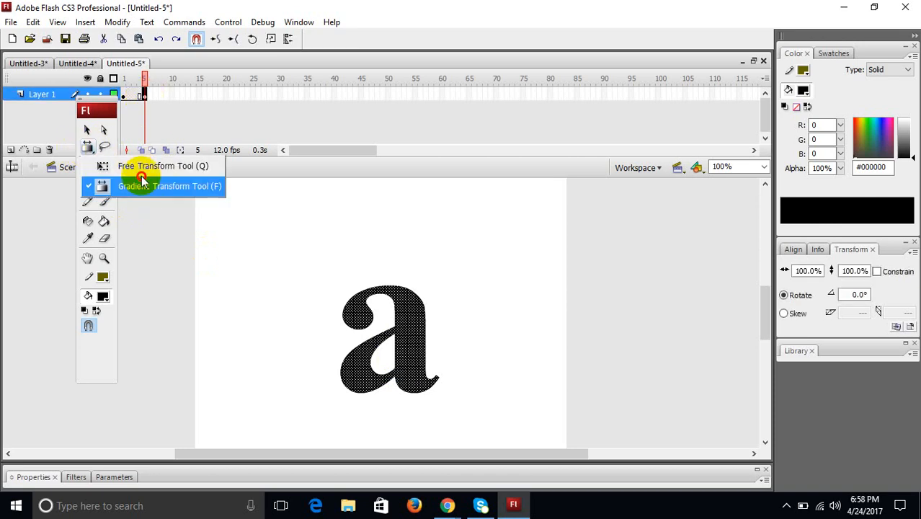
{"action": "left_click", "coordinate": [144, 187]}
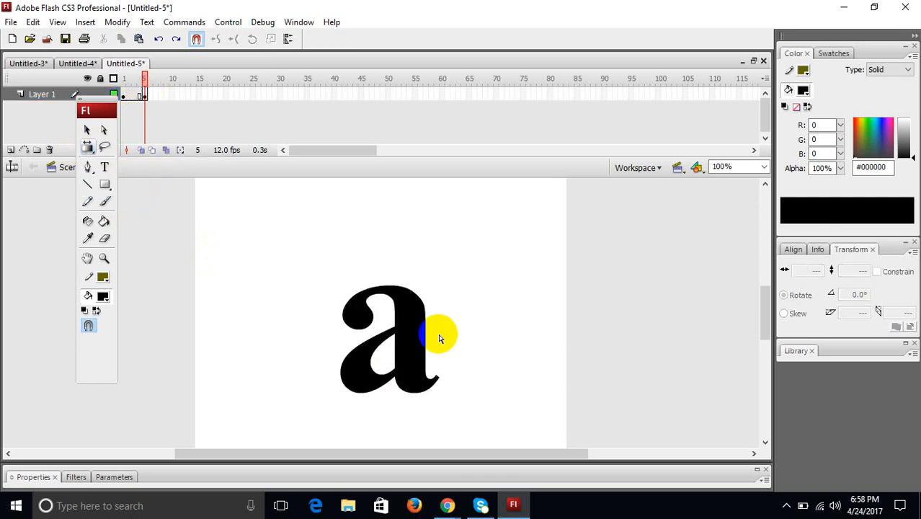
- Try to give the letter at frame 5 a Radial fill and adjust it with the Gradient Transform tool
{"action": "left_click", "coordinate": [889, 72]}
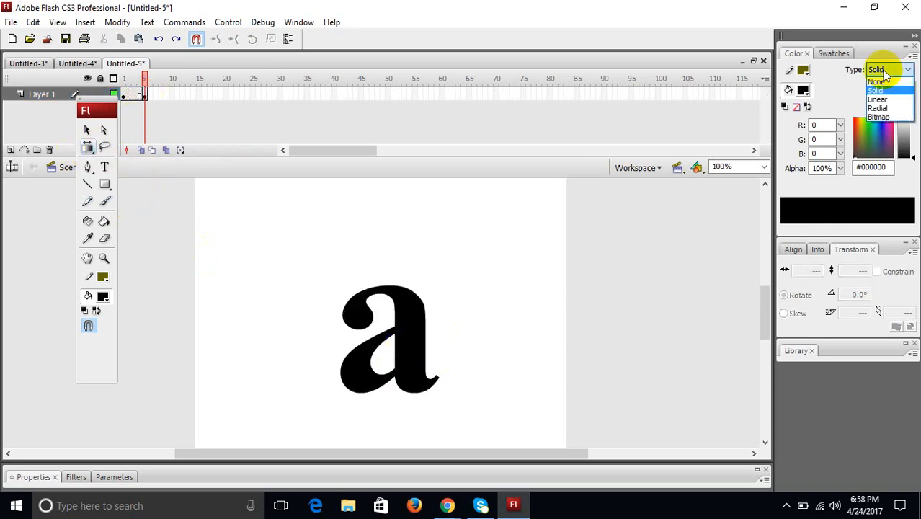
{"action": "left_click", "coordinate": [888, 108]}
{"action": "left_click", "coordinate": [399, 341]}
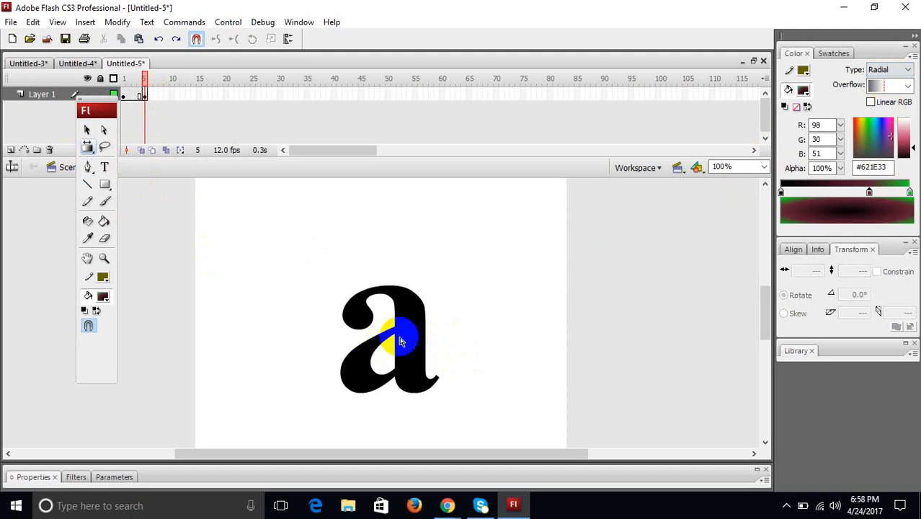
{"action": "left_click", "coordinate": [145, 97]}
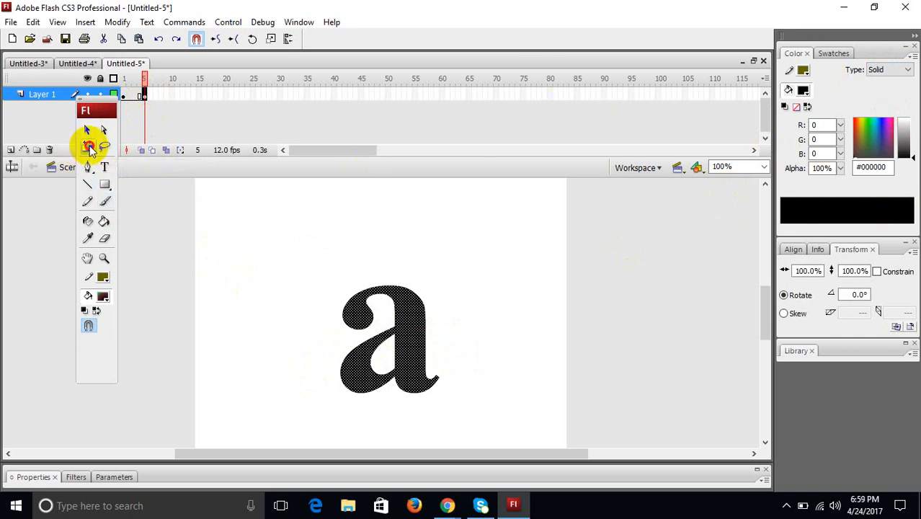
{"action": "left_click_drag", "start_coordinate": [88, 147], "coordinate": [135, 191]}
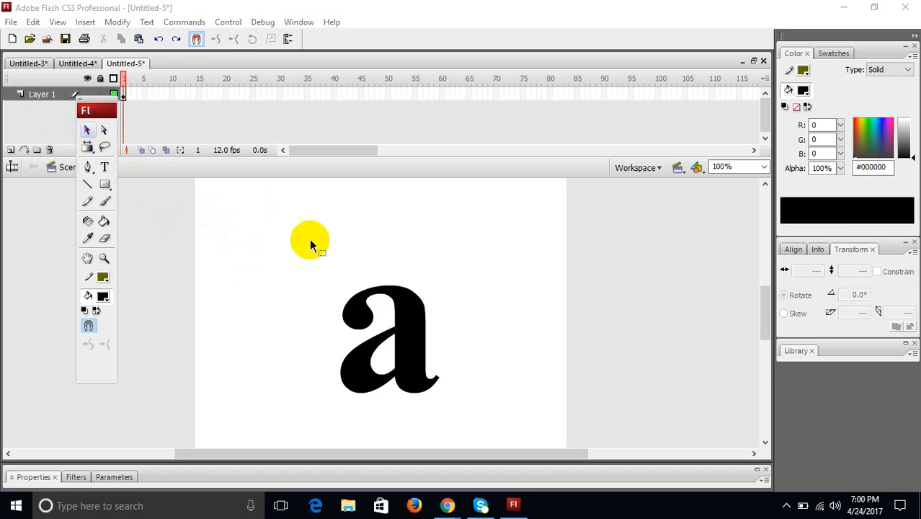
- Select the whole letter at frame 1 and fill it with a Radial gradient
{"action": "left_click_drag", "start_coordinate": [309, 244], "coordinate": [473, 418]}
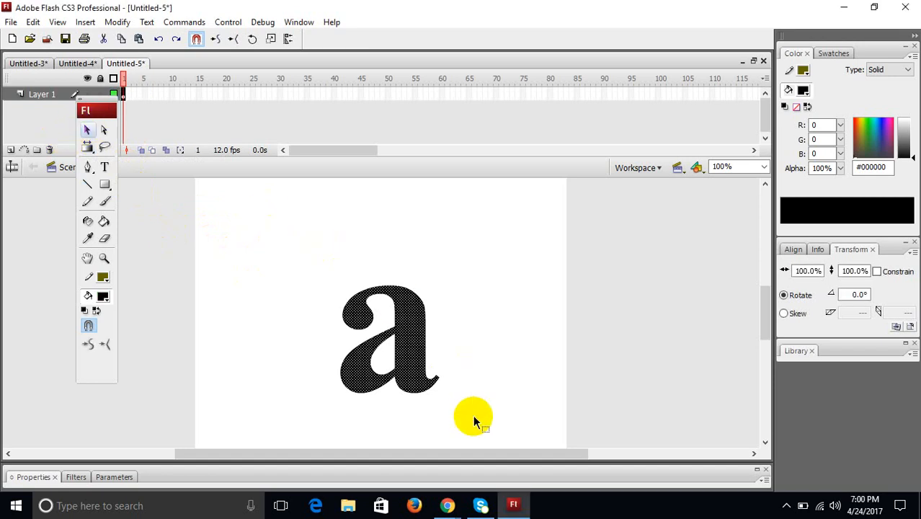
{"action": "left_click", "coordinate": [879, 70]}
{"action": "left_click", "coordinate": [880, 108]}
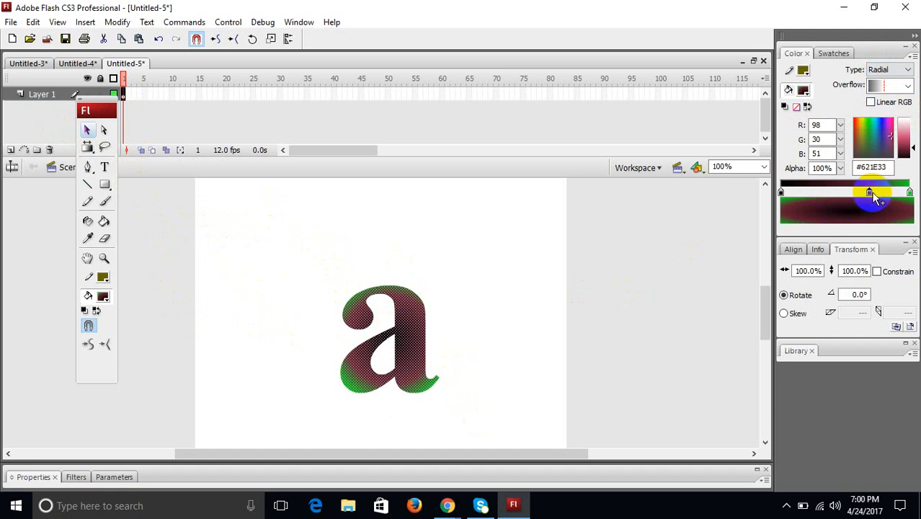
- Remove the gradient's middle maroon colour stop and change its green end stop to white (#FFFFFF)
{"action": "left_click_drag", "start_coordinate": [871, 195], "coordinate": [872, 274]}
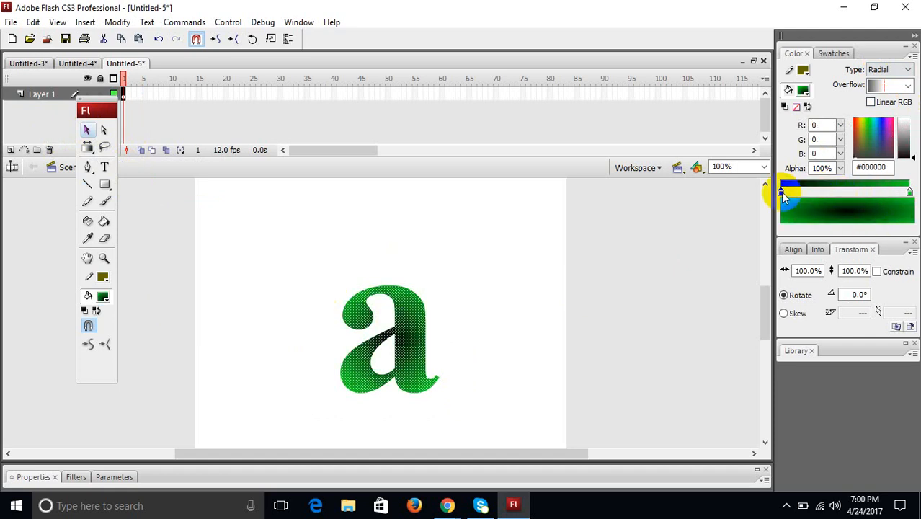
{"action": "left_click", "coordinate": [910, 194]}
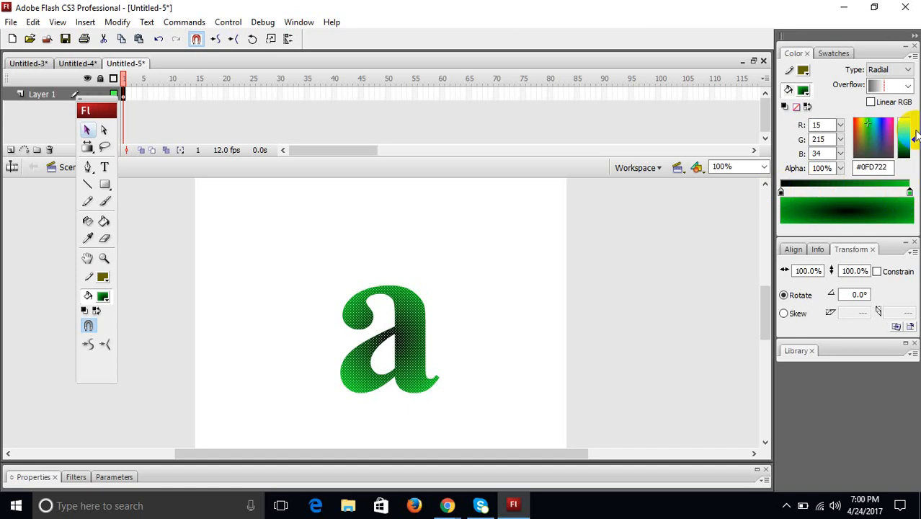
{"action": "left_click_drag", "start_coordinate": [916, 144], "coordinate": [912, 119]}
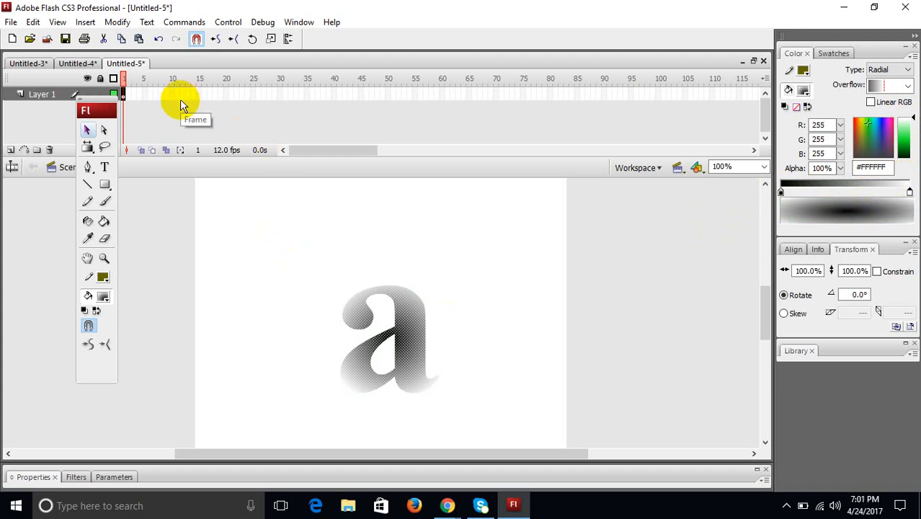
- Set the letter at frame 1 back to a solid black fill
{"action": "left_click", "coordinate": [124, 93]}
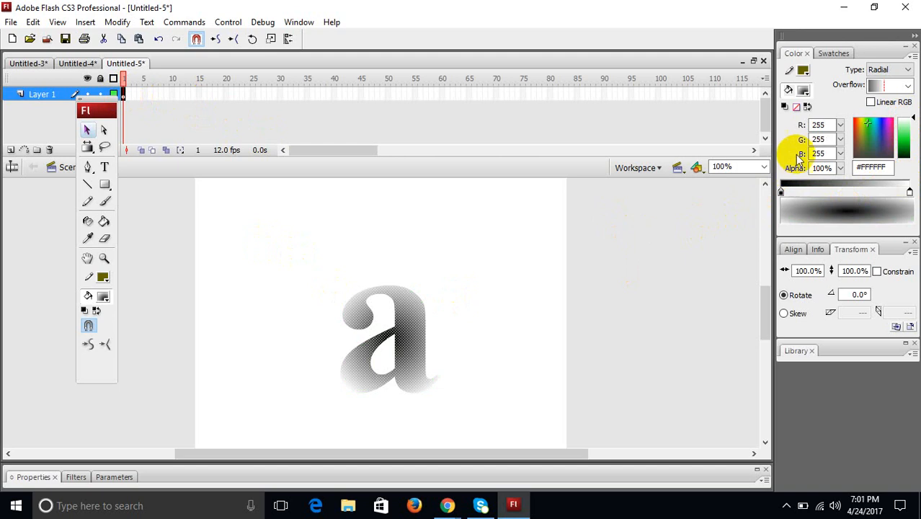
{"action": "left_click", "coordinate": [103, 295]}
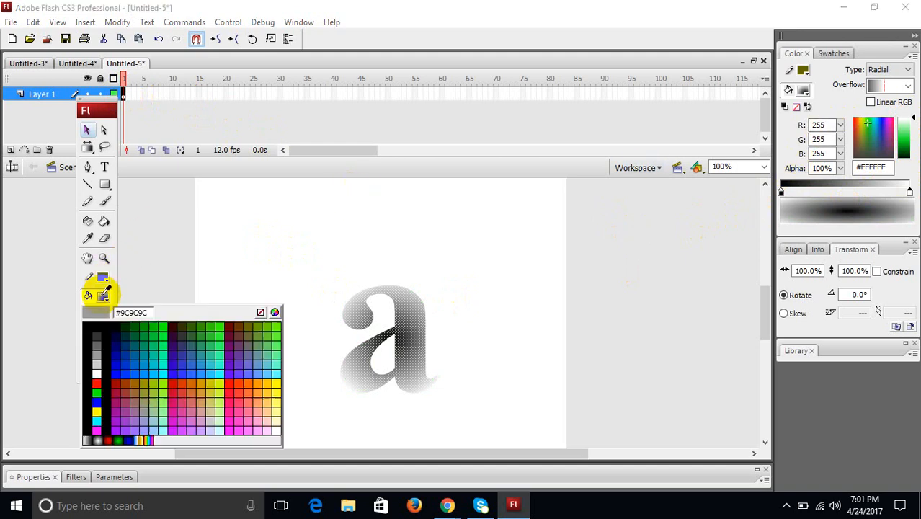
{"action": "left_click", "coordinate": [94, 326]}
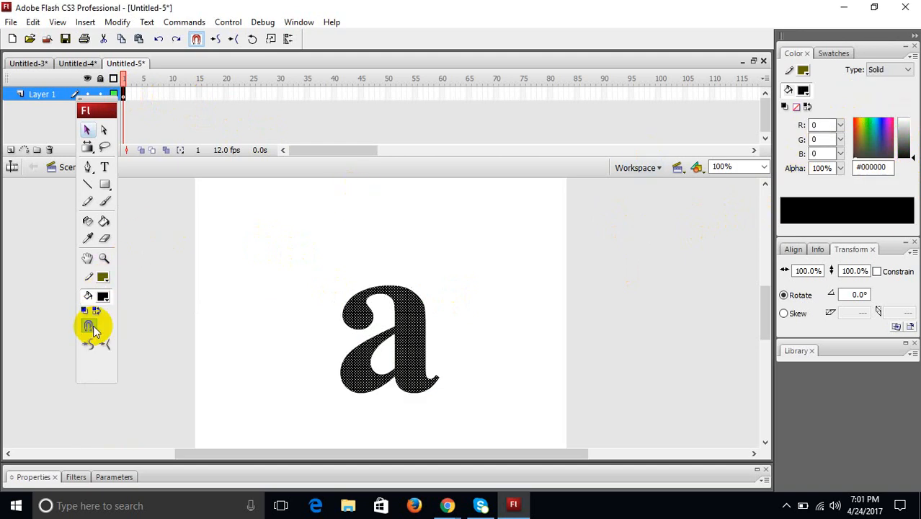
- Insert a keyframe at frame 10 and fill its letter with the black-to-white Radial gradient
{"action": "left_click", "coordinate": [170, 93]}
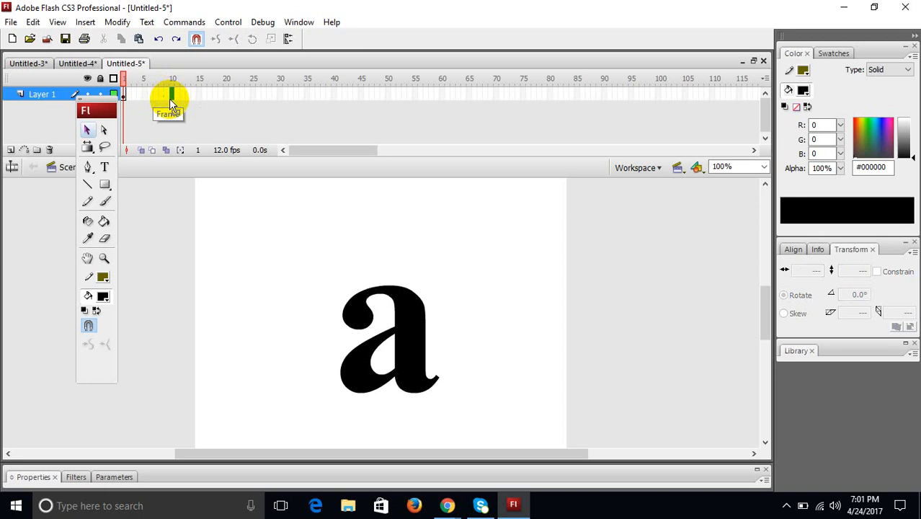
{"action": "key", "text": "F6"}
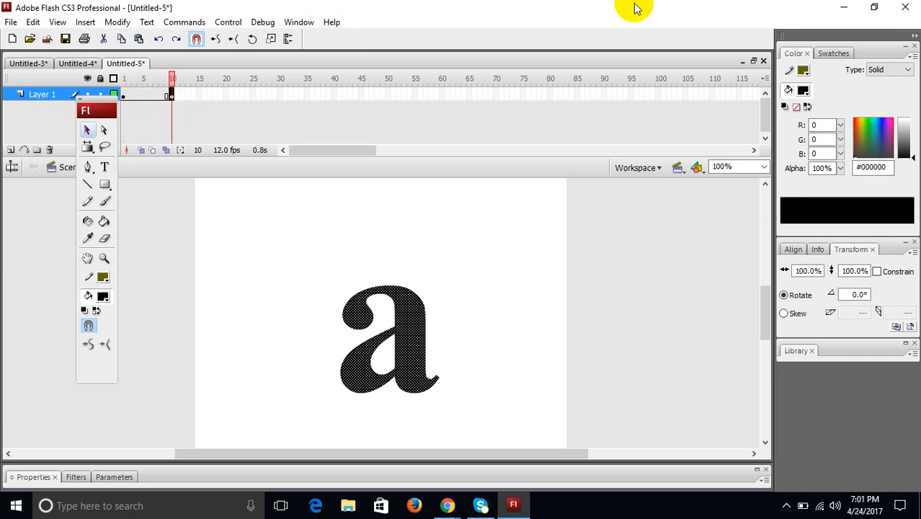
{"action": "left_click", "coordinate": [882, 69]}
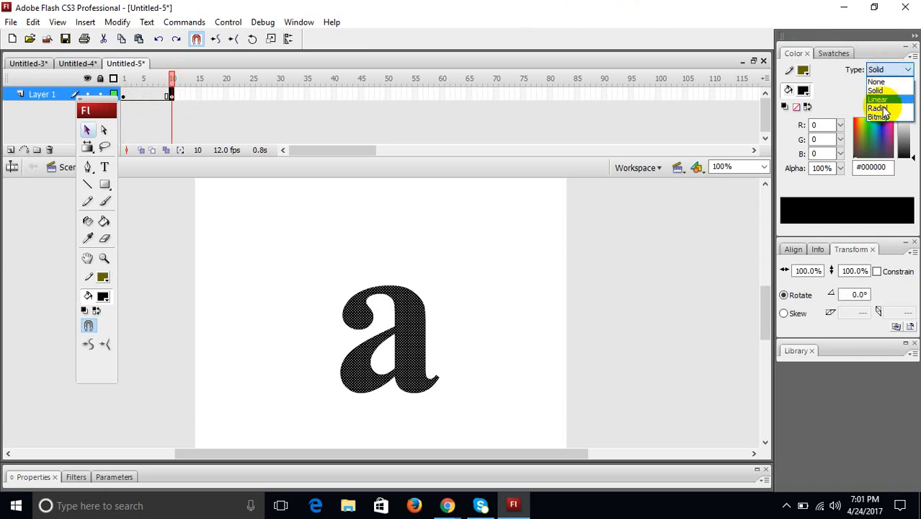
{"action": "left_click", "coordinate": [881, 108]}
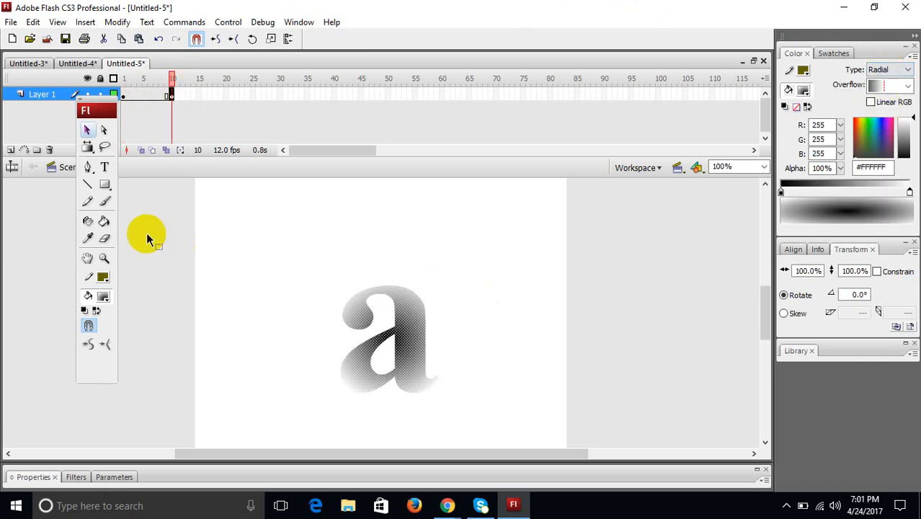
- Shrink the radial gradient at frame 10 to a tiny spot at the letter's centre with Gradient Transform
{"action": "left_click_drag", "start_coordinate": [87, 147], "coordinate": [144, 186]}
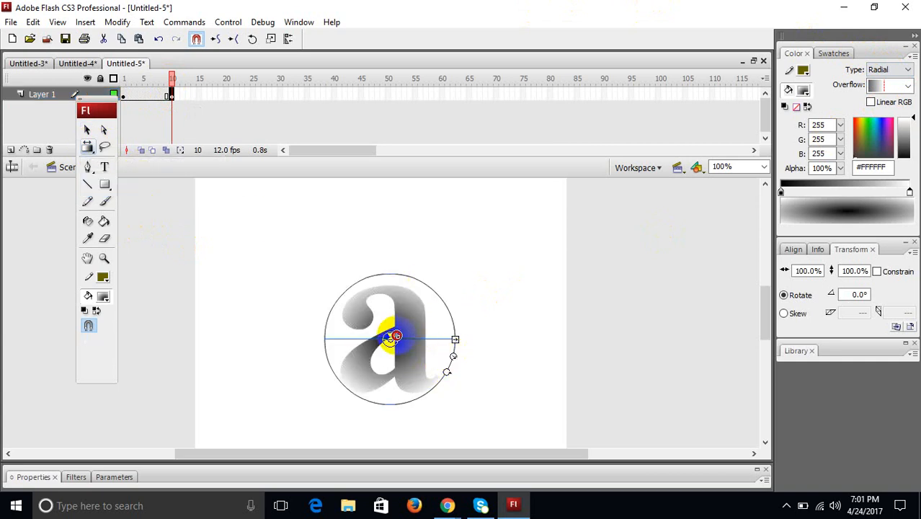
{"action": "mouse_move", "coordinate": [171, 78]}
{"action": "left_mouse_down"}
{"action": "mouse_move", "coordinate": [127, 83]}
{"action": "mouse_move", "coordinate": [173, 79]}
{"action": "left_mouse_up"}
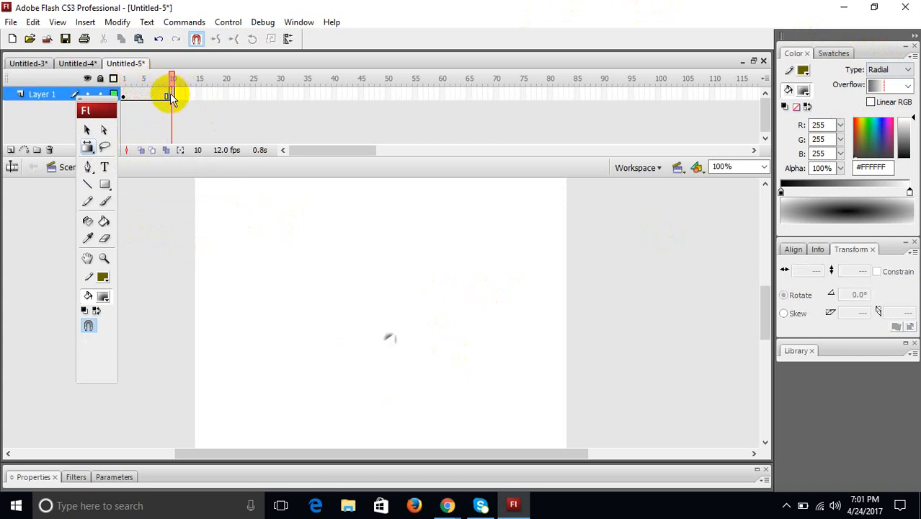
- Insert a keyframe at frame 40 that repeats the letter from frame 10
{"action": "left_click", "coordinate": [172, 95]}
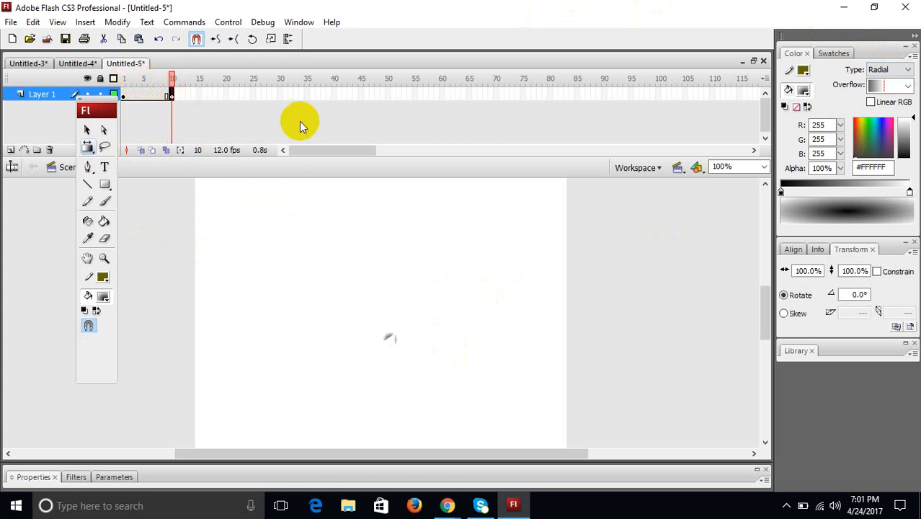
{"action": "left_click", "coordinate": [332, 94]}
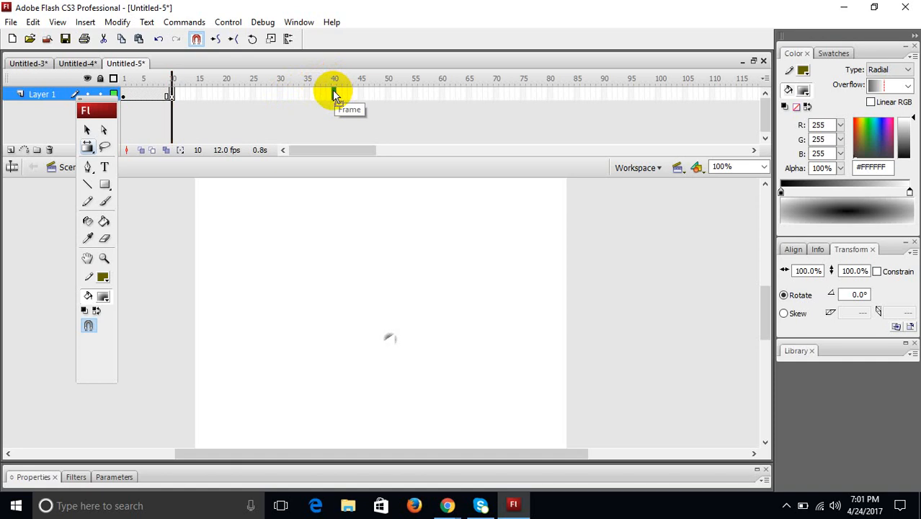
{"action": "key", "text": "F5"}
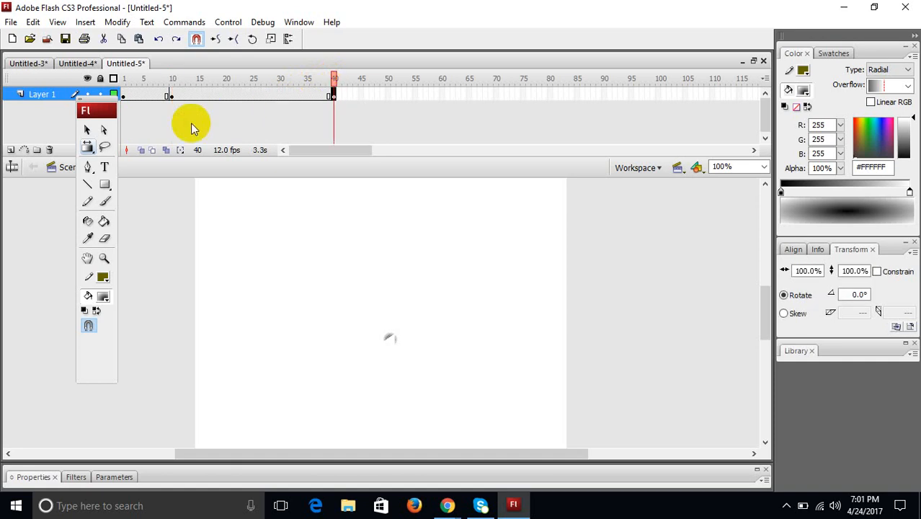
- Try to enlarge the tiny radial gradient on the letter at frame 40 and undo the change
{"action": "left_click", "coordinate": [393, 340]}
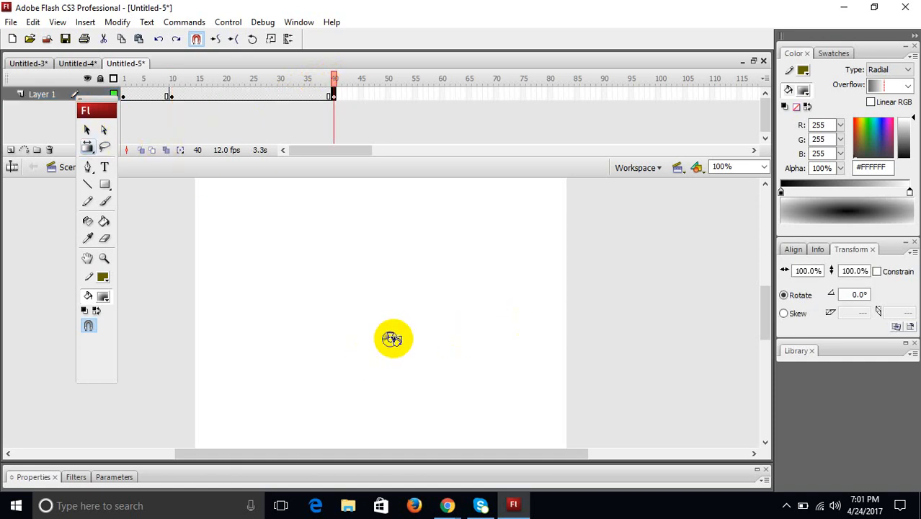
{"action": "left_click_drag", "start_coordinate": [394, 340], "coordinate": [443, 383]}
{"action": "key", "text": "ctrl+z"}
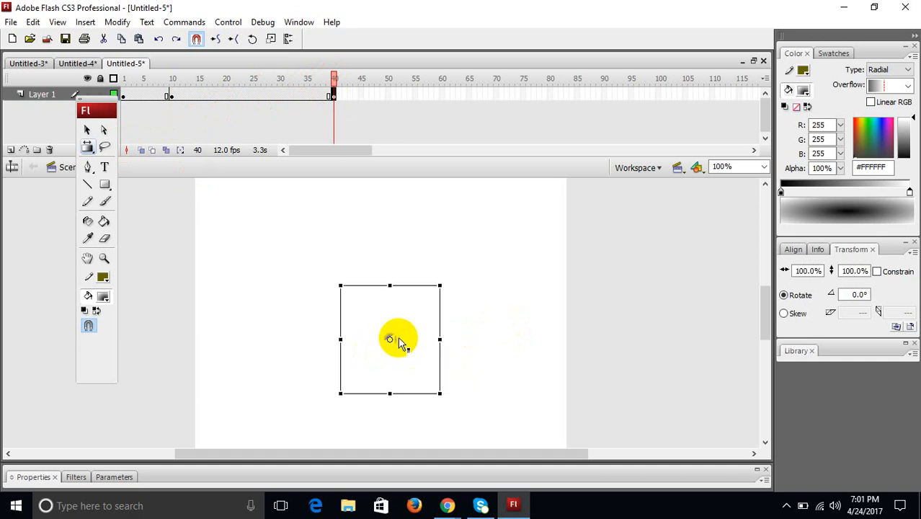
- Enlarge the radial gradient at frame 40 with Gradient Transform until it extends well beyond the letter "a"
{"action": "left_click", "coordinate": [474, 325]}
{"action": "left_click", "coordinate": [392, 338]}
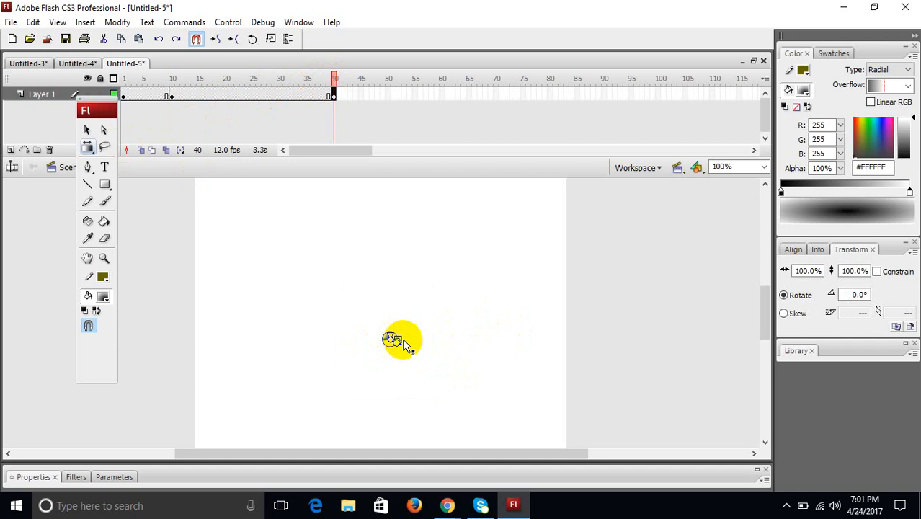
{"action": "left_click_drag", "start_coordinate": [390, 339], "coordinate": [536, 404]}
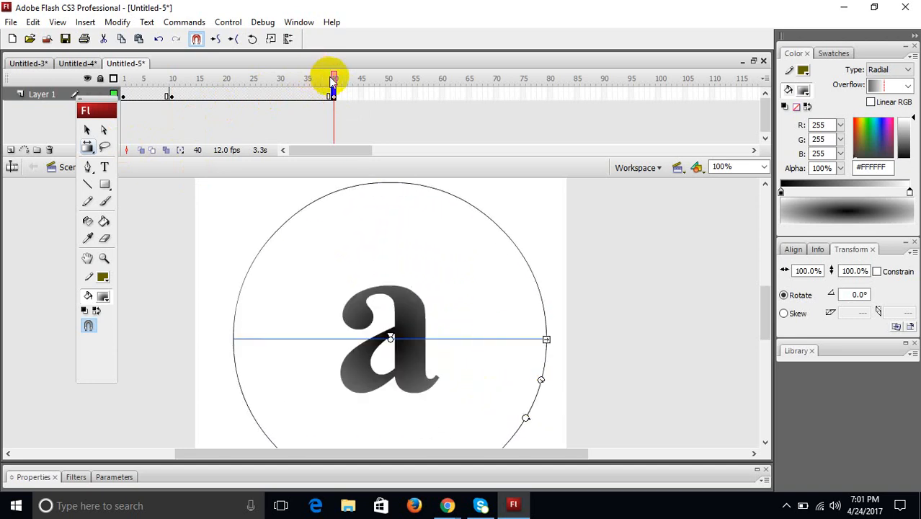
- Create a shape tween across all frames of Layer 1 and scrub back from frame 40 to frame 10 to check it
{"action": "left_click", "coordinate": [65, 99]}
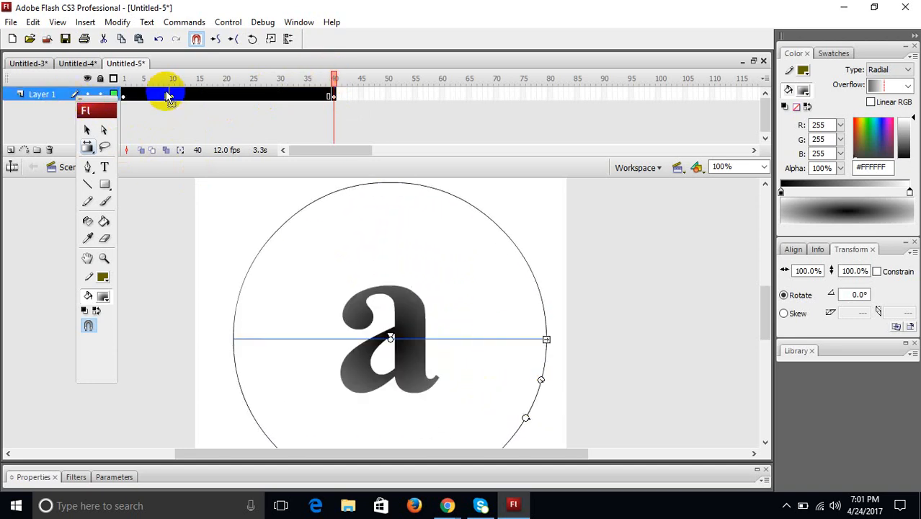
{"action": "right_click", "coordinate": [168, 98]}
{"action": "left_click", "coordinate": [211, 97]}
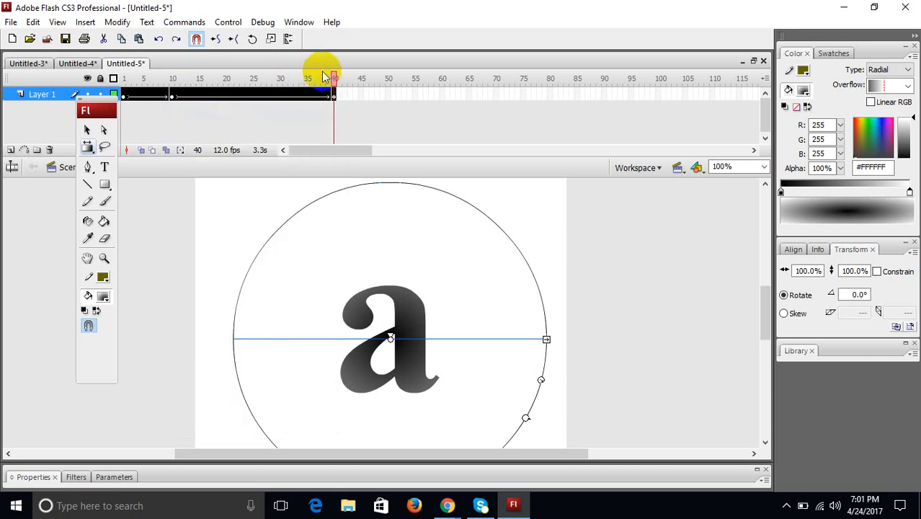
{"action": "left_click_drag", "start_coordinate": [333, 77], "coordinate": [172, 67]}
{"action": "left_click", "coordinate": [173, 97]}
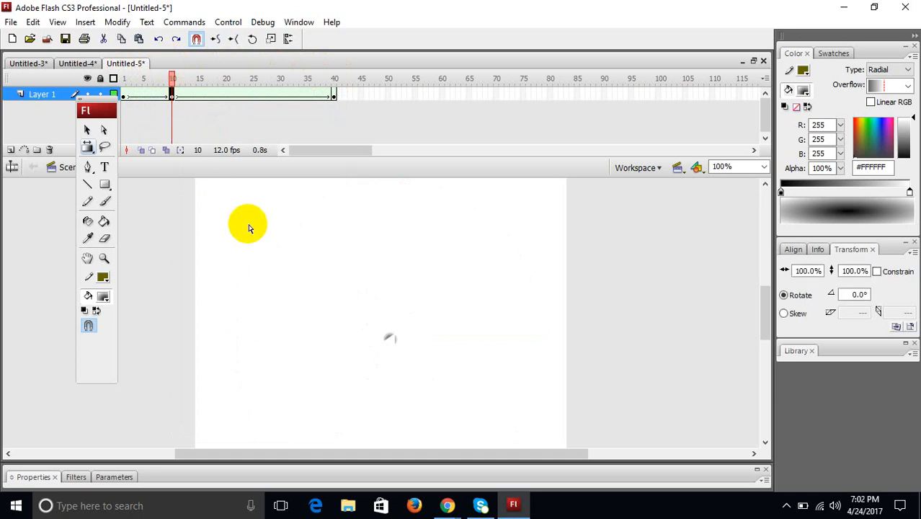
{"action": "right_click", "coordinate": [390, 225]}
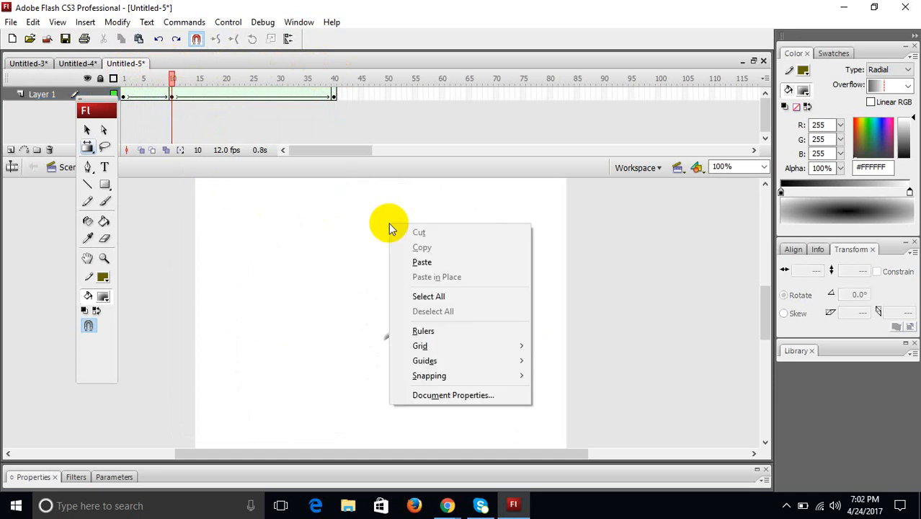
{"action": "left_click", "coordinate": [271, 287]}
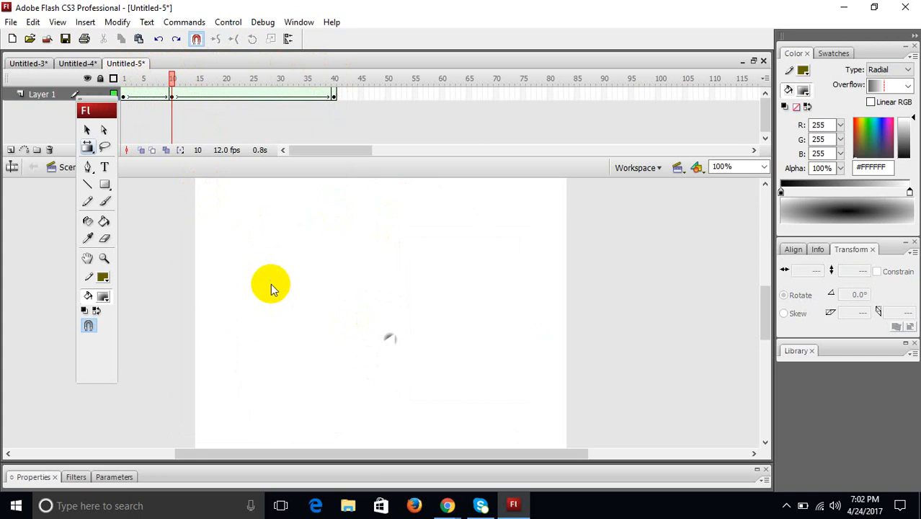
{"action": "right_click", "coordinate": [271, 284]}
{"action": "left_click", "coordinate": [299, 255]}
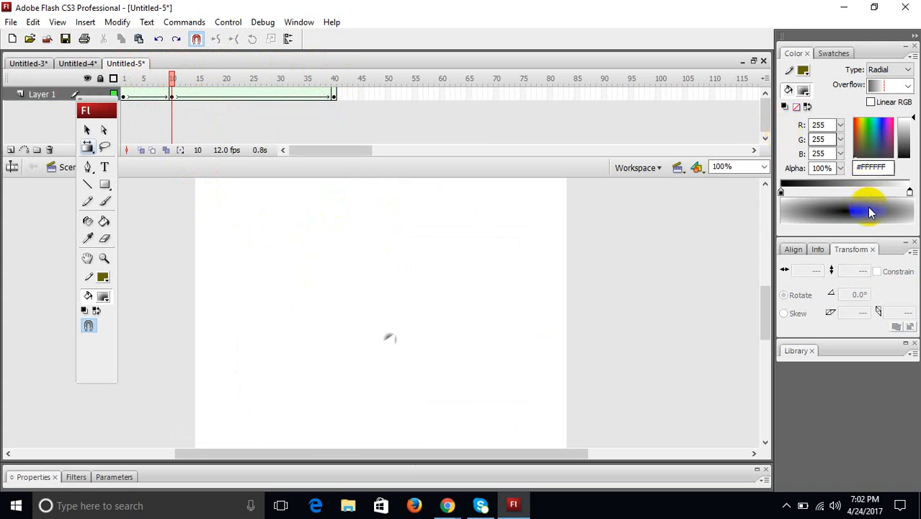
- Set the document's background colour to black
{"action": "left_click", "coordinate": [385, 481]}
{"action": "left_click", "coordinate": [300, 421]}
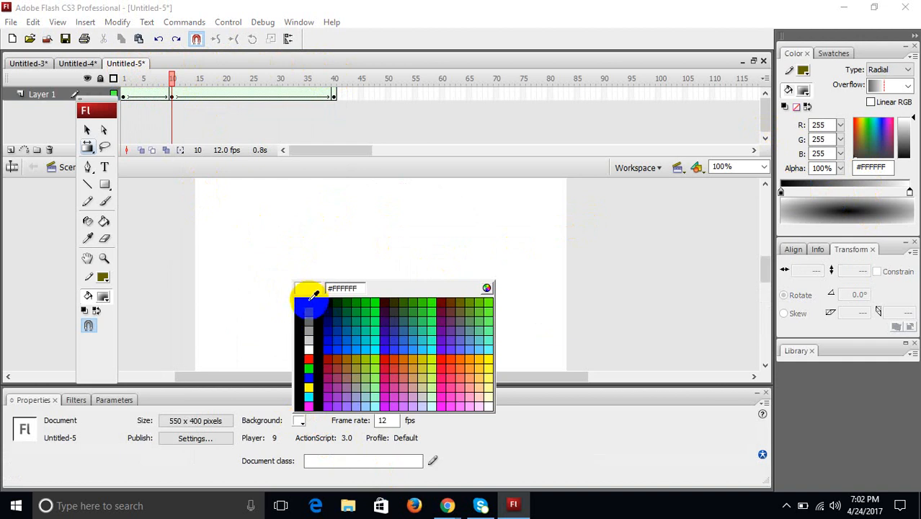
{"action": "left_click", "coordinate": [309, 302]}
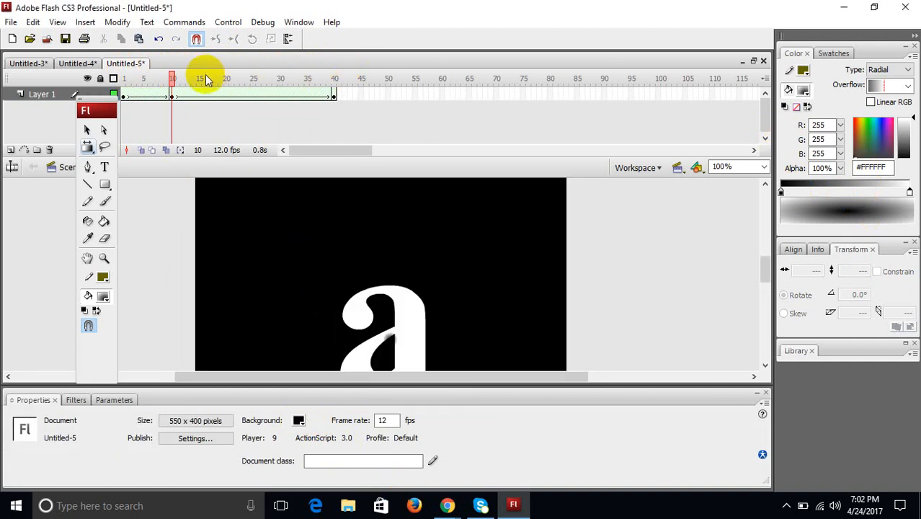
- Fill the letter at the frame 10 keyframe with solid black (#000000)
{"action": "left_click", "coordinate": [172, 97]}
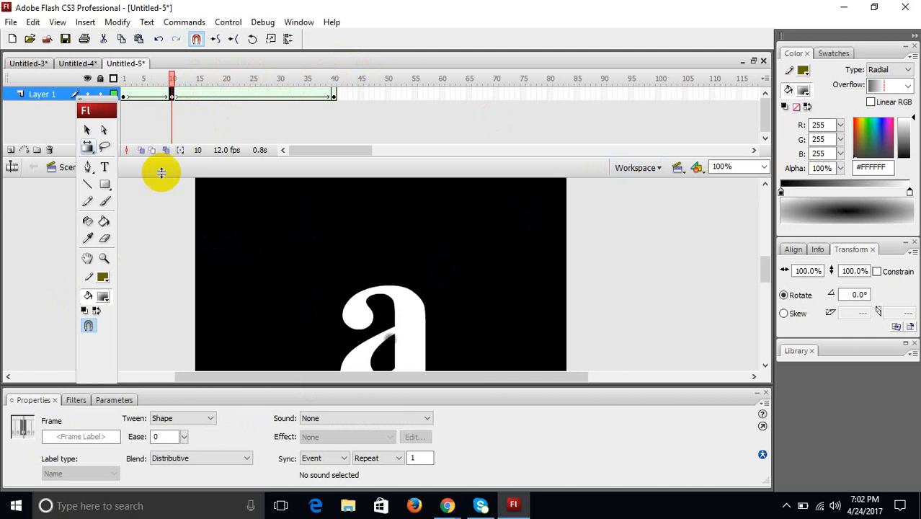
{"action": "left_click", "coordinate": [105, 297]}
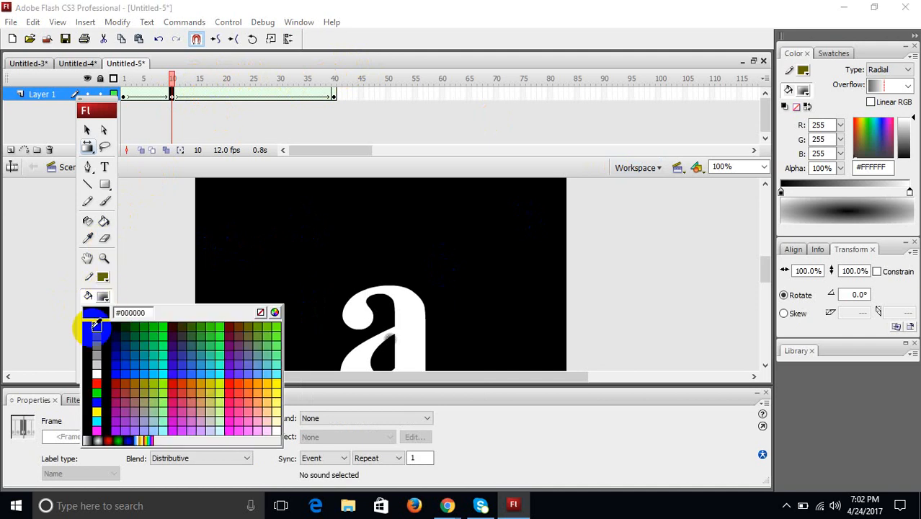
{"action": "left_click", "coordinate": [91, 324]}
- Recolour the letter at the frame 40 keyframe with a radial gradient from a white (#FFFFFF) centre to black
{"action": "left_click_drag", "start_coordinate": [173, 76], "coordinate": [334, 93]}
{"action": "left_click", "coordinate": [334, 94]}
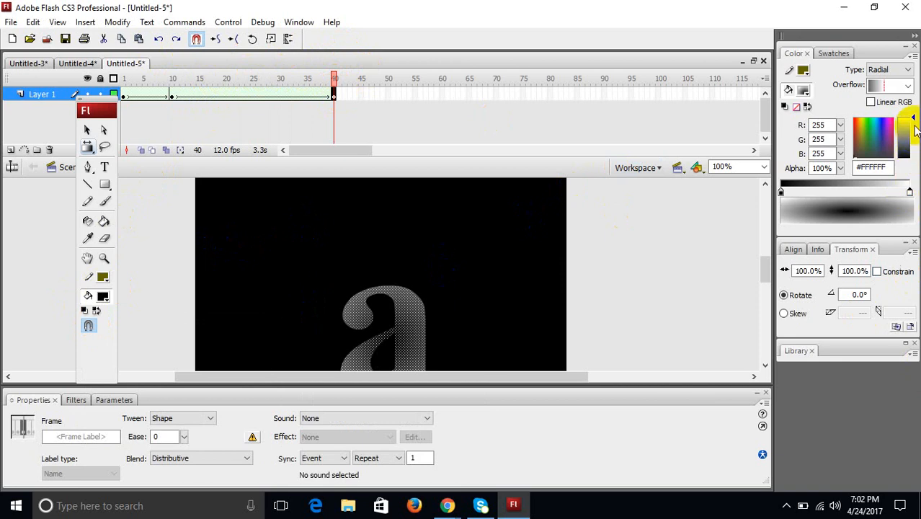
{"action": "left_click_drag", "start_coordinate": [913, 115], "coordinate": [913, 170]}
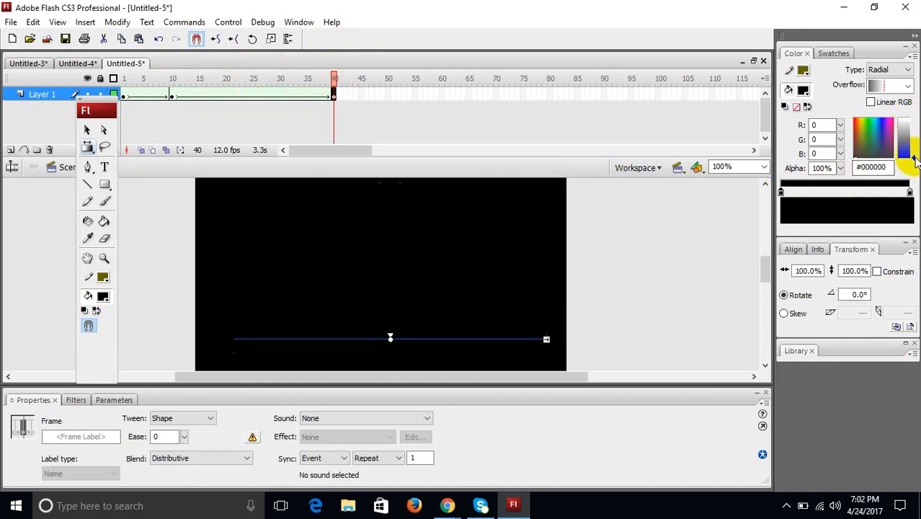
{"action": "left_click_drag", "start_coordinate": [914, 160], "coordinate": [907, 106]}
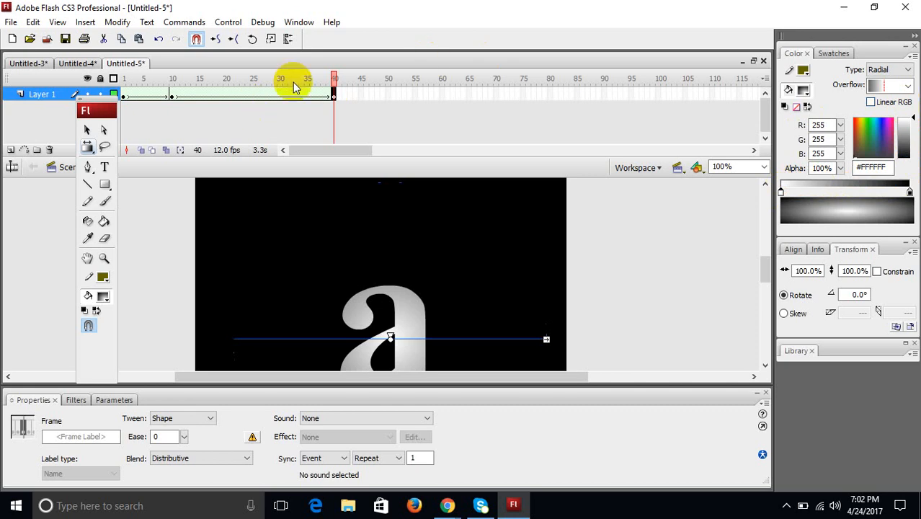
- Preview the shape tween by scrubbing from frame 40 back to frame 9, and minimize the program window
{"action": "left_click_drag", "start_coordinate": [333, 76], "coordinate": [168, 59]}
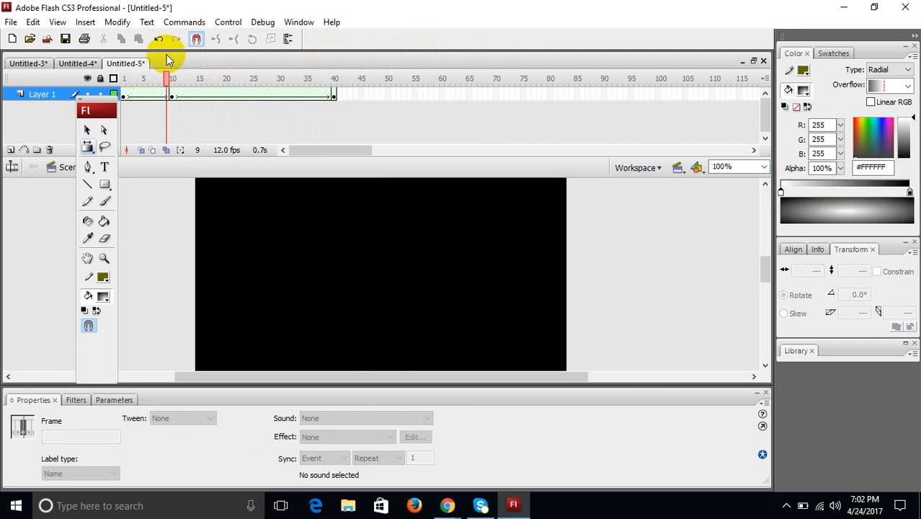
{"action": "left_click", "coordinate": [844, 7]}
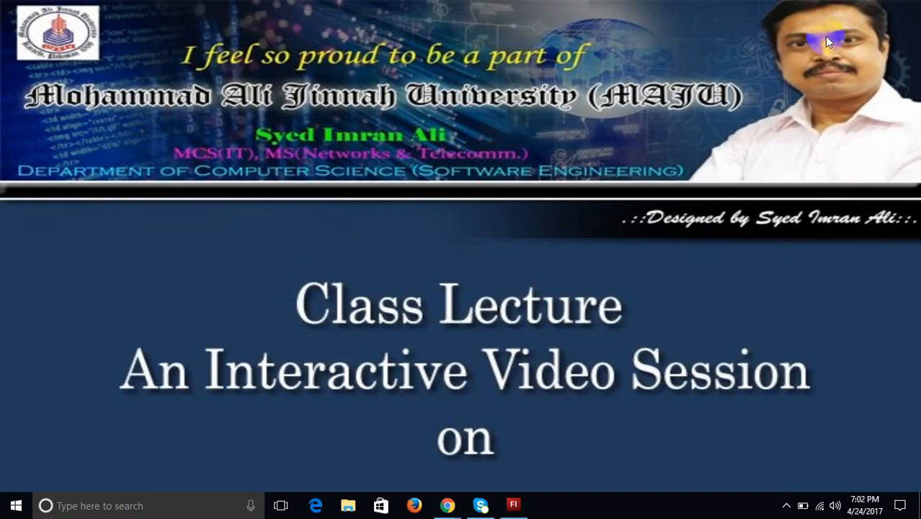